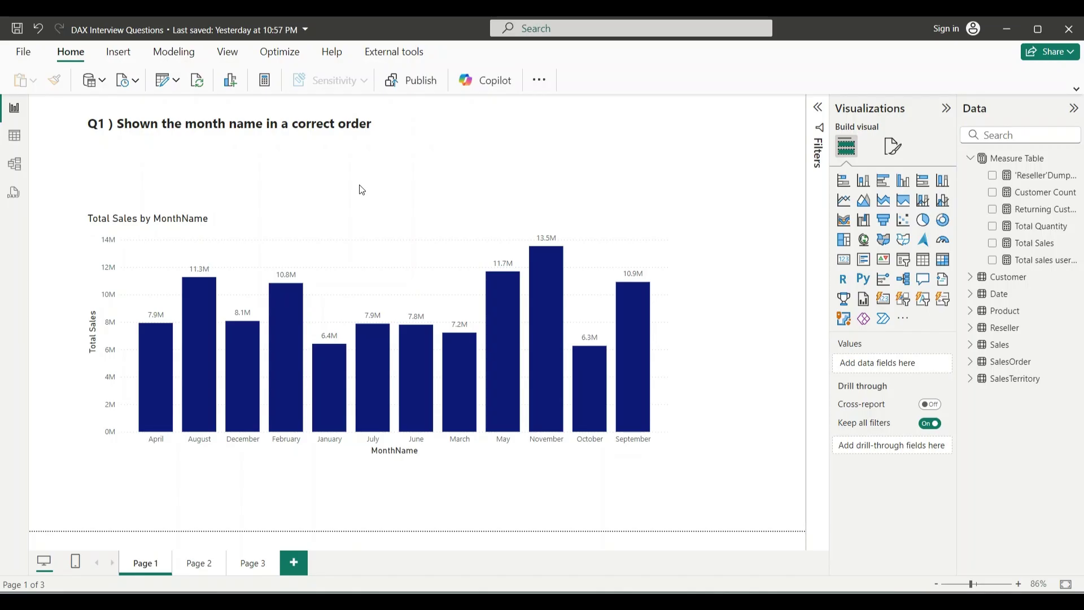
# - Inspect the Total Sales by MonthName chart and the MonthName column in the Date table's data
pyautogui.click(186, 453)
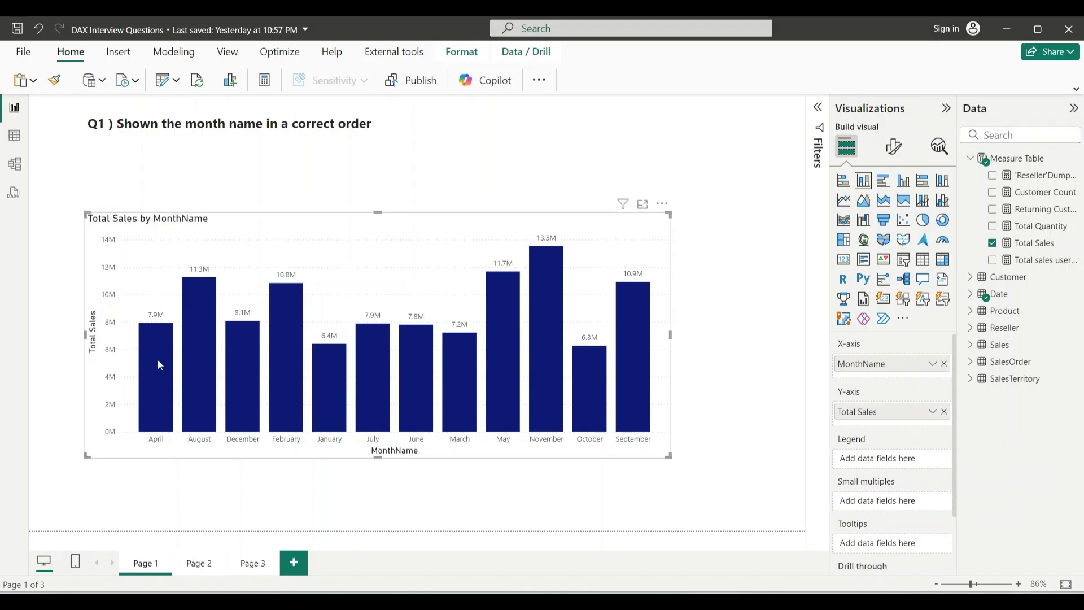
pyautogui.click(473, 505)
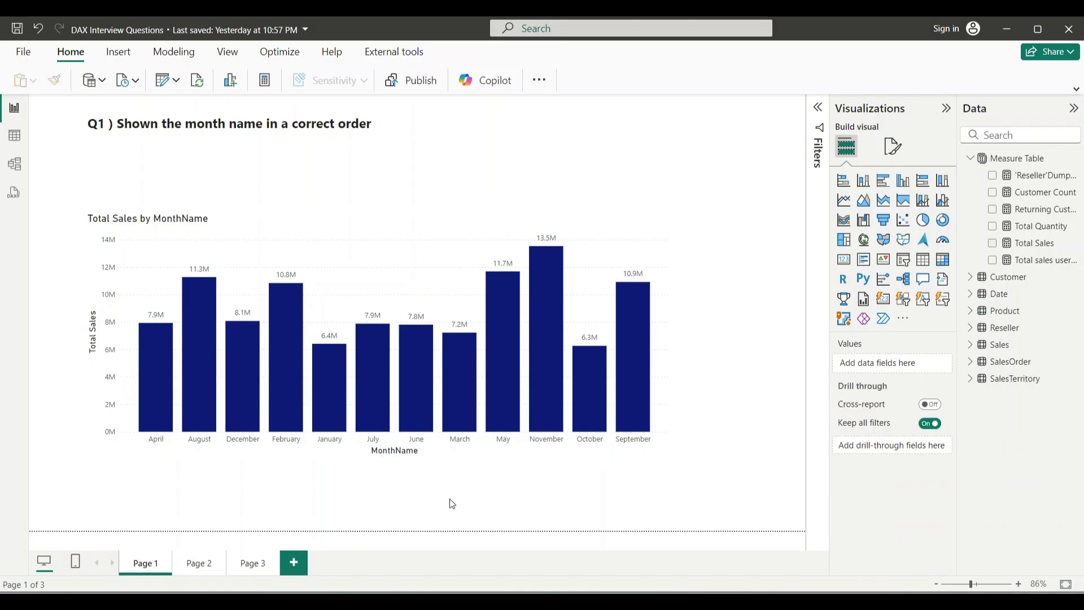
pyautogui.click(150, 450)
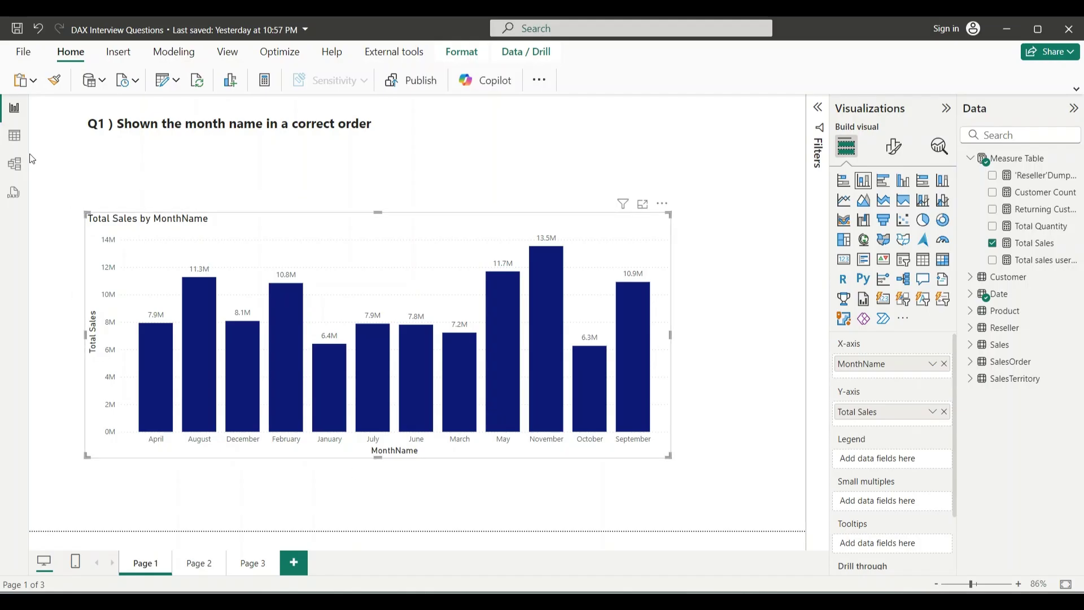
pyautogui.click(14, 135)
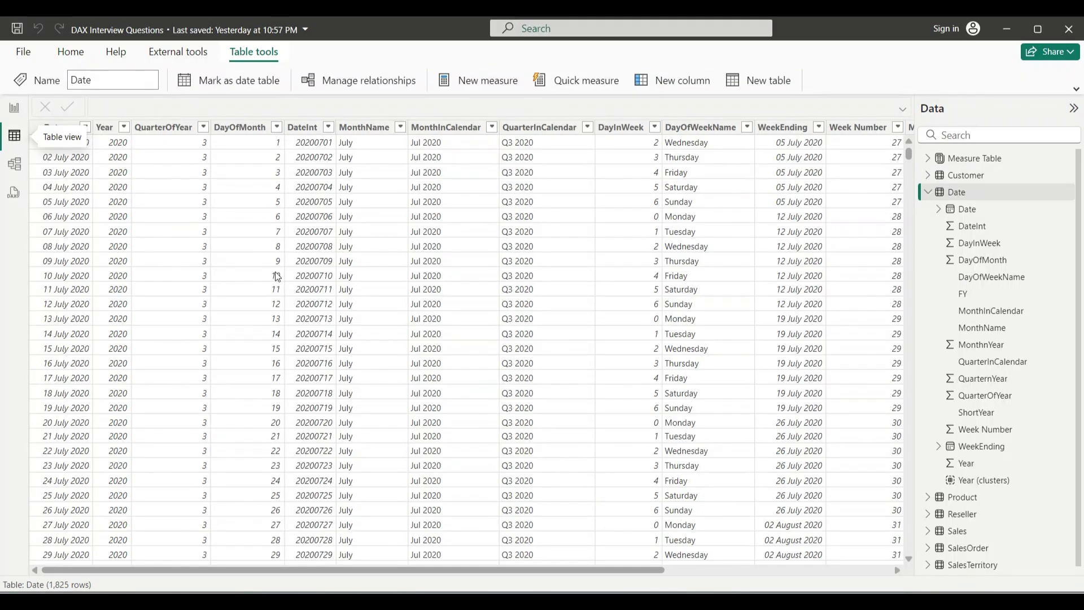
pyautogui.click(367, 128)
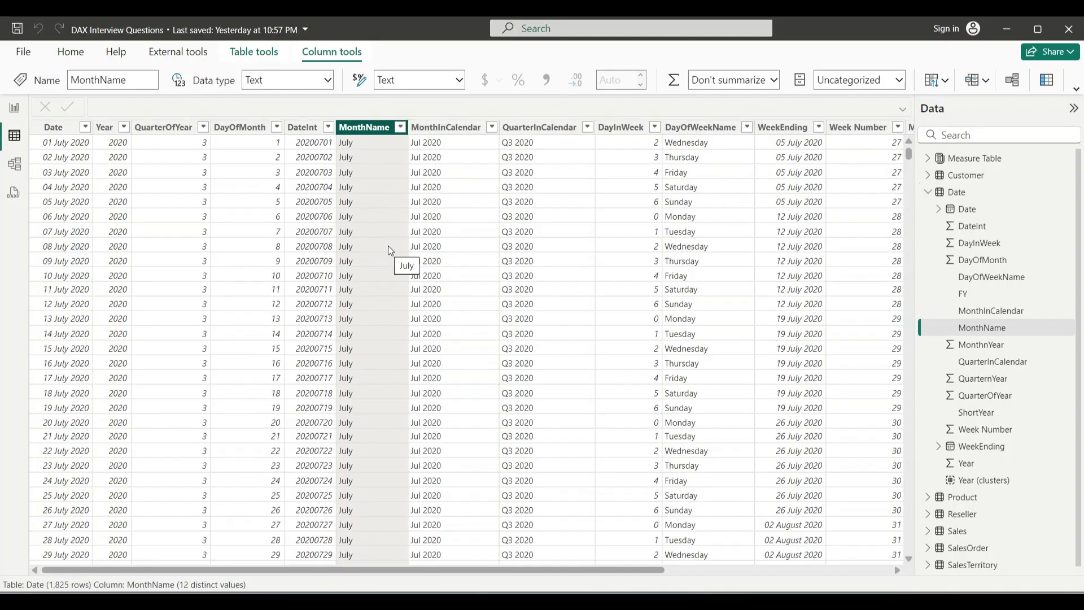
# - Add a calculated column named Month Sort to the Date table with the formula MONTH( 'Date'[Date] )
pyautogui.rightClick(940, 193)
pyautogui.click(967, 218)
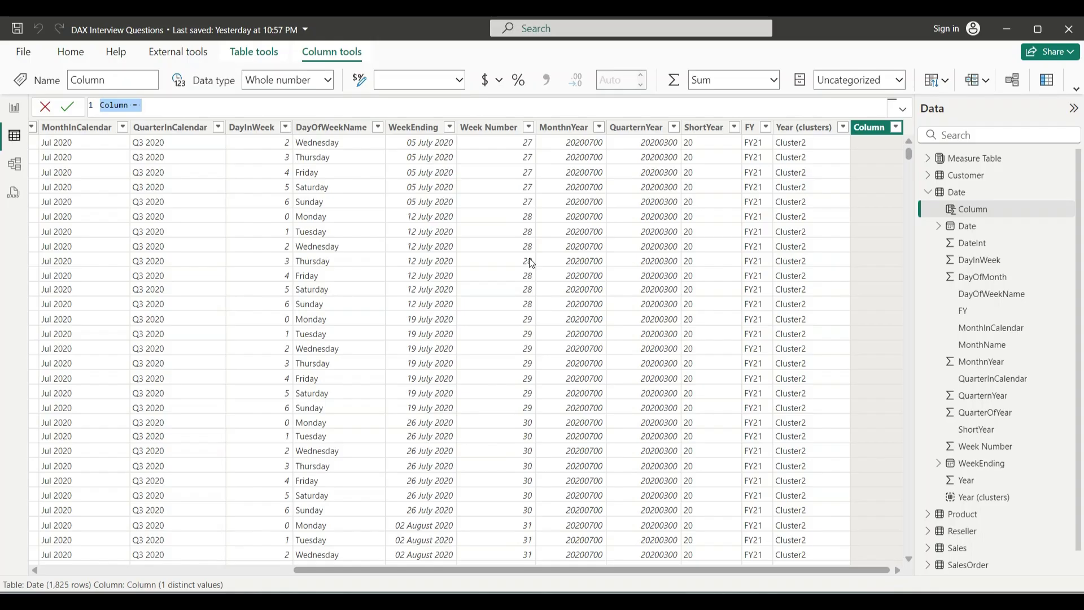
pyautogui.write('Month Sort ')
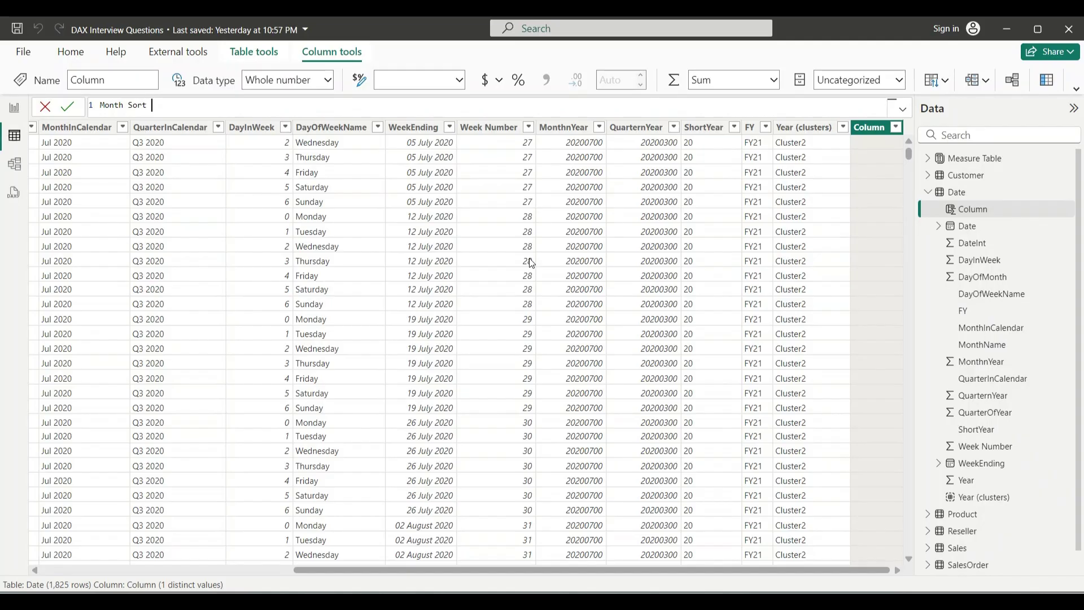
pyautogui.write('=')
pyautogui.hotkey('shift', 'Return')
pyautogui.write('month')
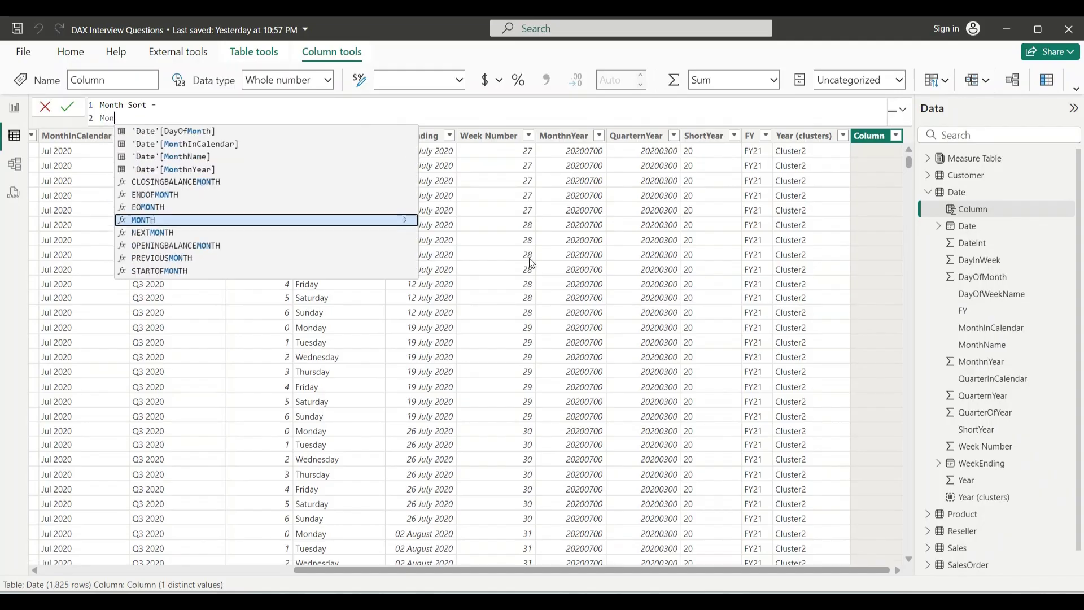
pyautogui.press('Tab')
pyautogui.write('Date')
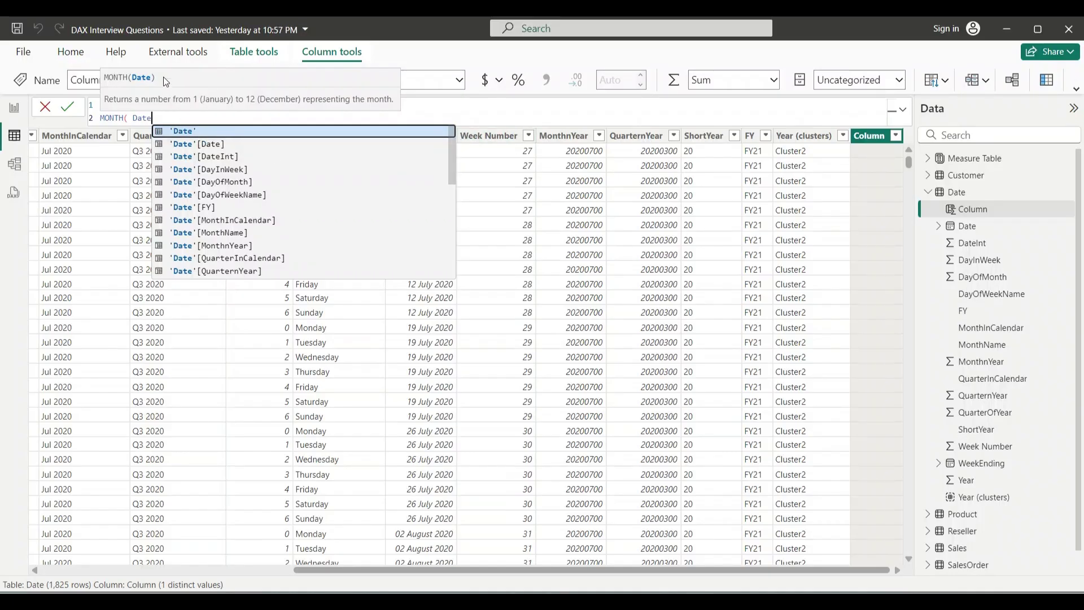
pyautogui.press('Tab')
pyautogui.write('[Date] )')
pyautogui.press('Return')
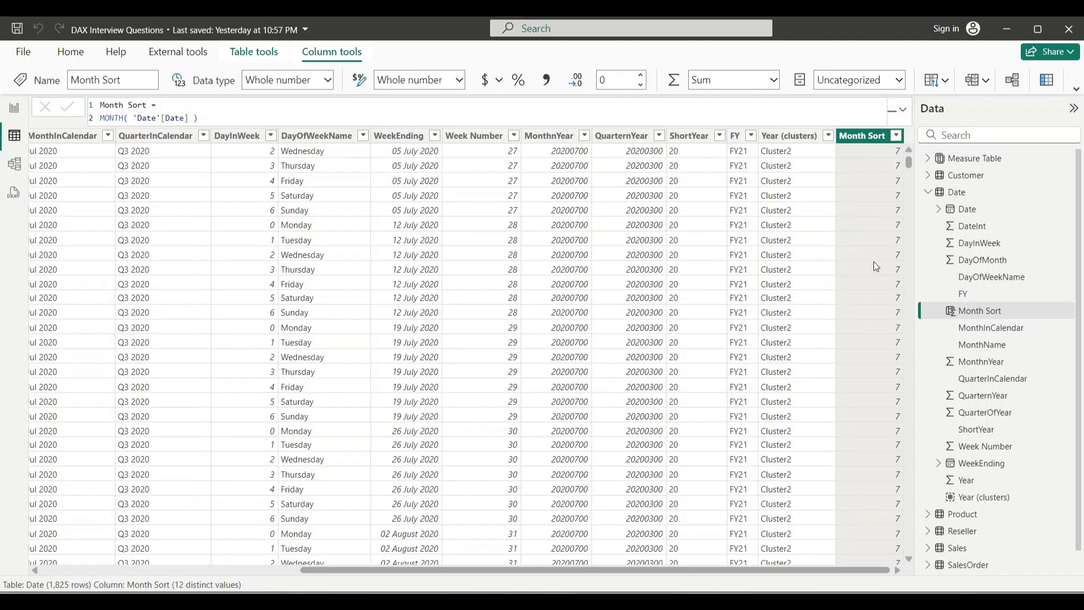
# - Sort the MonthName column by Month Sort and return to the report view
pyautogui.moveTo(402, 568); pyautogui.dragTo(208, 555)
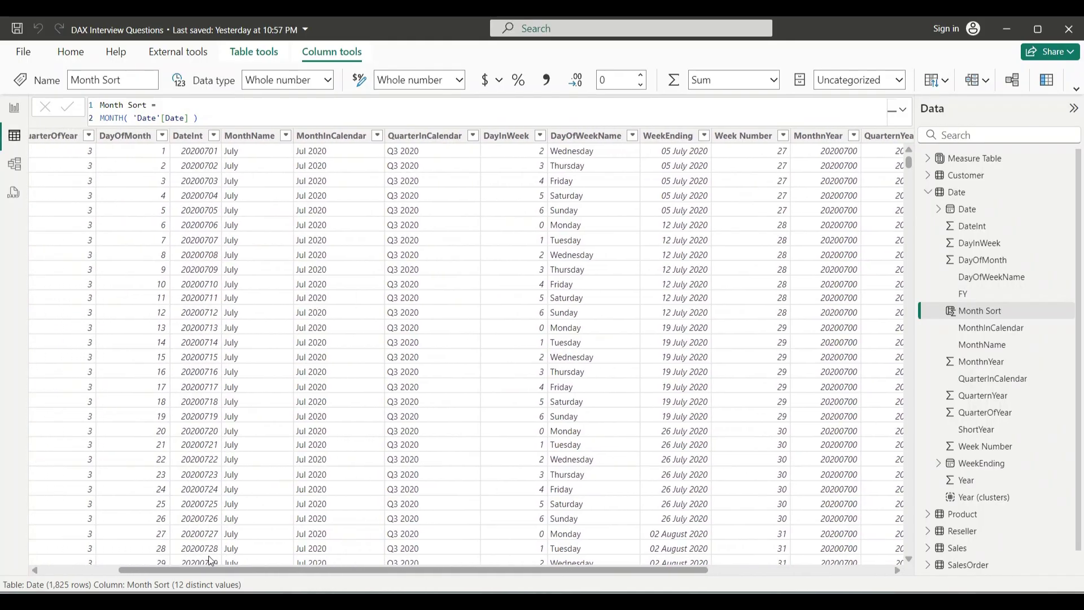
pyautogui.click(265, 137)
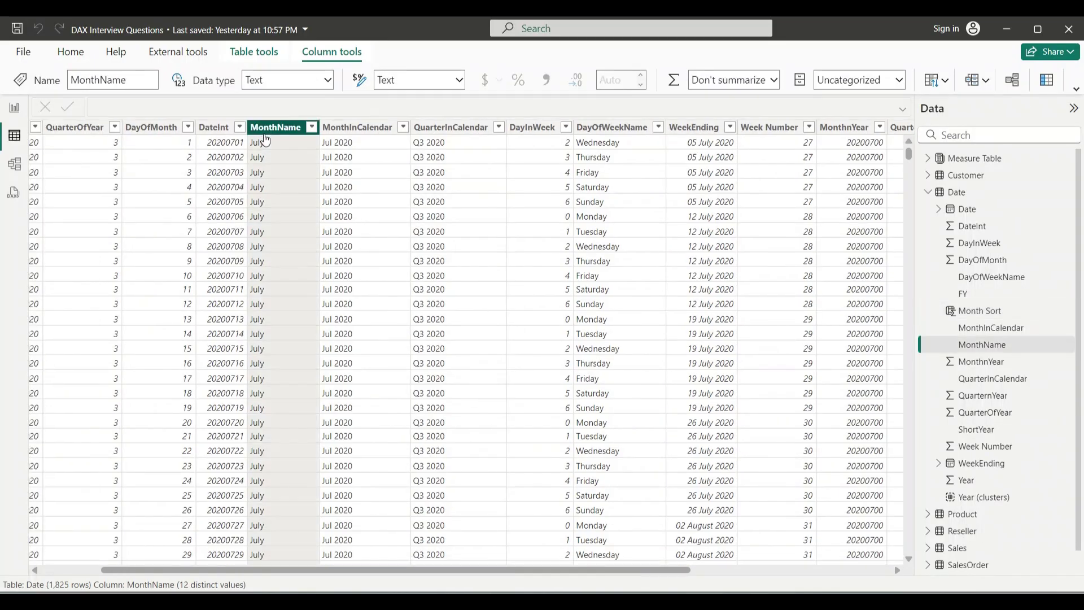
pyautogui.click(944, 85)
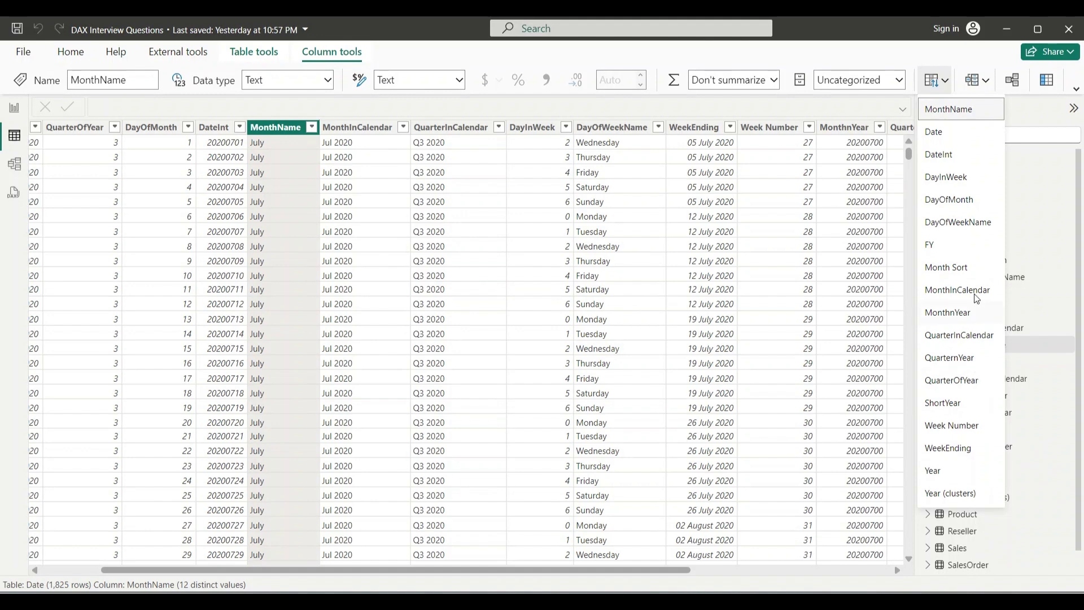
pyautogui.click(948, 270)
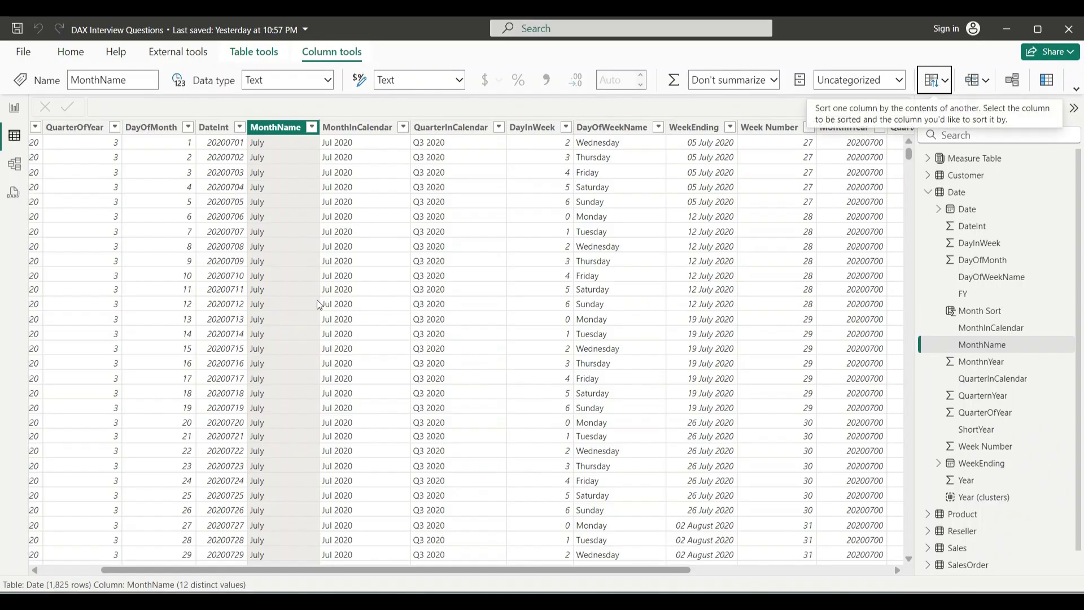
pyautogui.click(14, 108)
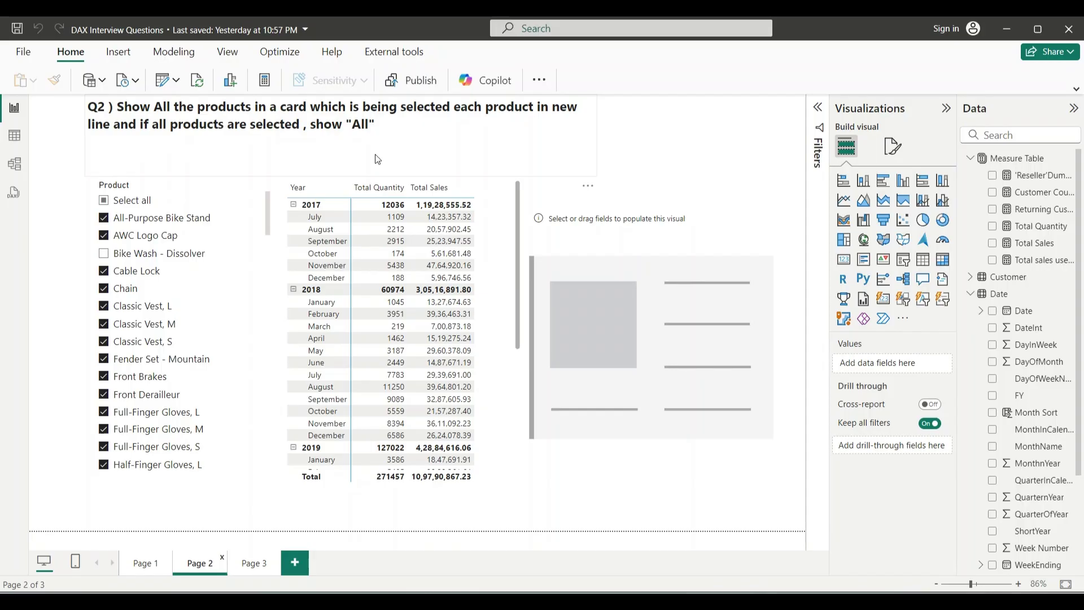
# - Clear the Product slicer and select All-Purpose Bike Stand, AWC Logo Cap, Bike Wash - Dissolver and Cable Lock
pyautogui.click(493, 193)
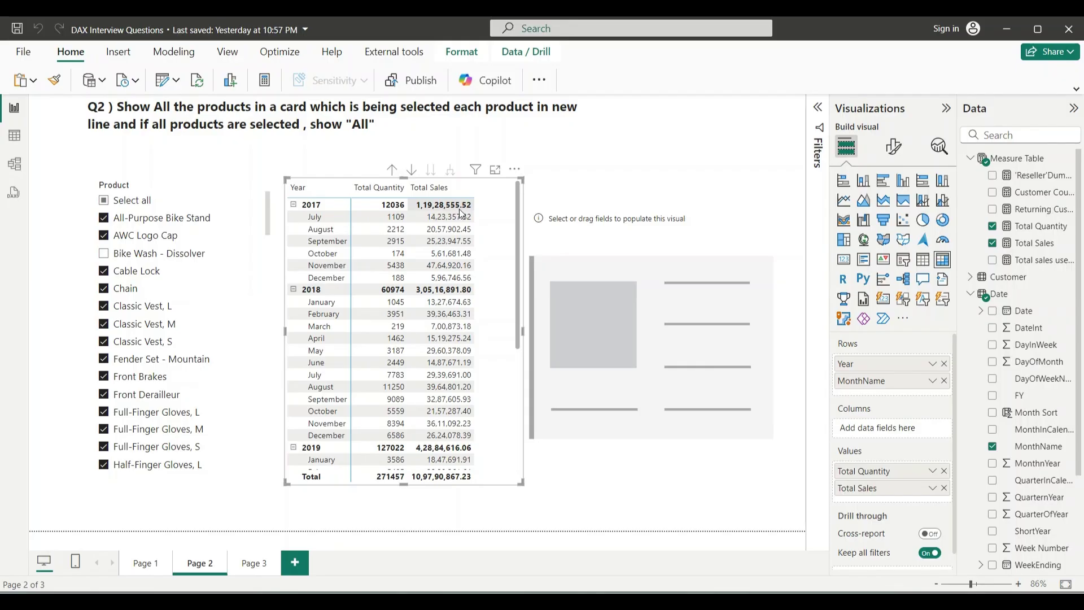
pyautogui.click(208, 203)
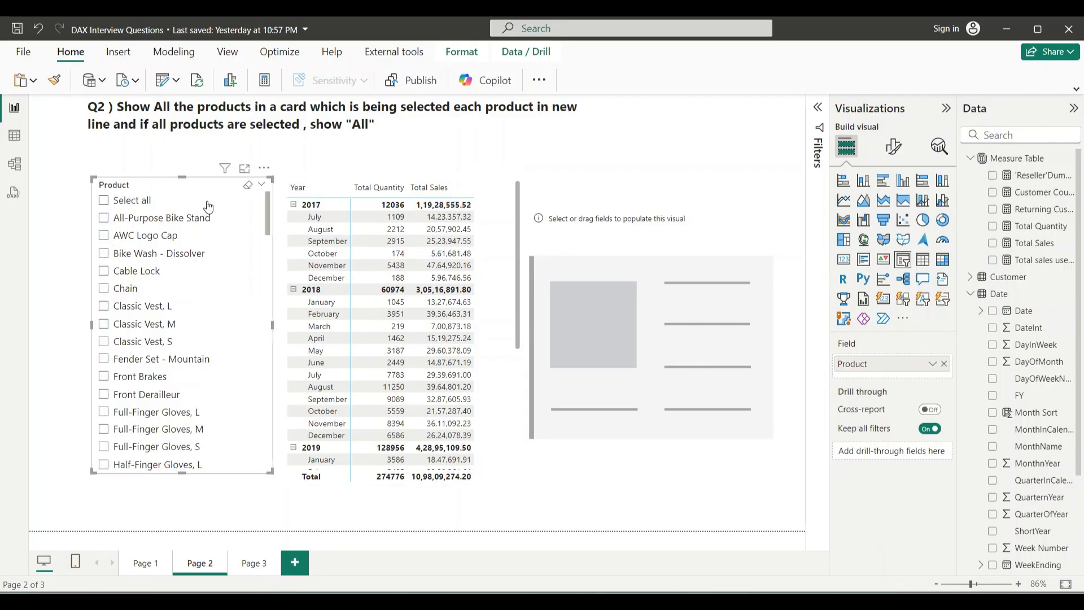
pyautogui.click(138, 219)
pyautogui.click(132, 236)
pyautogui.click(131, 252)
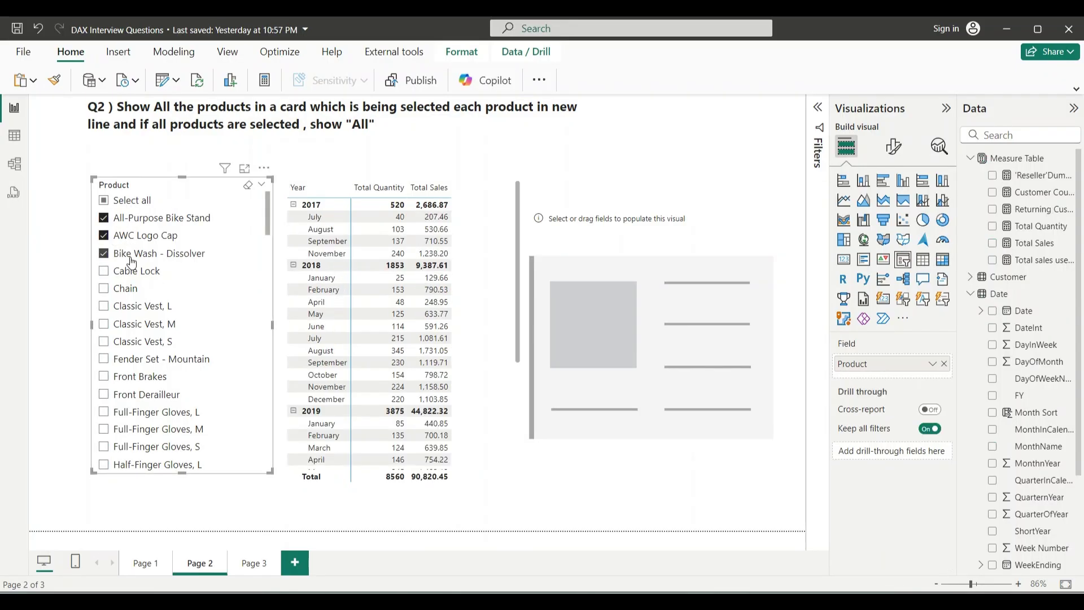
pyautogui.click(128, 271)
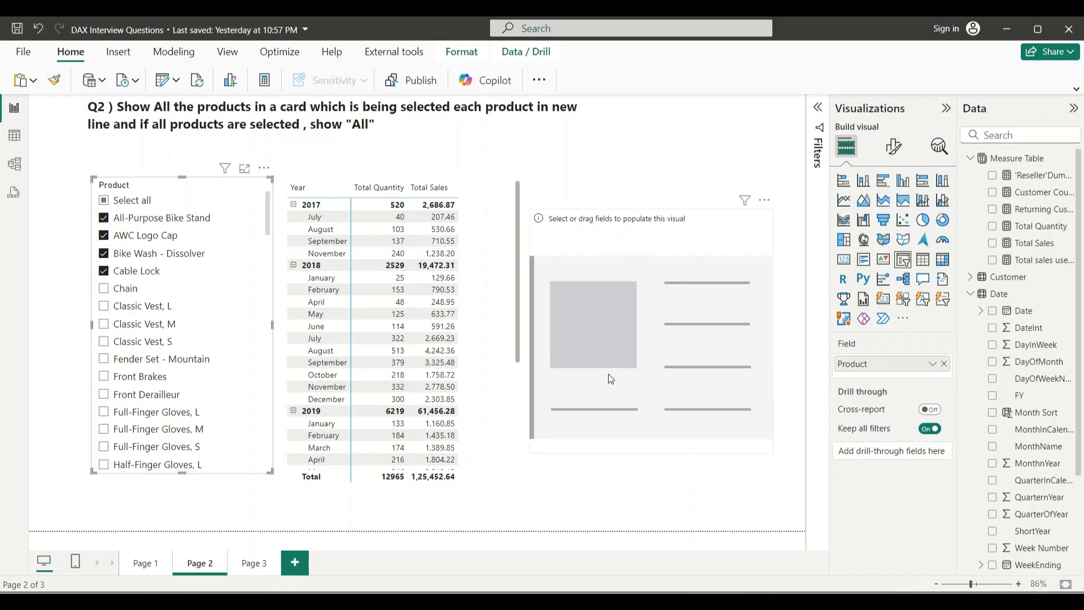
# - Check the empty card visual and select all products in the Product slicer
pyautogui.click(641, 352)
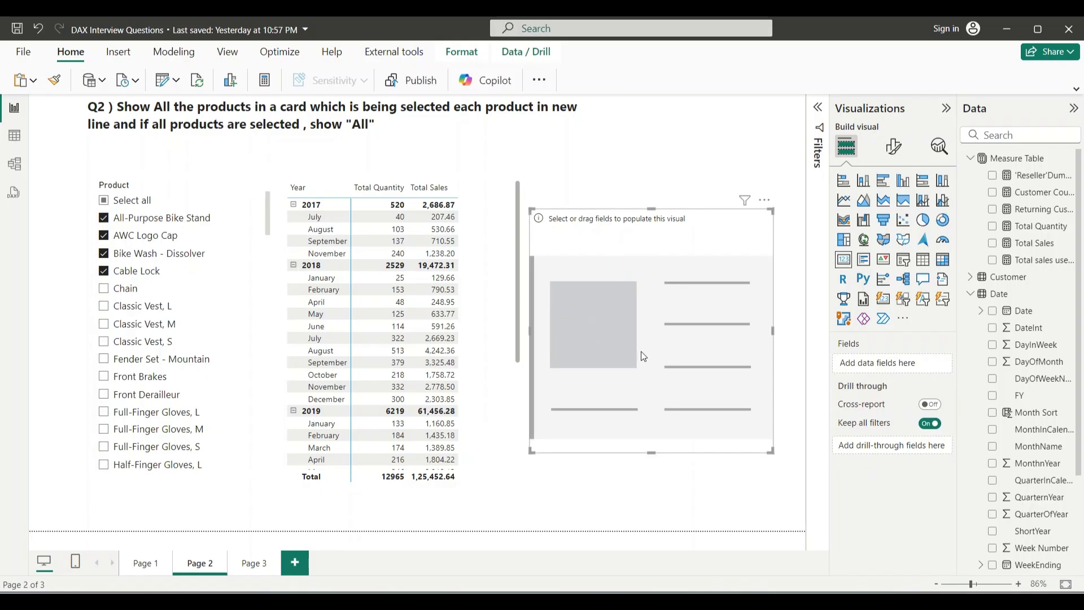
pyautogui.click(116, 200)
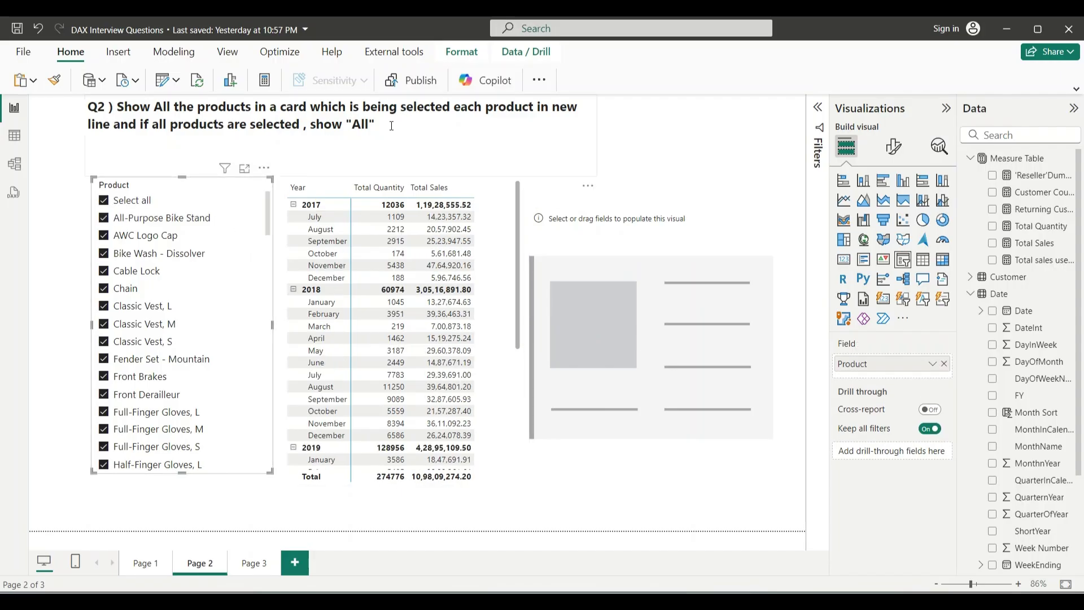
pyautogui.moveTo(391, 126); pyautogui.dragTo(345, 125)
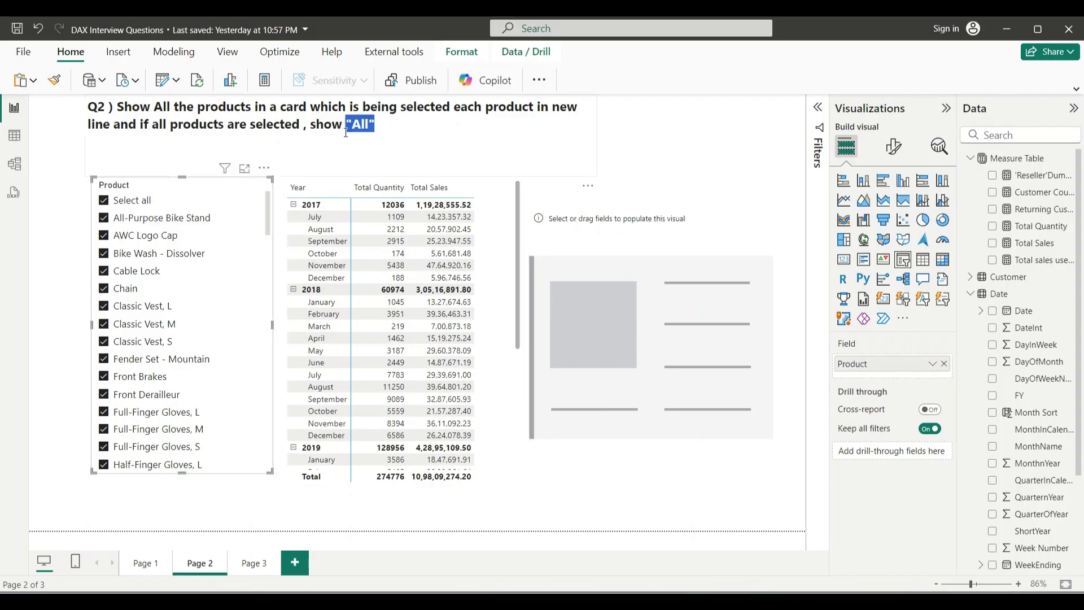
pyautogui.click(632, 518)
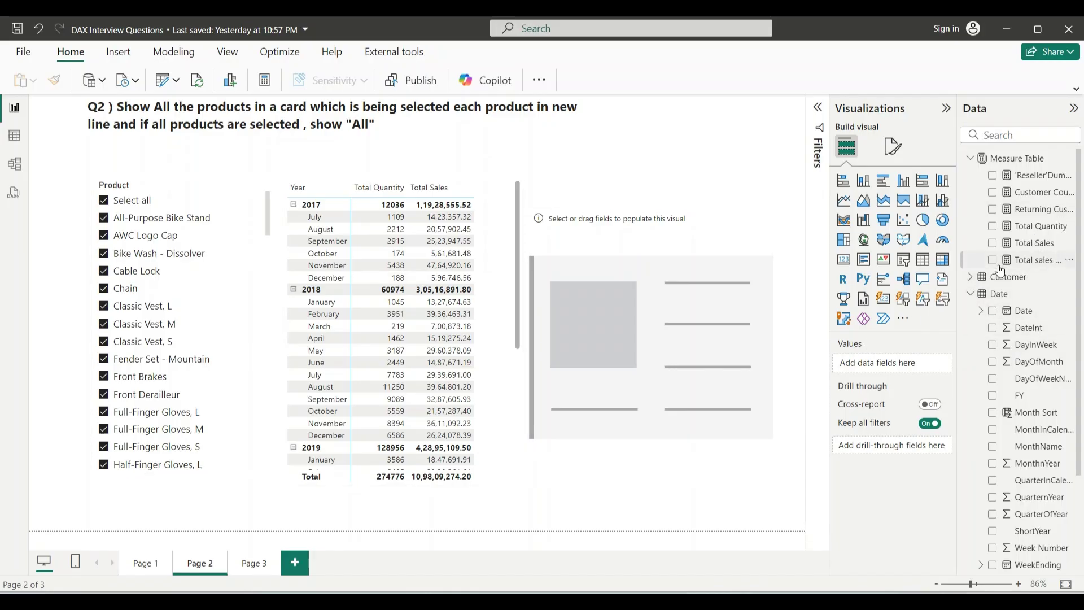
# - Start a new measure named Selected Products in the Measure Table
pyautogui.rightClick(999, 158)
pyautogui.click(363, 193)
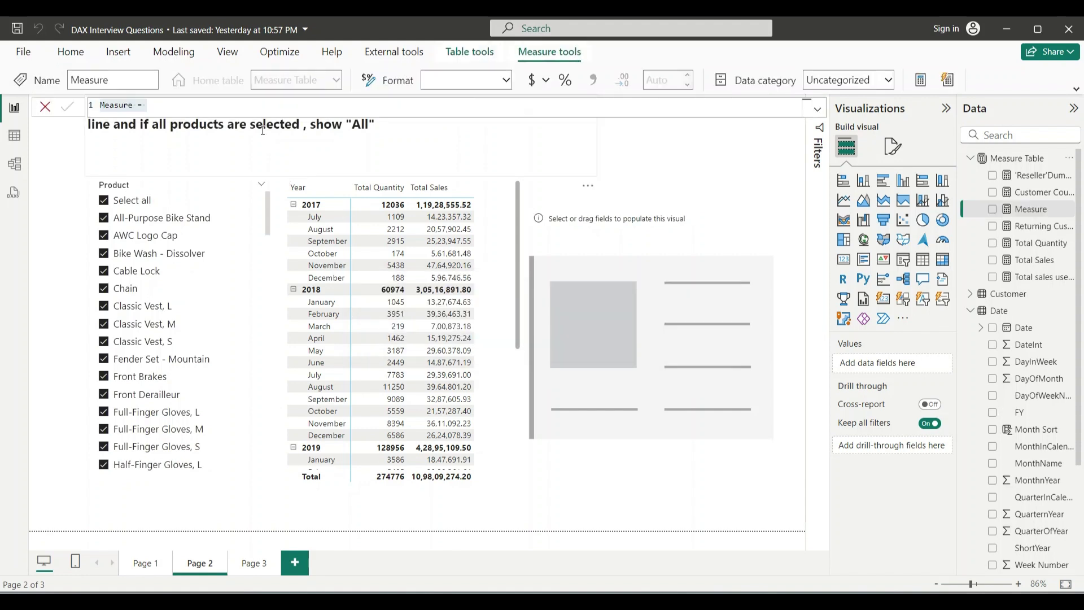
pyautogui.write('Selected Pro')
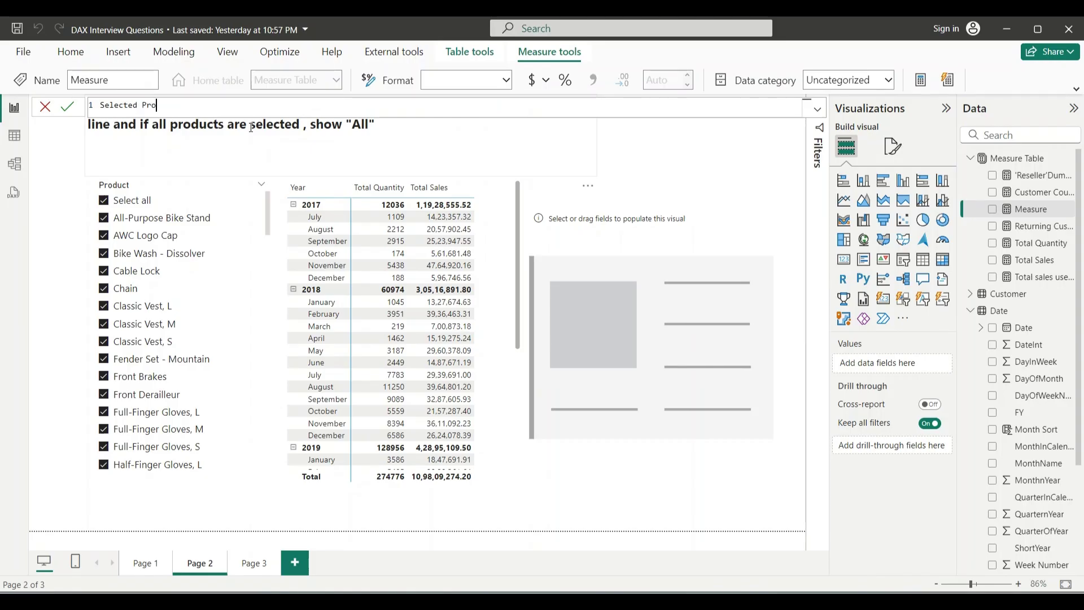
pyautogui.write('ducts =')
pyautogui.hotkey('shift', 'Return')
# - Define the variable Product_Table in the measure as VALUES( 'Product'[Product] )
pyautogui.write('VAR')
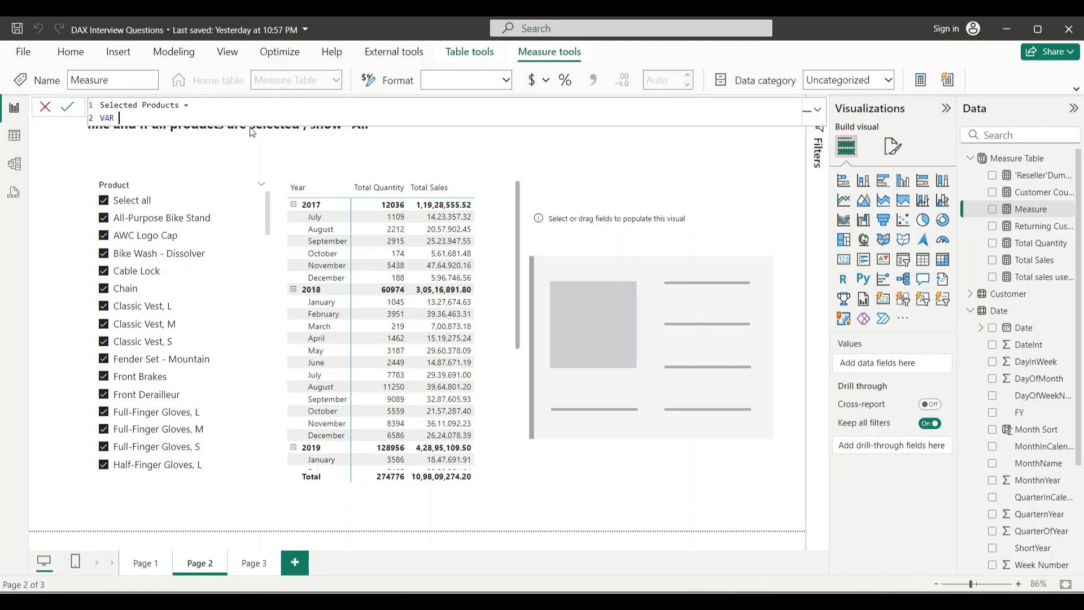
pyautogui.write('Product_Table')
pyautogui.write('= VALUES( Product')
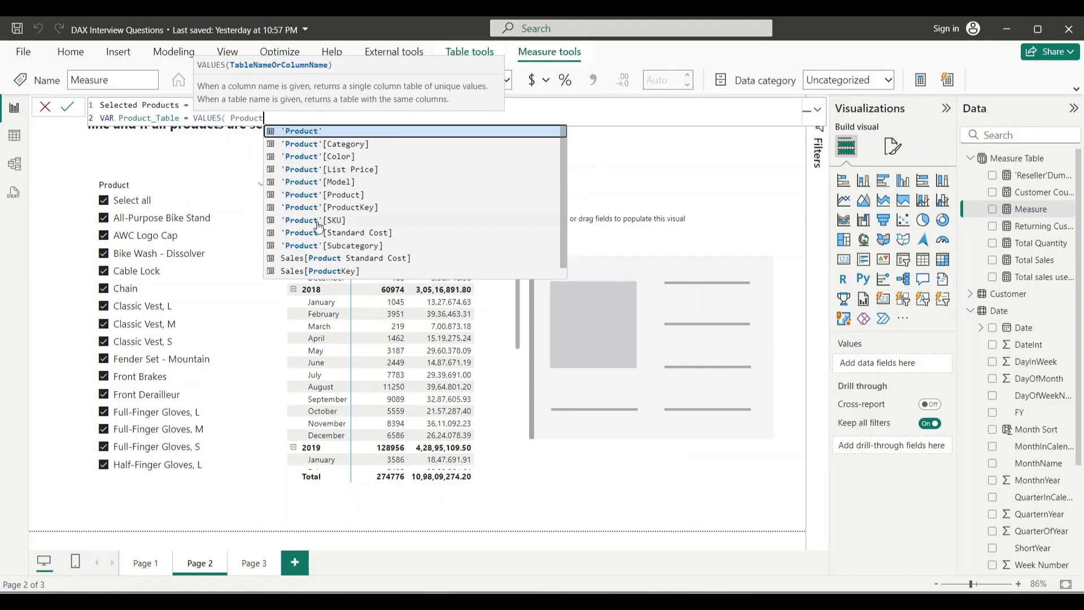
pyautogui.click(322, 193)
pyautogui.write(')')
pyautogui.hotkey('shift', 'Return')
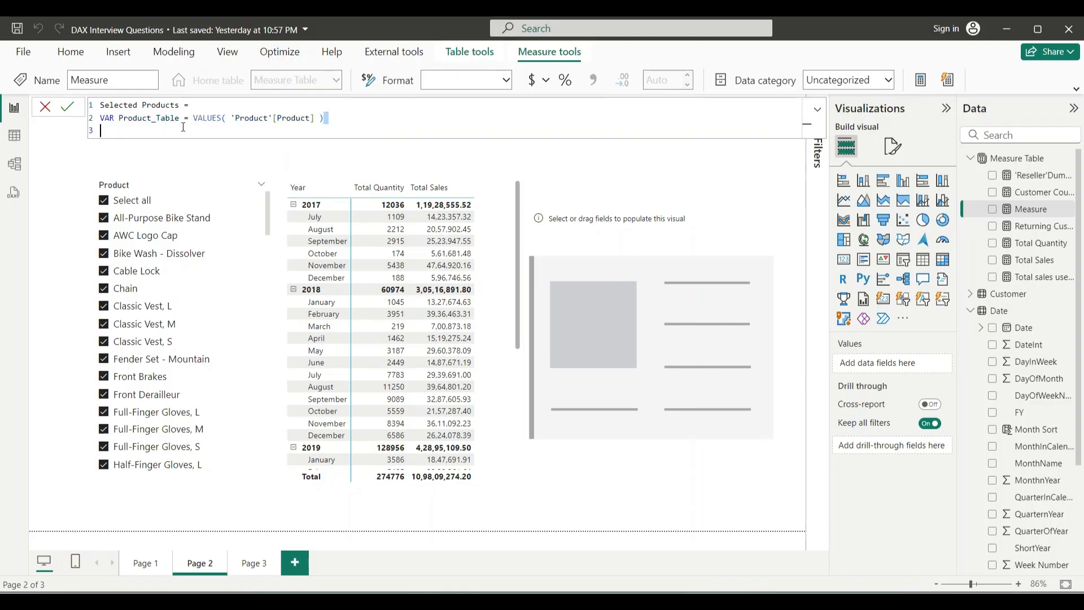
# - Open the DAX query view and replace DISTINCT with VALUES so the query evaluates VALUES( 'Product'[Product] )
pyautogui.moveTo(355, 118); pyautogui.dragTo(118, 119)
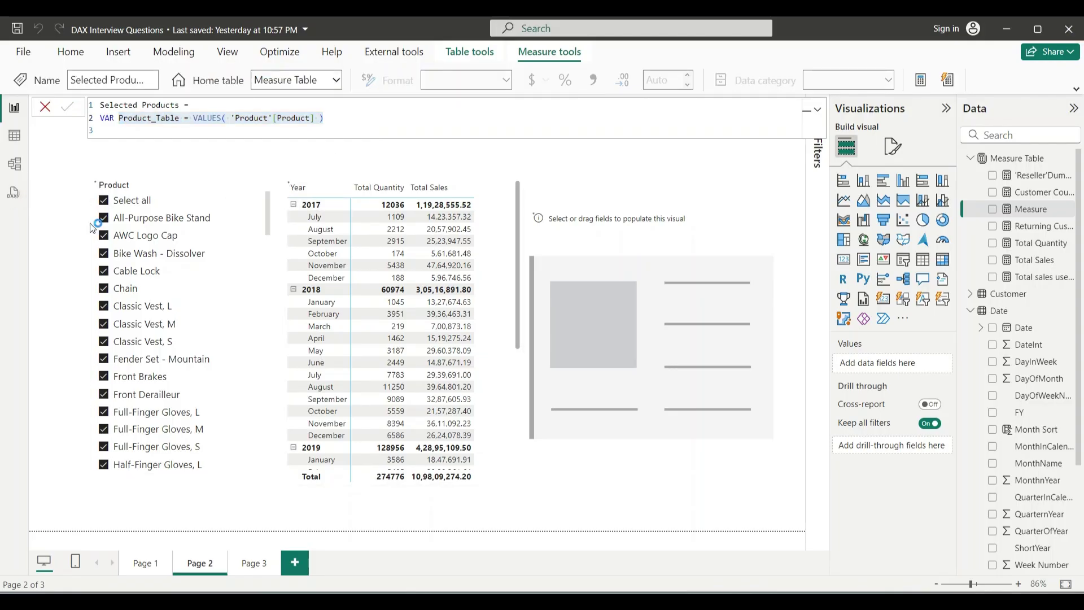
pyautogui.click(14, 194)
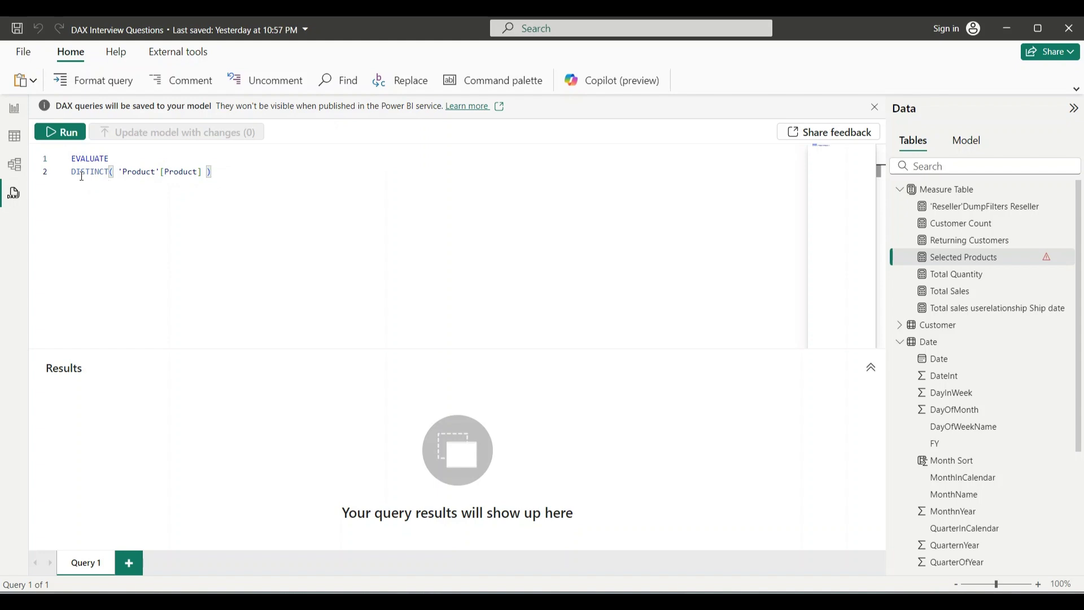
pyautogui.doubleClick(111, 173)
pyautogui.write('DIS')
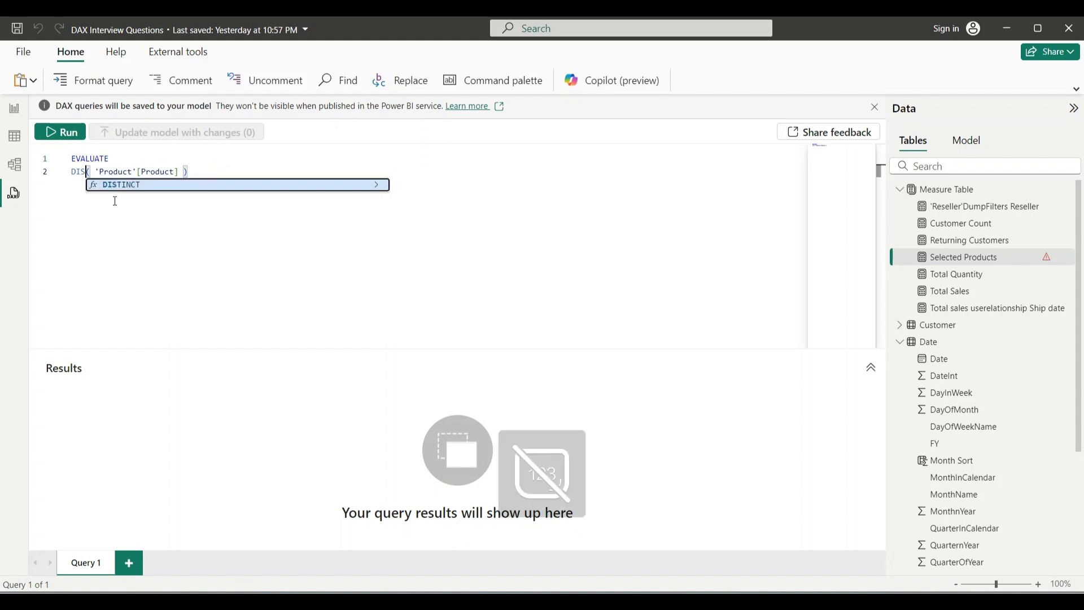
pyautogui.press('BackSpace')
pyautogui.press('BackSpace')
pyautogui.press('BackSpace')
pyautogui.write('B')
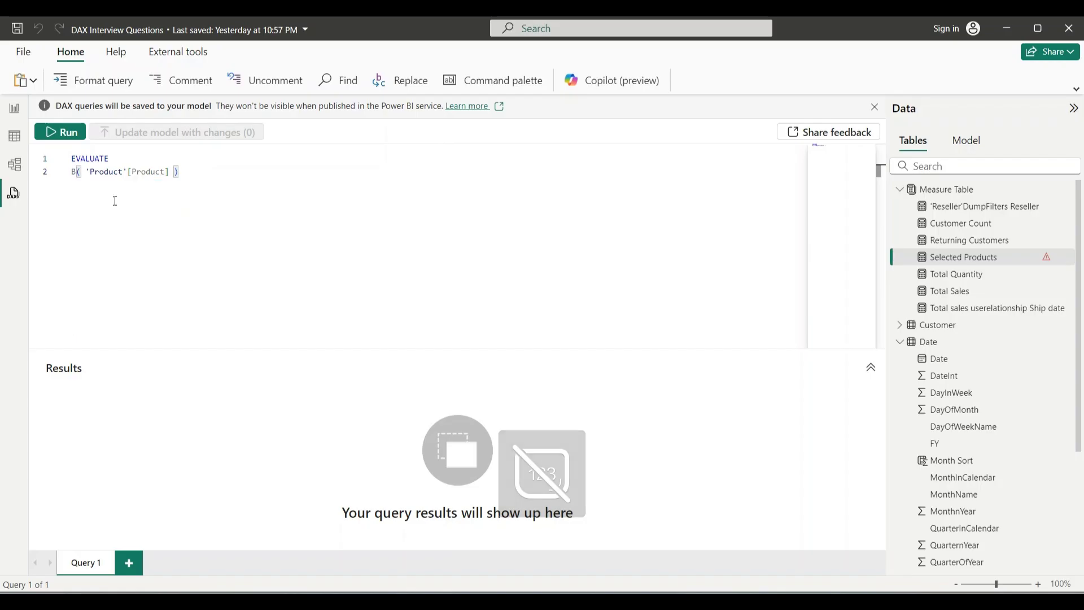
pyautogui.press('BackSpace')
pyautogui.write('VAL')
pyautogui.click(145, 250)
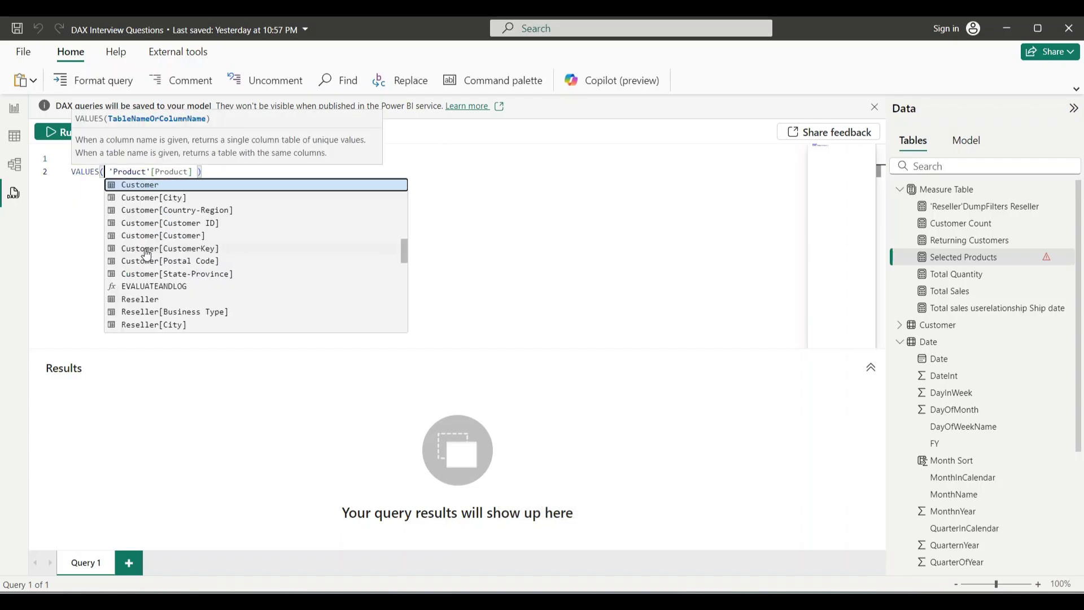
pyautogui.click(230, 172)
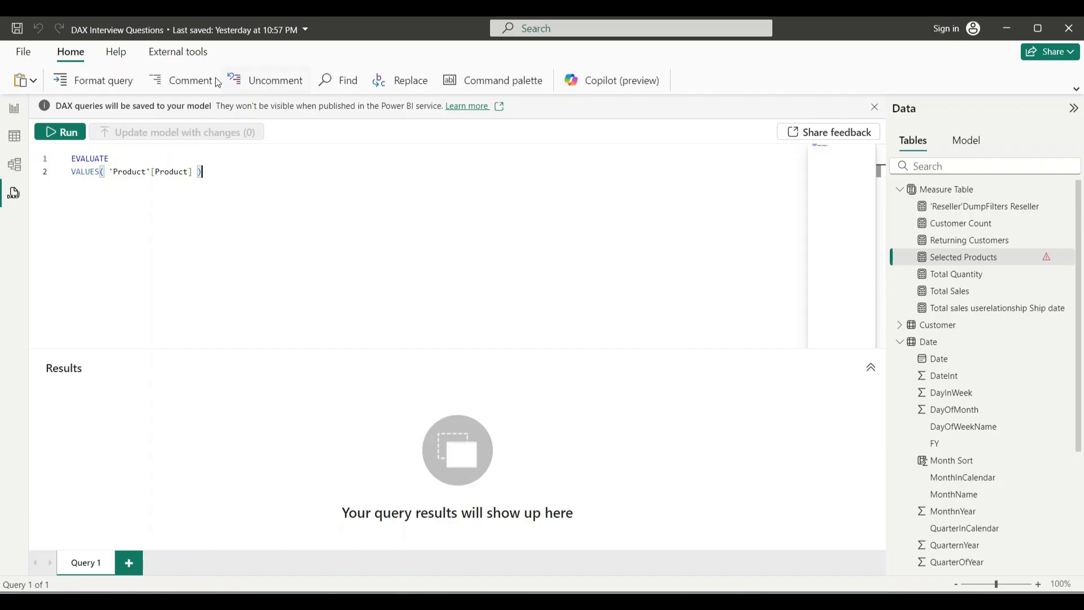
# - Run the VALUES query and look through the returned list of products
pyautogui.click(61, 133)
pyautogui.scroll(-6, 161, 469)
pyautogui.scroll(-10, 138, 485)
pyautogui.scroll(8, 141, 483)
pyautogui.scroll(8, 147, 477)
pyautogui.moveTo(250, 184); pyautogui.dragTo(72, 158)
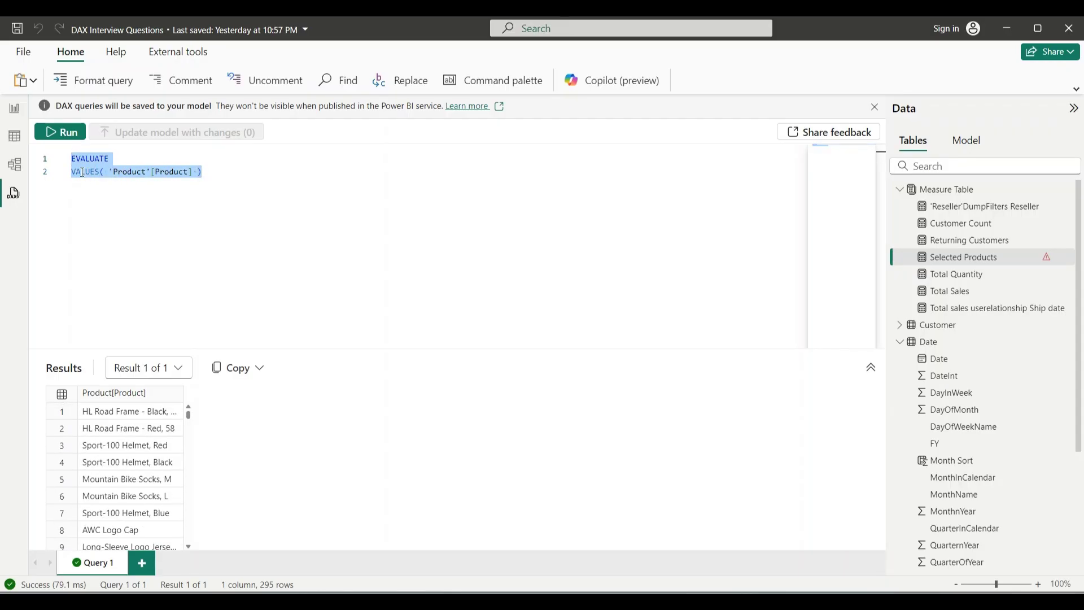
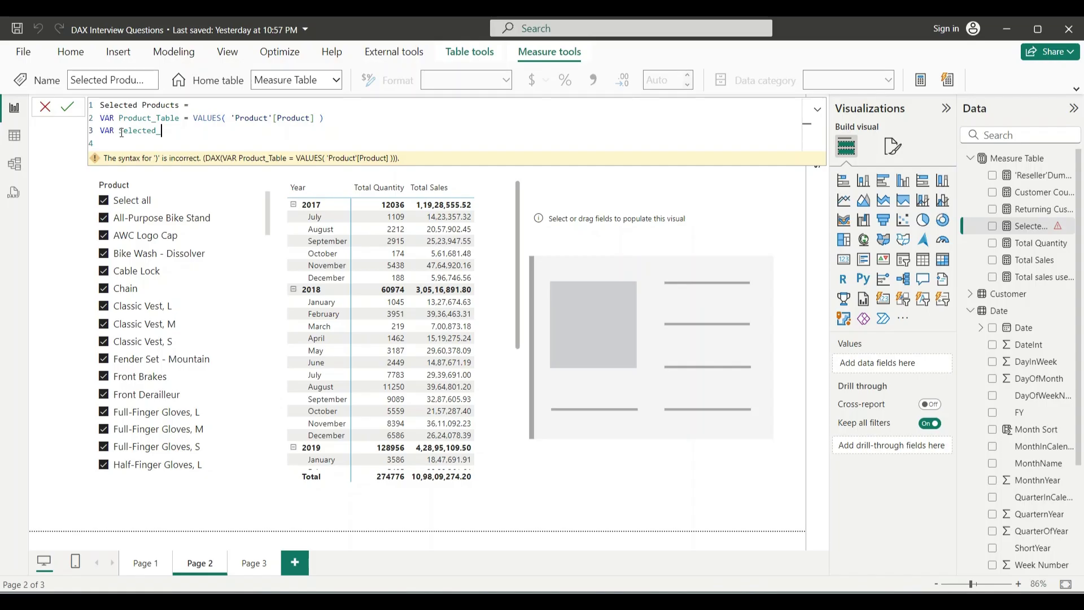
# - Define the variable Selected_Products in the measure, starting a CONCATENATEX over Product_Table with 'Product'[Product] as its expression
pyautogui.write('Products =')
pyautogui.press('Return')
pyautogui.write('Con')
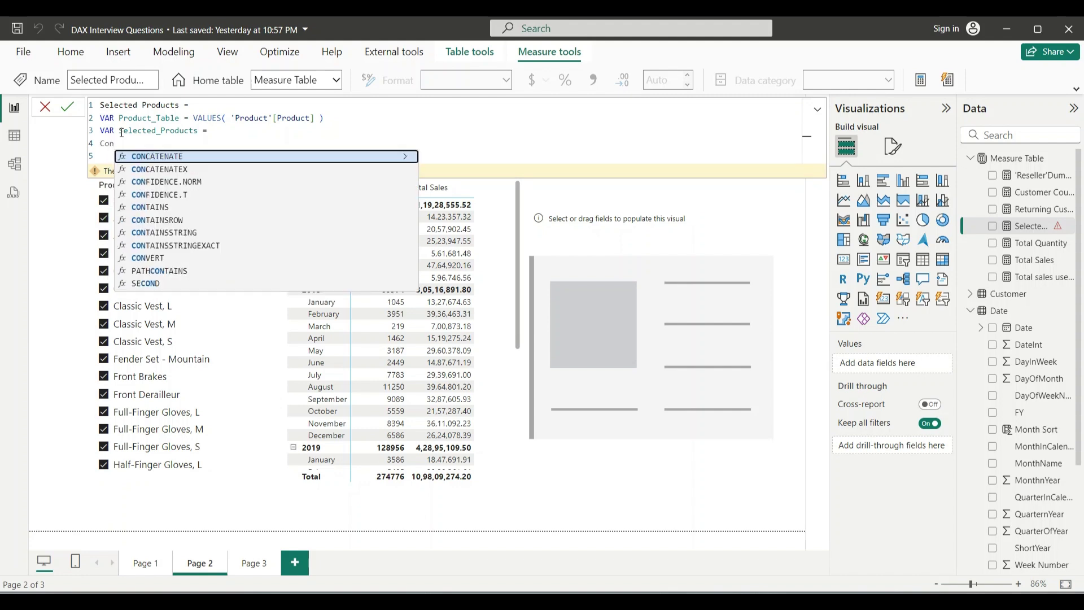
pyautogui.click(175, 170)
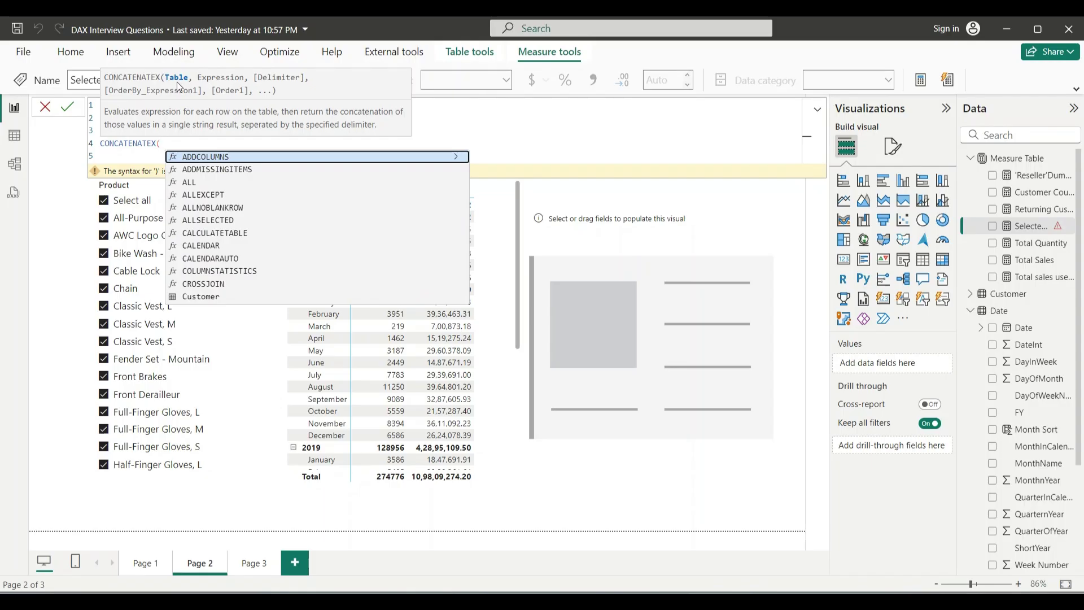
pyautogui.write('Pro')
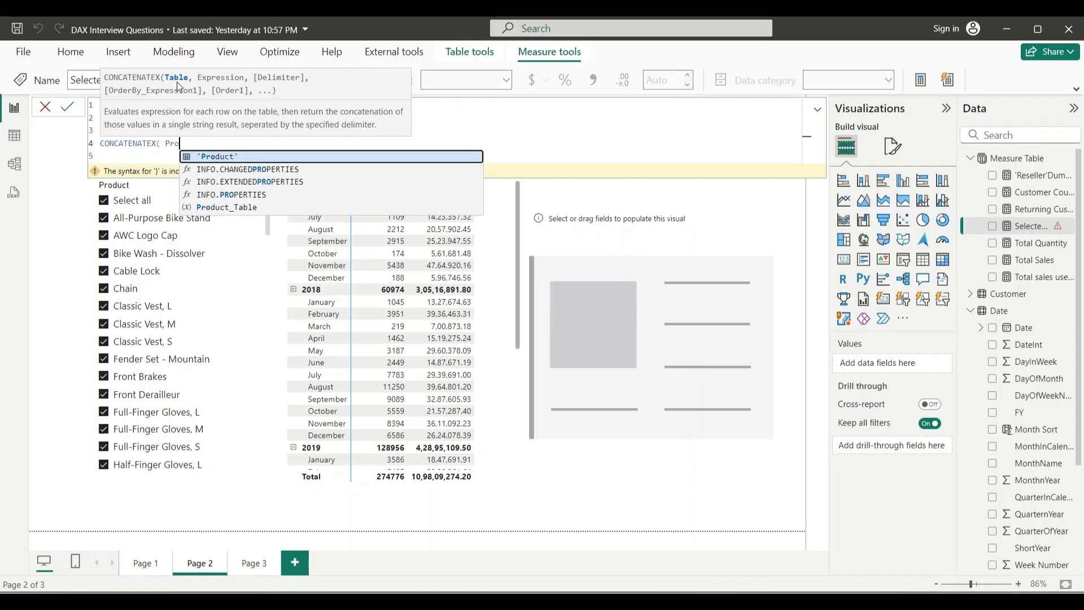
pyautogui.click(216, 208)
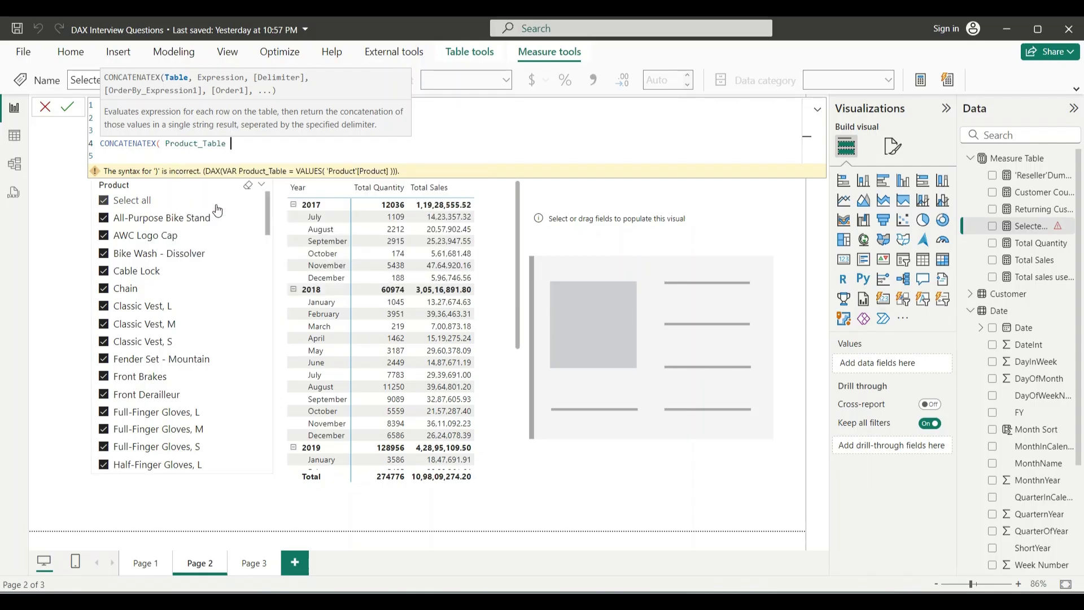
pyautogui.write(', Prod')
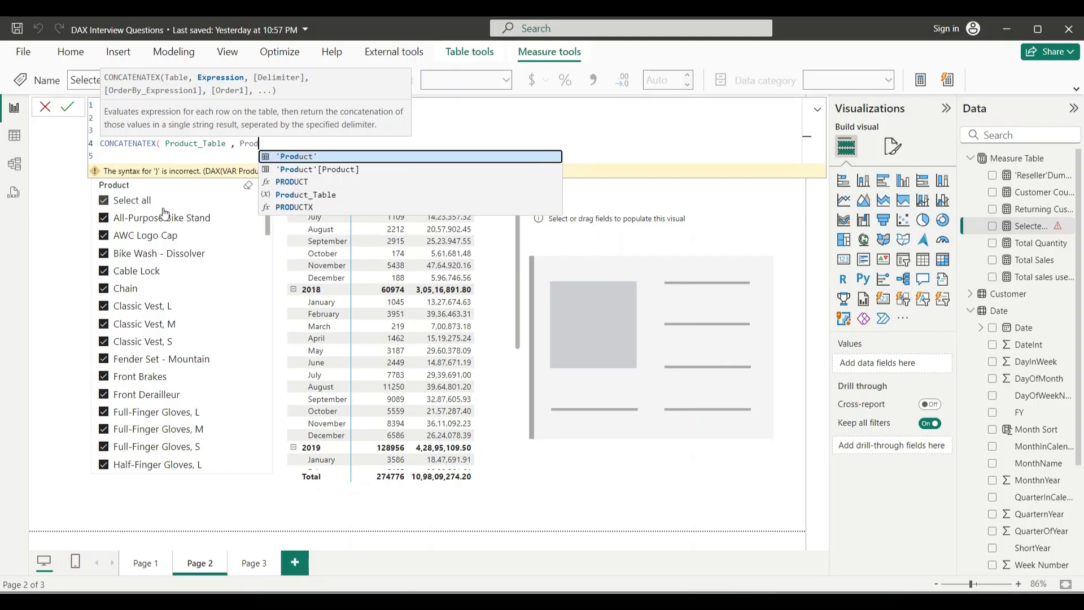
pyautogui.click(326, 171)
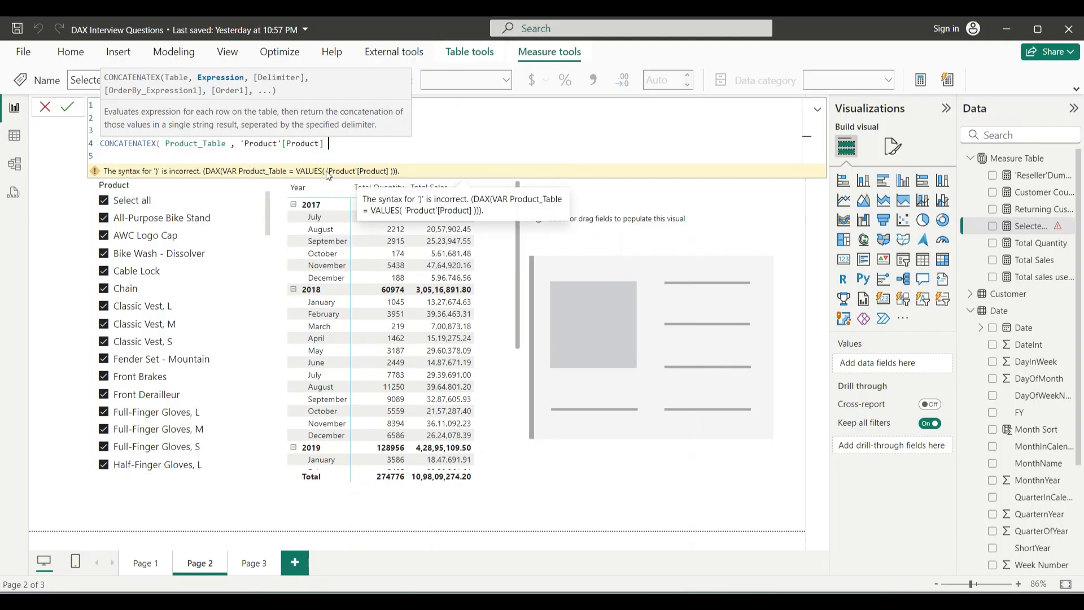
# - Complete the CONCATENATEX expression with UNICHAR( 10 ) as the delimiter
pyautogui.write(',')
pyautogui.write('unc')
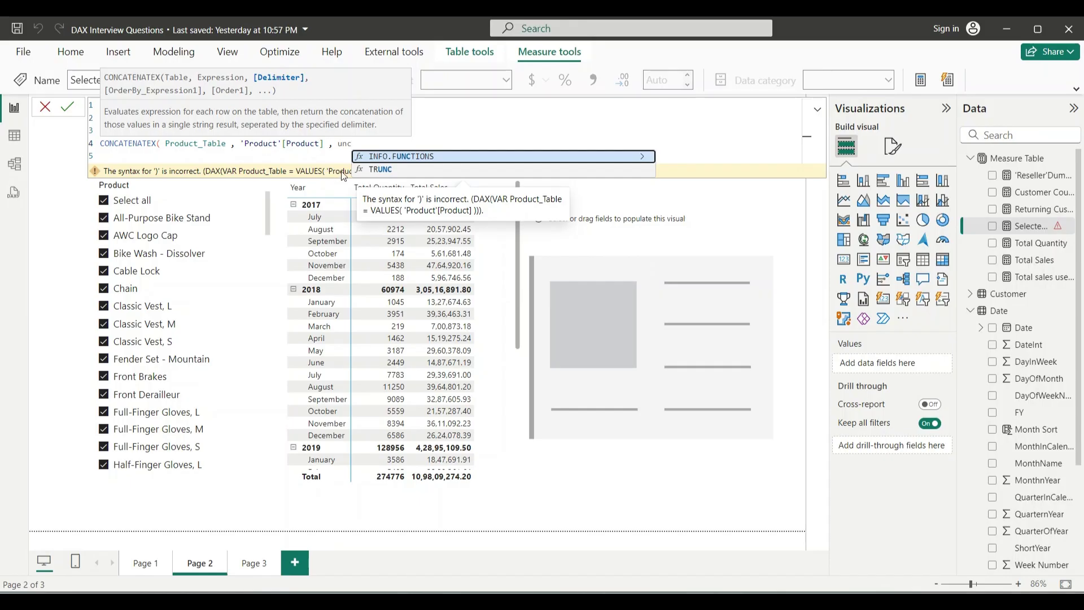
pyautogui.press('BackSpace')
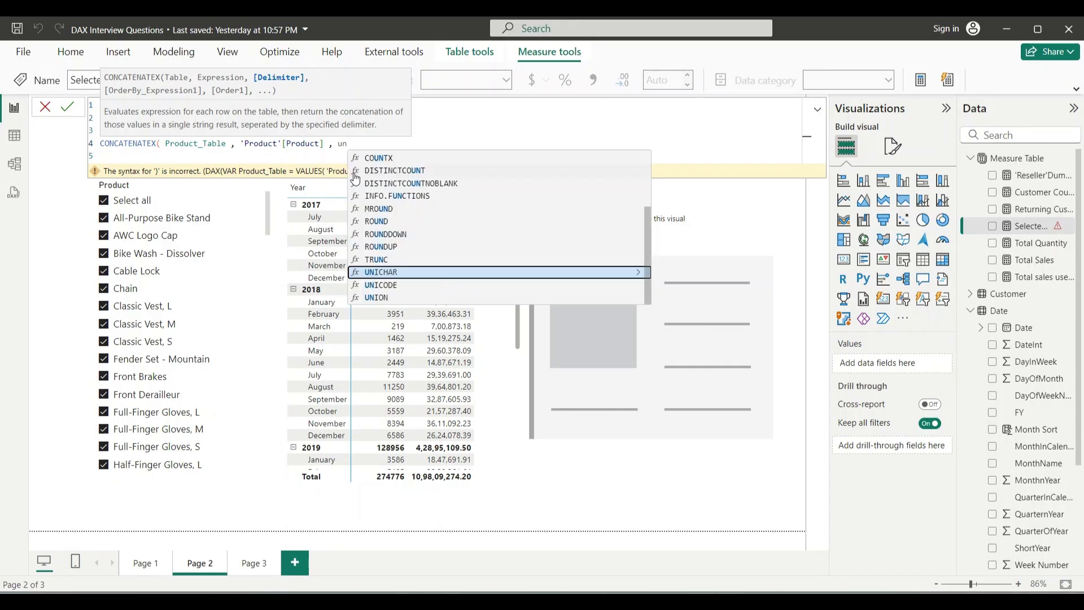
pyautogui.click(399, 274)
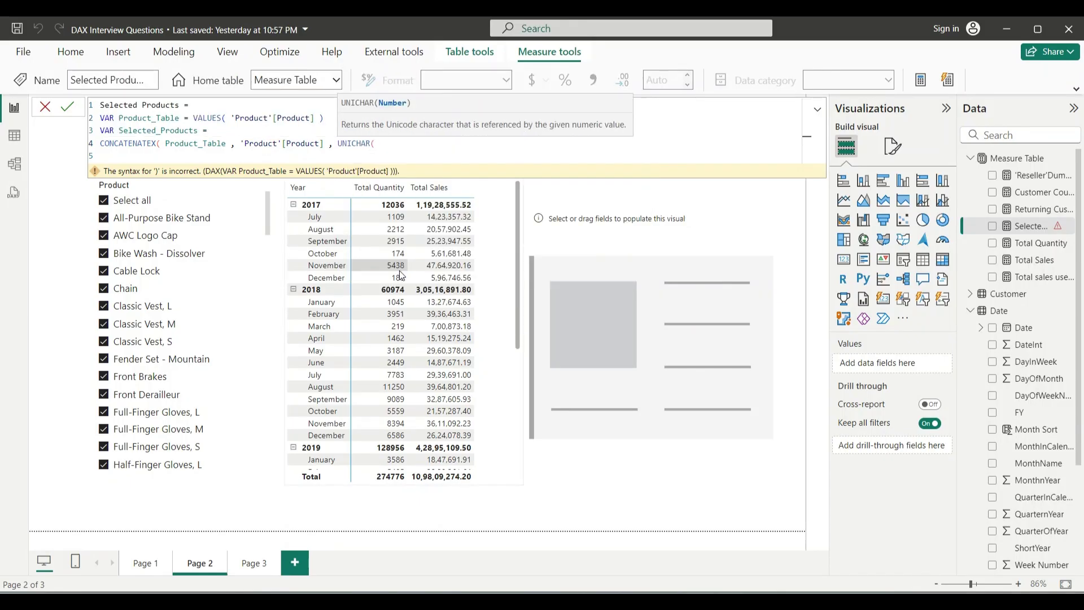
pyautogui.write('10')
pyautogui.write(') ')
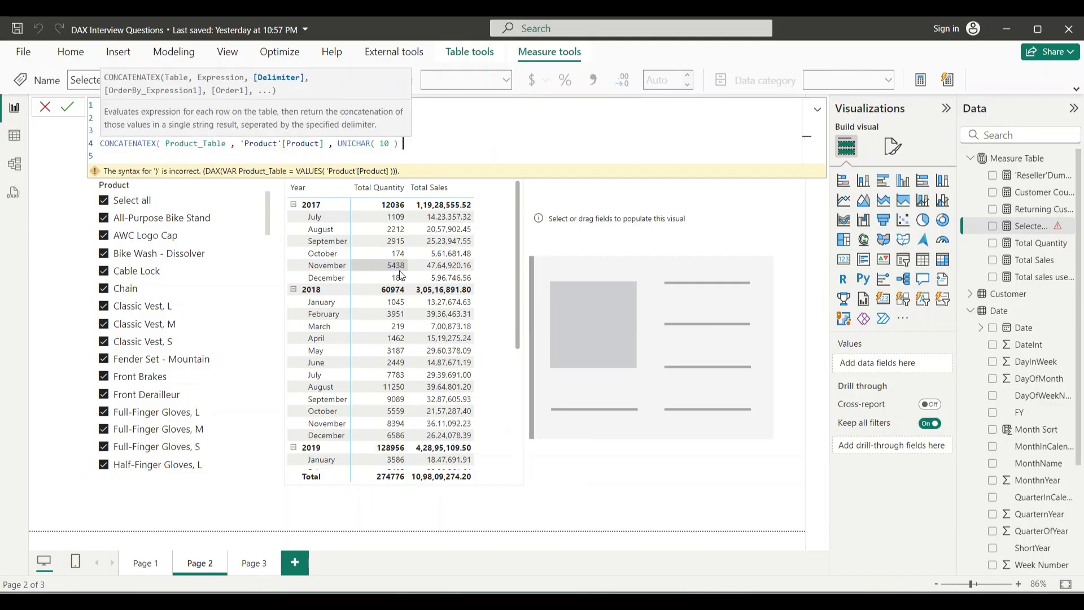
pyautogui.write(')')
pyautogui.hotkey('shift', 'Return')
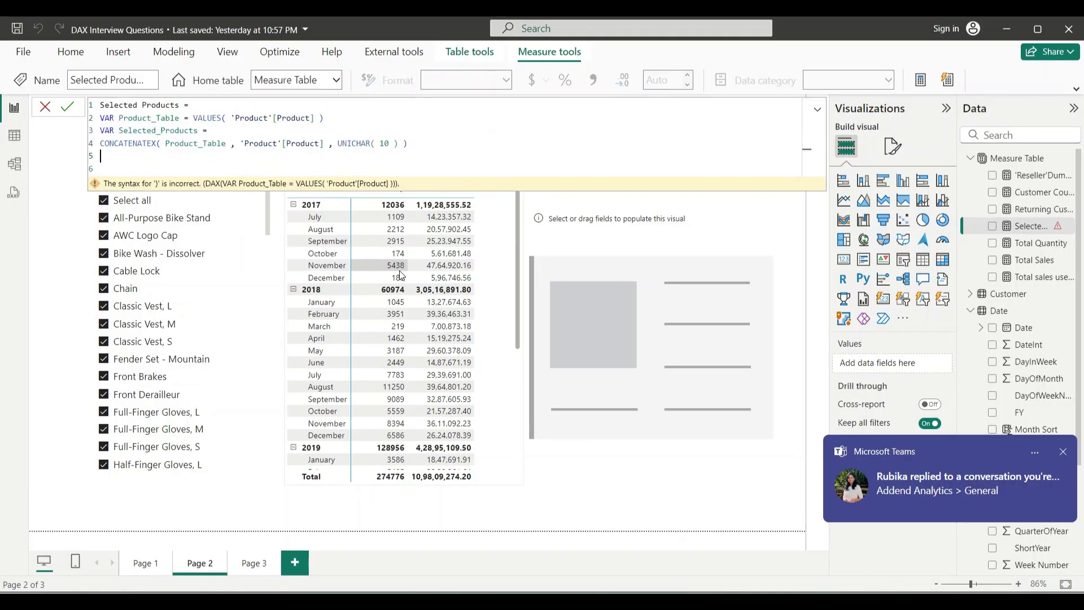
# - Make the measure RETURN Selected_Products and commit the formula
pyautogui.write('Pro')
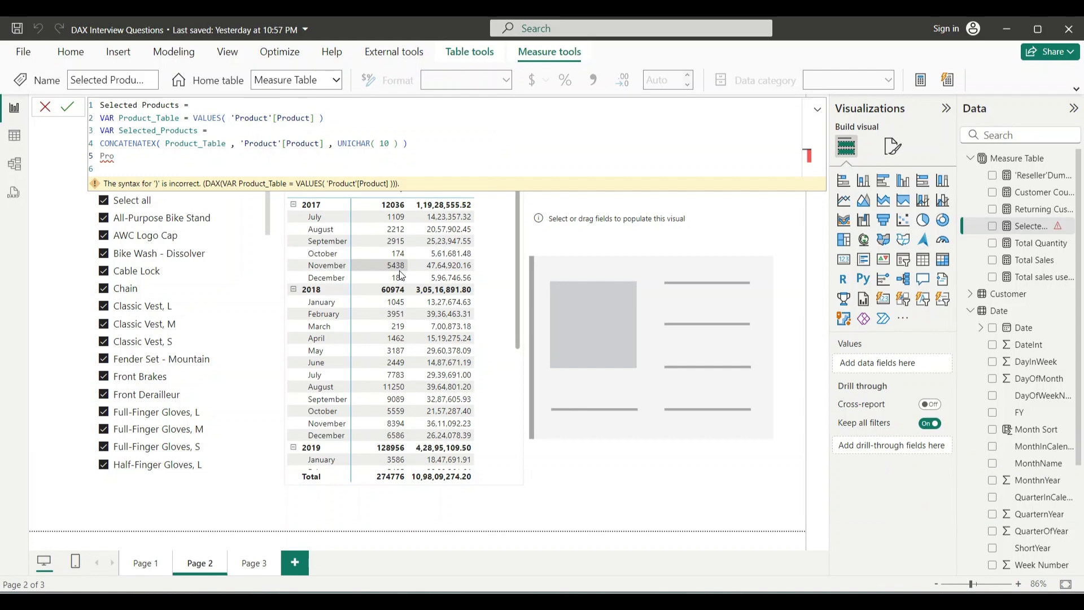
pyautogui.press('BackSpace')
pyautogui.press('BackSpace')
pyautogui.press('BackSpace')
pyautogui.write('retu')
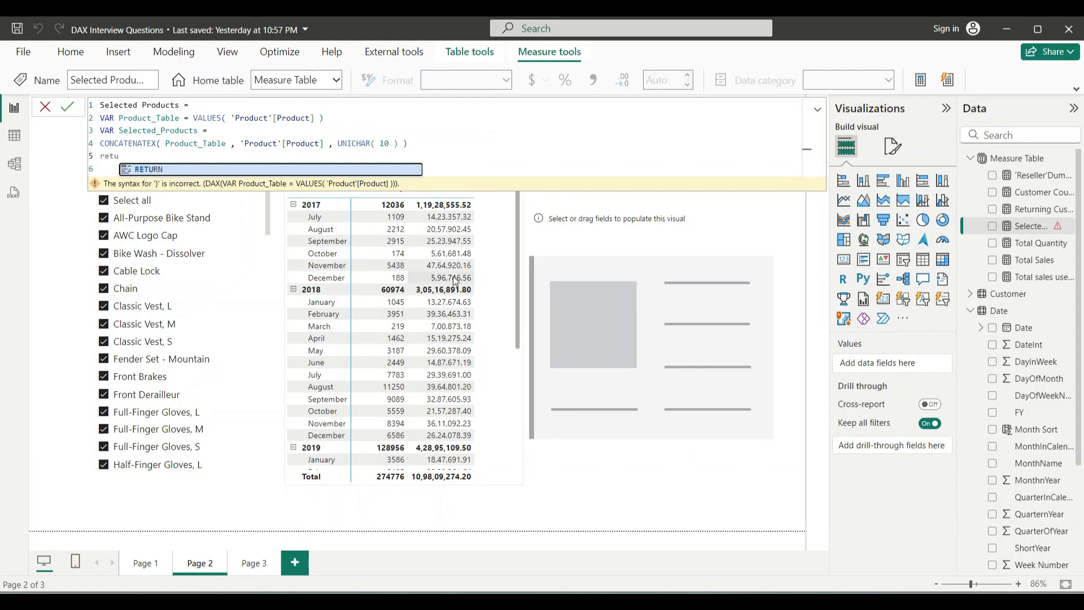
pyautogui.click(168, 170)
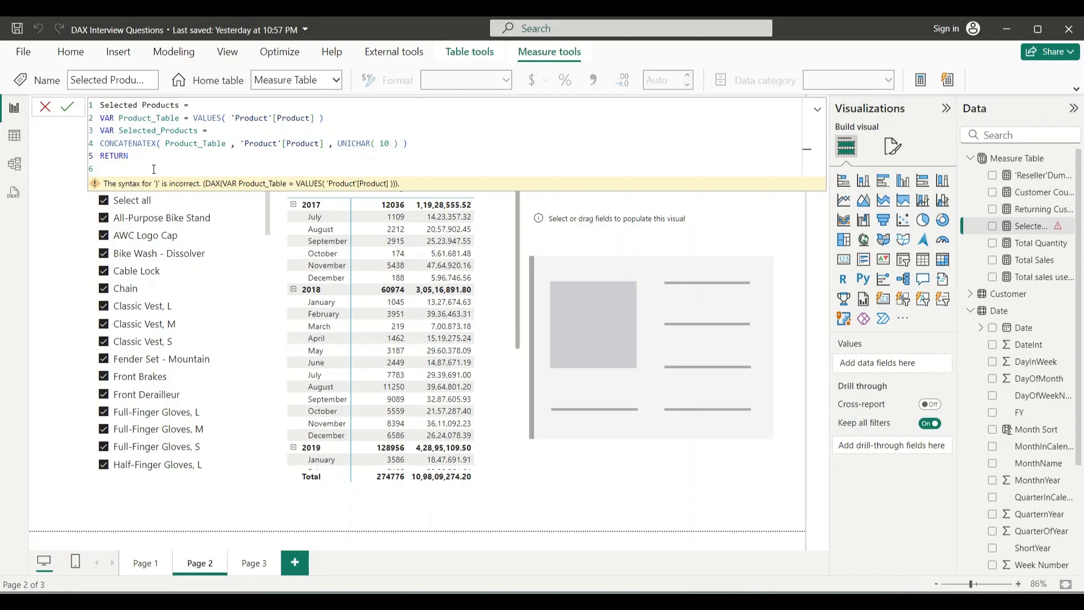
pyautogui.write('sele')
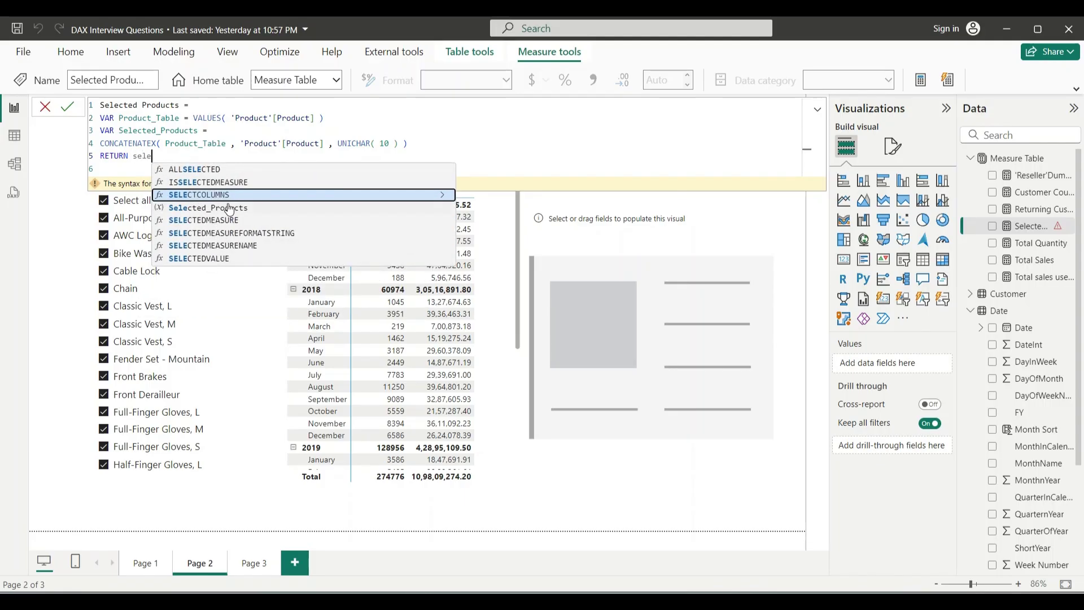
pyautogui.click(229, 207)
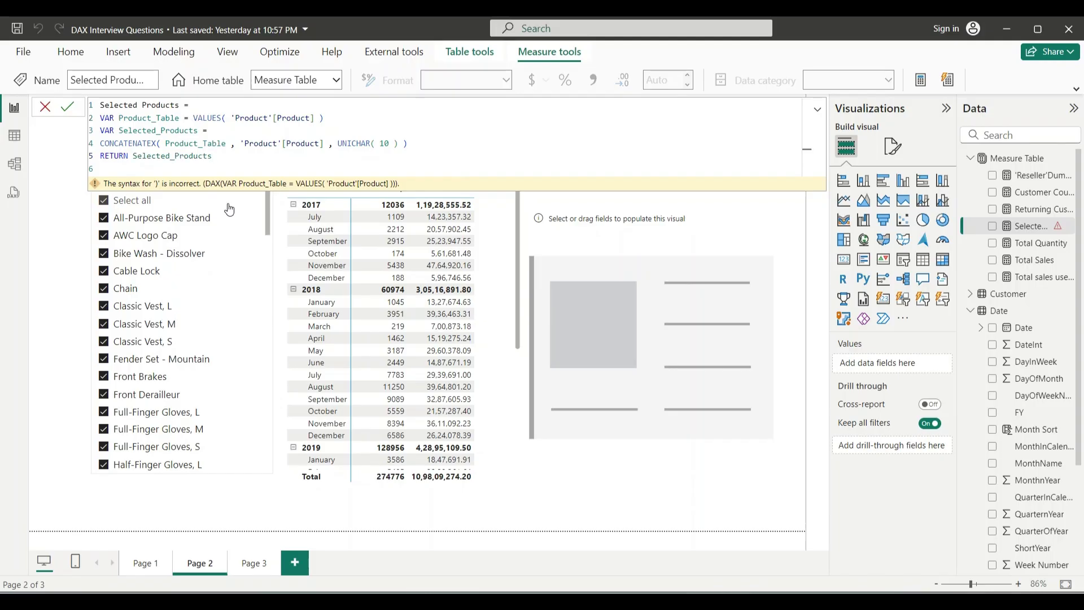
pyautogui.click(190, 171)
pyautogui.press('BackSpace')
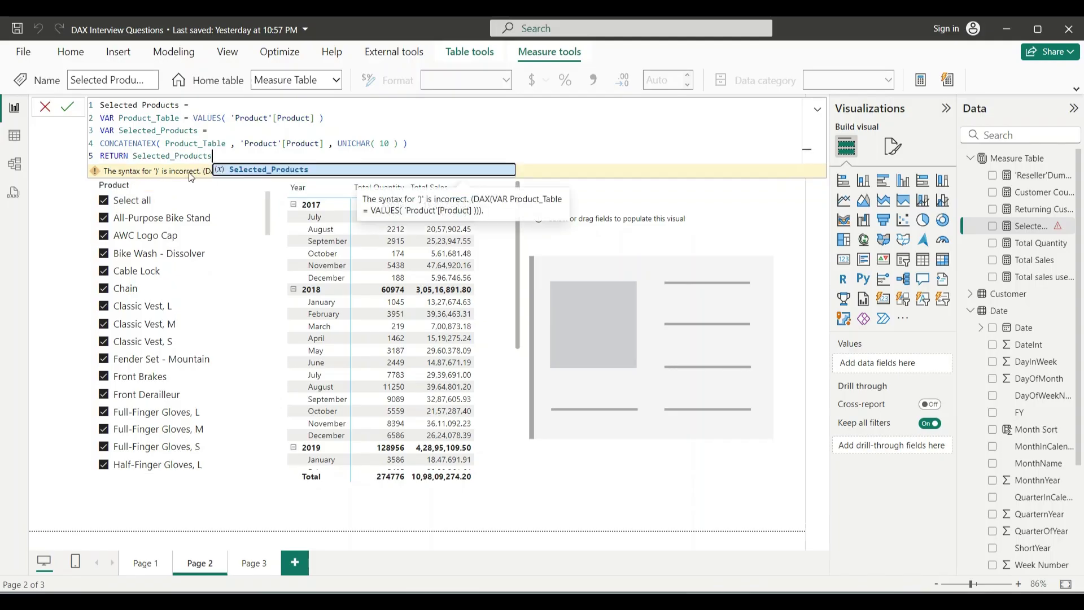
pyautogui.click(67, 107)
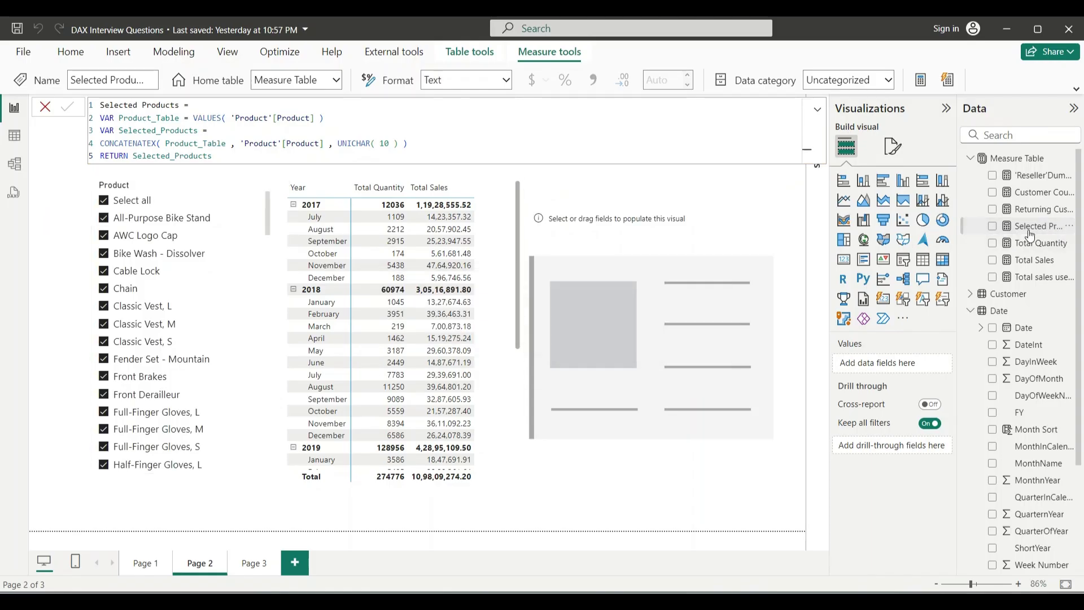
# - Add the Selected Products measure to the empty card and filter the Product slicer to AWC Logo Cap, Bike Wash - Dissolver and Cable Lock
pyautogui.moveTo(1029, 231); pyautogui.dragTo(674, 288)
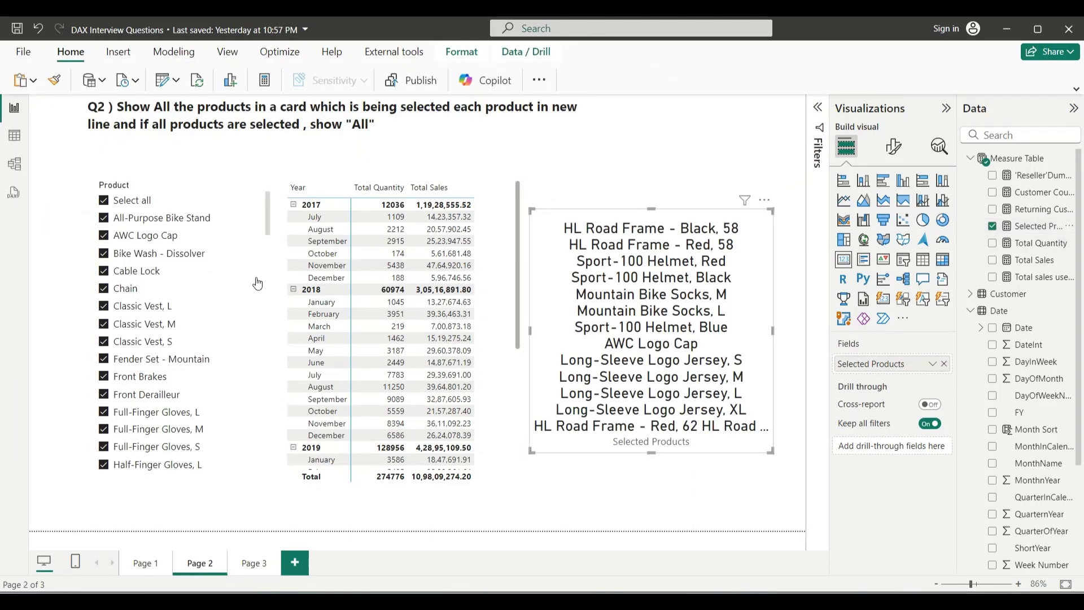
pyautogui.click(136, 217)
pyautogui.click(135, 201)
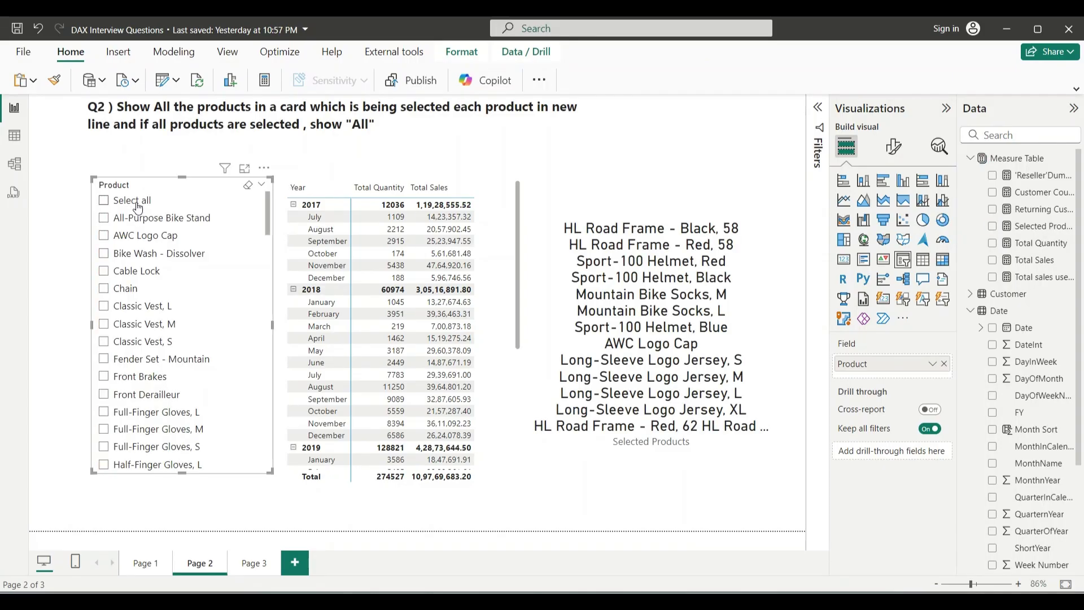
pyautogui.click(135, 201)
pyautogui.click(144, 236)
pyautogui.click(147, 251)
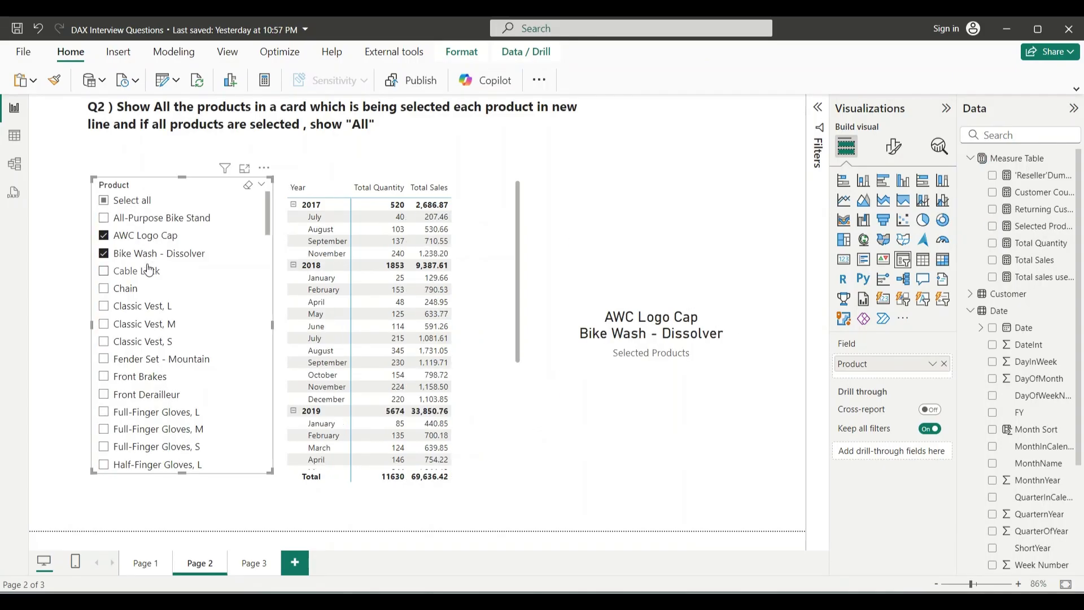
pyautogui.click(148, 270)
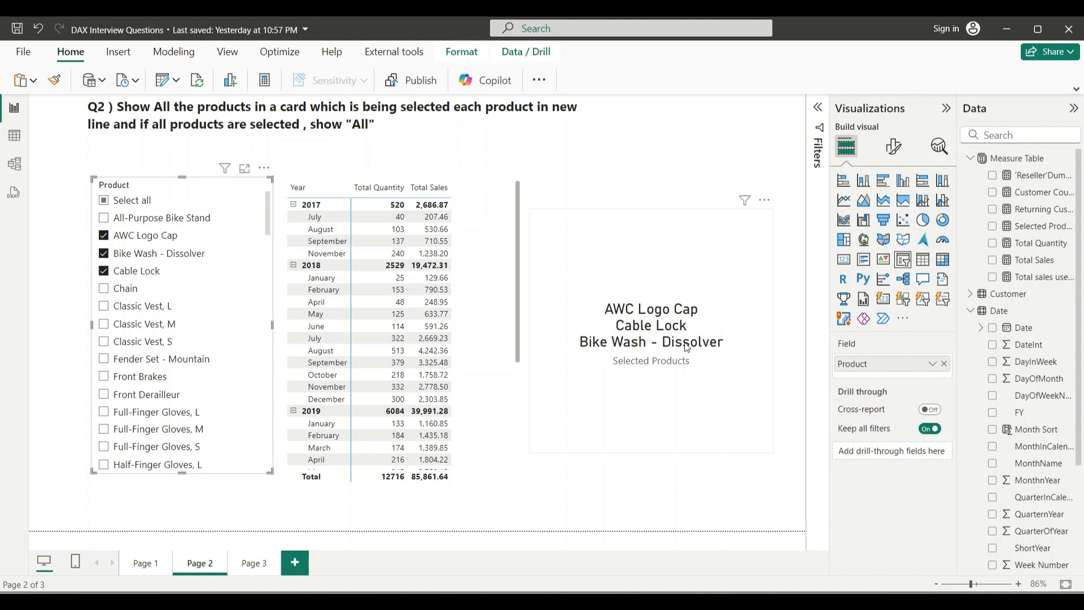
# - Select all products in the Product slicer and highlight the word "All" in the question text
pyautogui.click(654, 394)
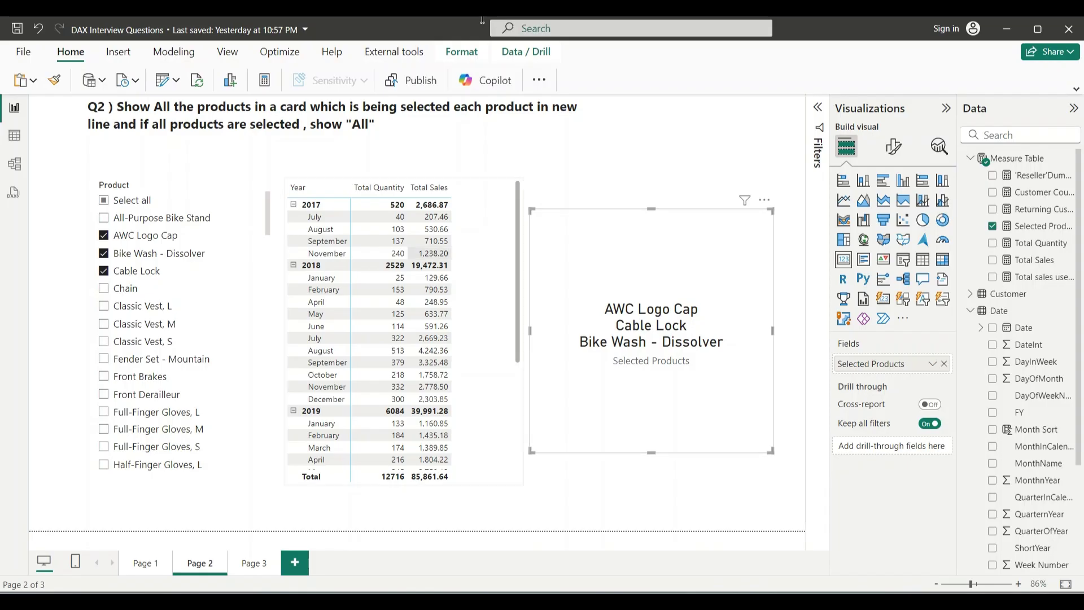
pyautogui.click(148, 206)
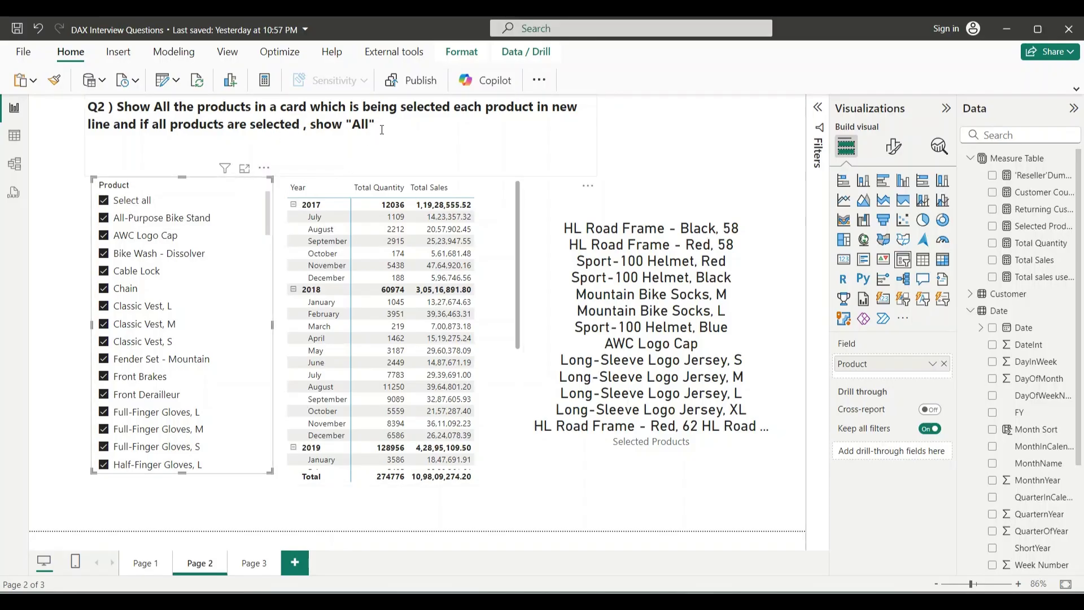
pyautogui.moveTo(387, 125); pyautogui.dragTo(342, 125)
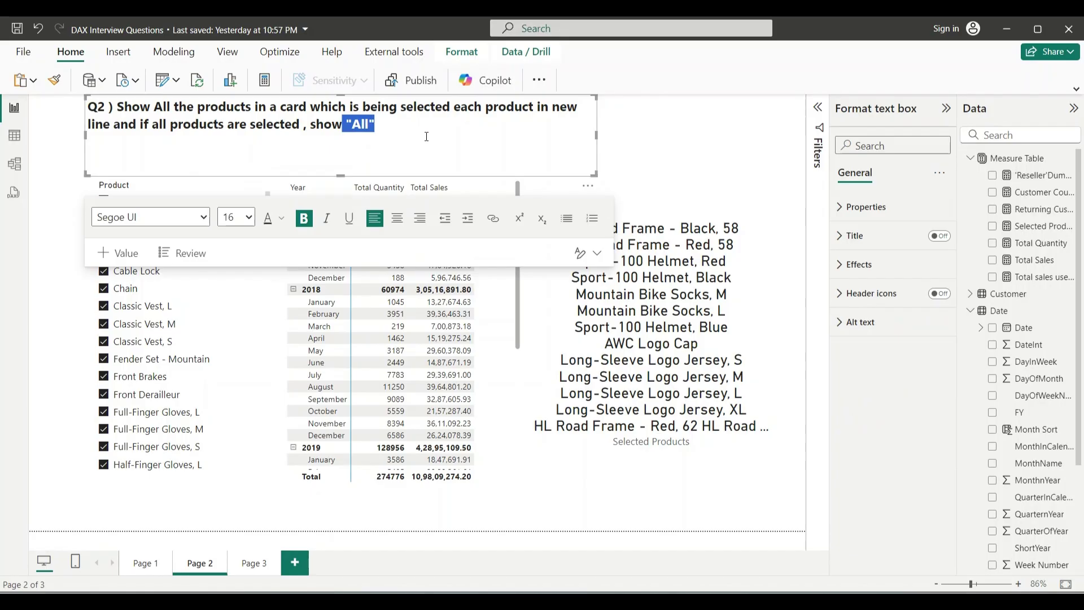
pyautogui.click(620, 175)
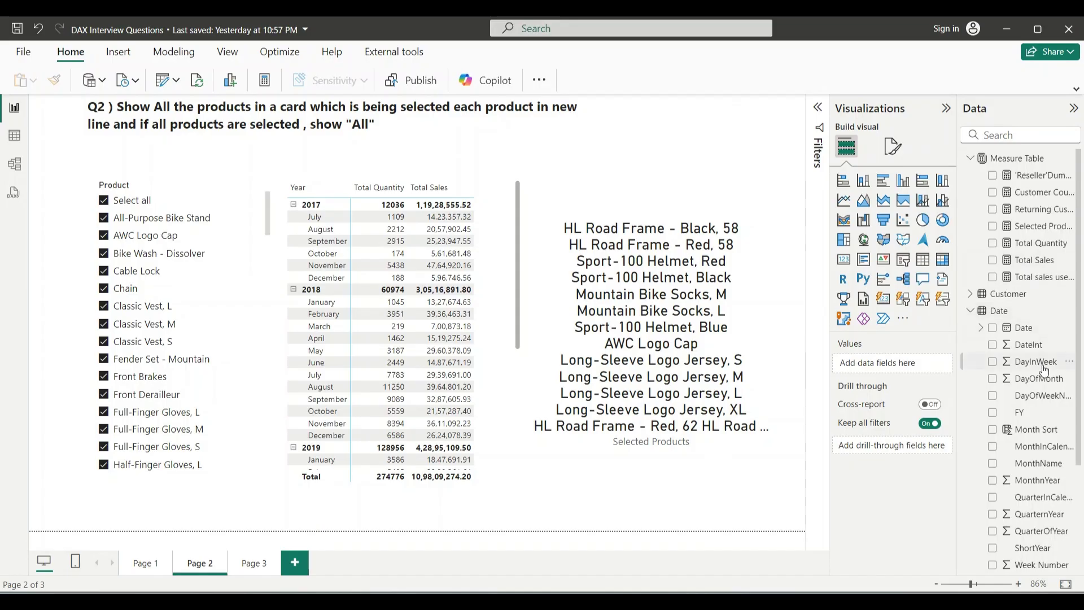
# - Review the CONCATENATEX expression of the Selected Products measure and the product list in the DAX query view
pyautogui.click(1038, 209)
pyautogui.click(1038, 225)
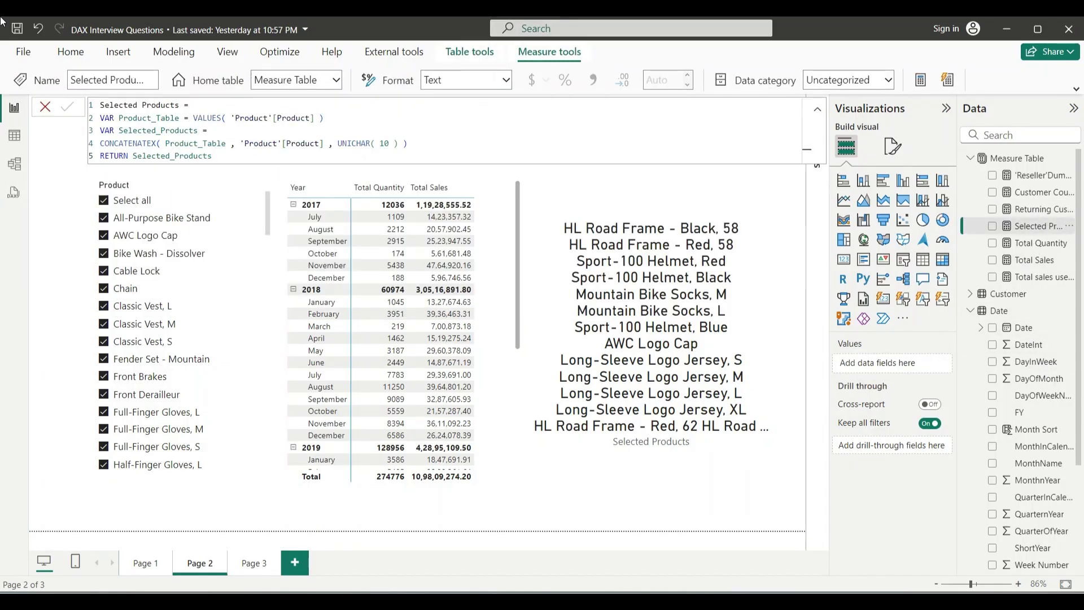
pyautogui.moveTo(408, 143); pyautogui.dragTo(101, 143)
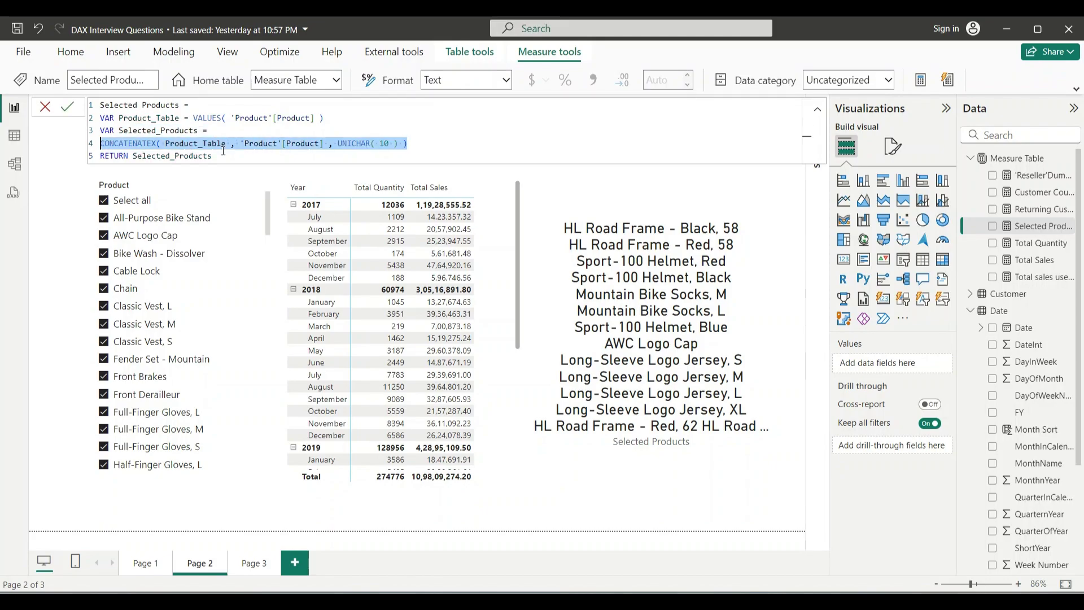
pyautogui.click(14, 192)
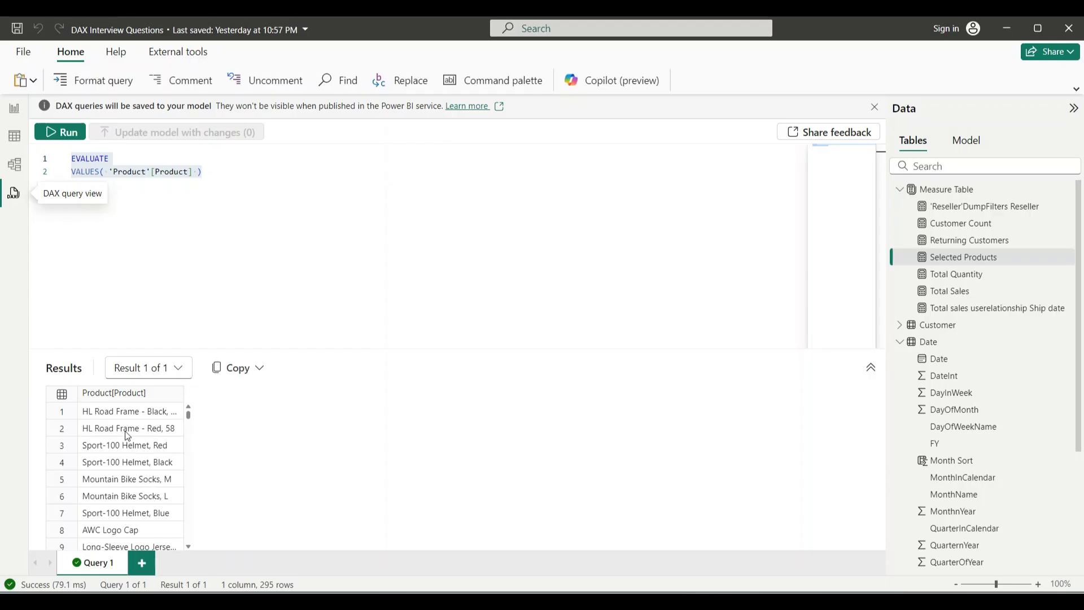
pyautogui.scroll(-4, 136, 433)
pyautogui.scroll(4, 134, 433)
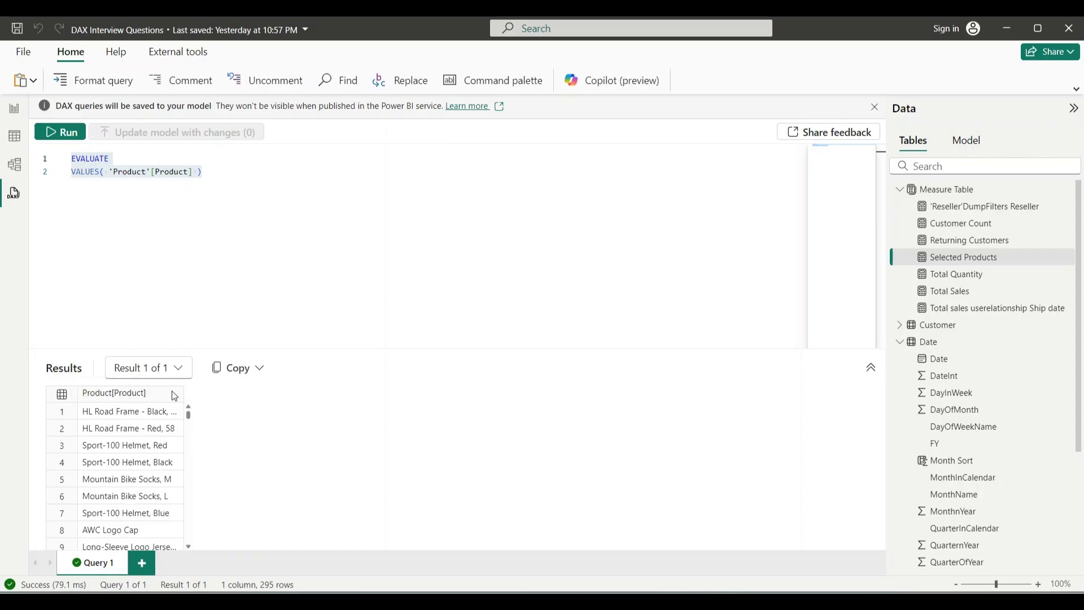
# - Reopen the Selected Products measure in the report view and clear the expression after RETURN, leaving a new line beneath it
pyautogui.click(14, 108)
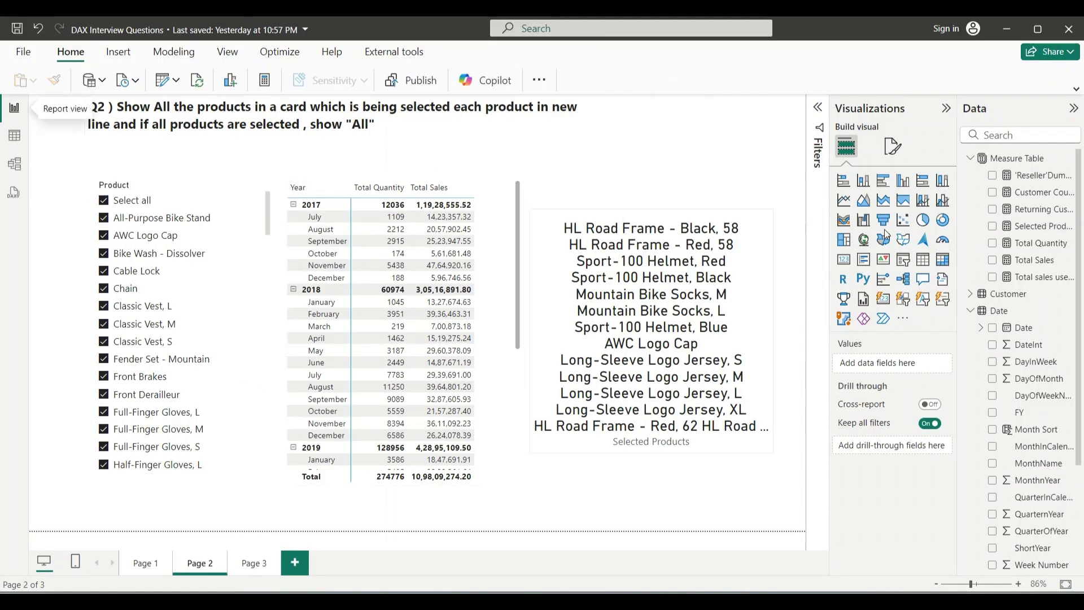
pyautogui.click(1027, 226)
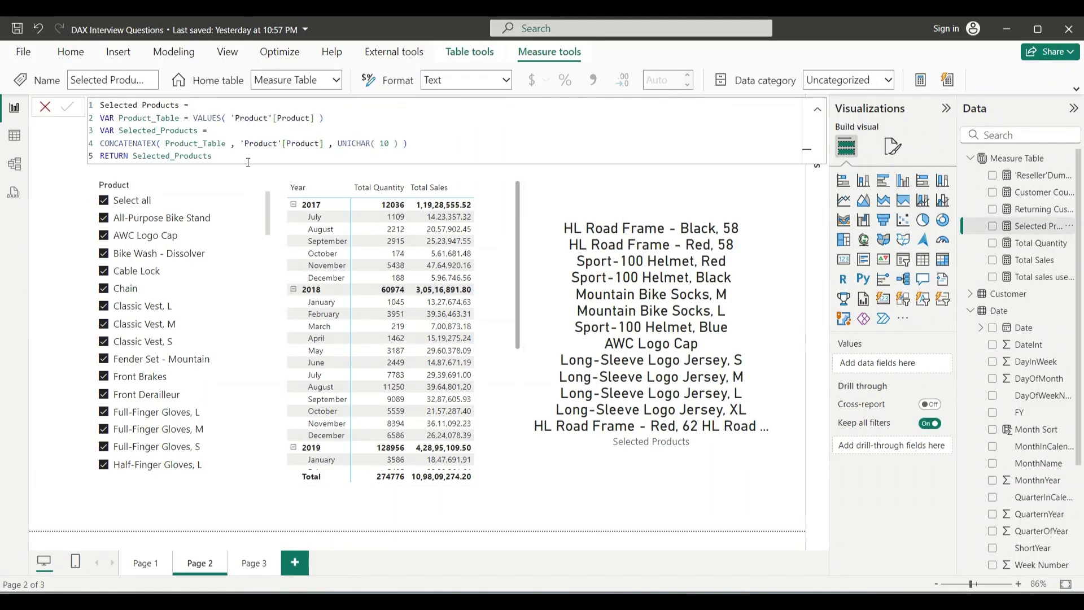
pyautogui.click(237, 151)
pyautogui.press('BackSpace')
pyautogui.press('BackSpace')
pyautogui.press('BackSpace')
pyautogui.press('BackSpace')
pyautogui.press('BackSpace')
pyautogui.press('BackSpace')
pyautogui.press('BackSpace')
pyautogui.press('BackSpace')
pyautogui.press('BackSpace')
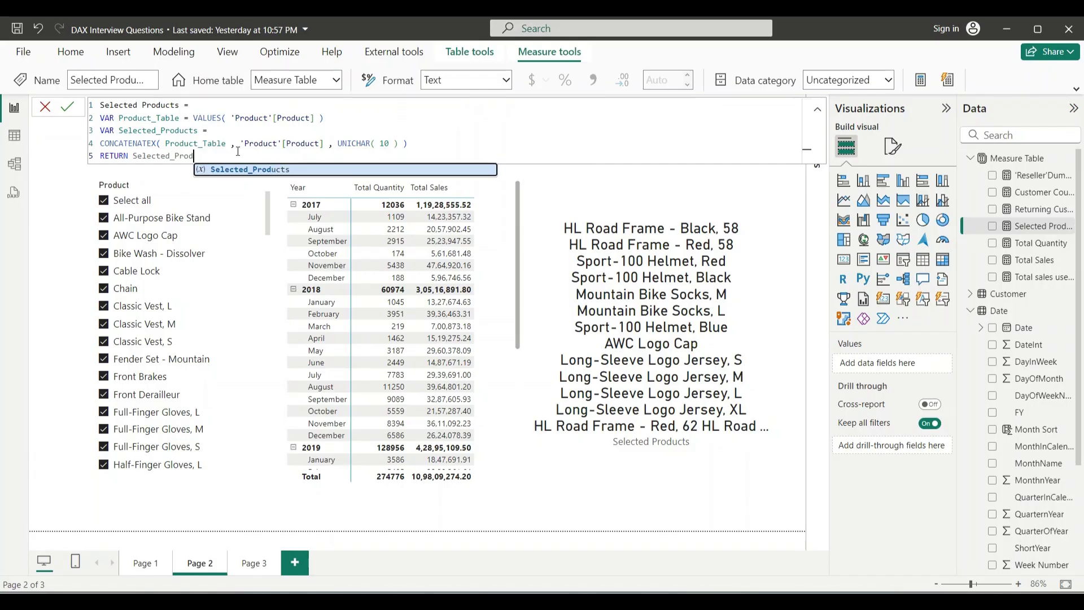
pyautogui.press('BackSpace')
pyautogui.press('BackSpace')
pyautogui.press('BackSpace')
pyautogui.press('BackSpace')
pyautogui.press('BackSpace')
pyautogui.press('BackSpace')
pyautogui.press('BackSpace')
pyautogui.press('BackSpace')
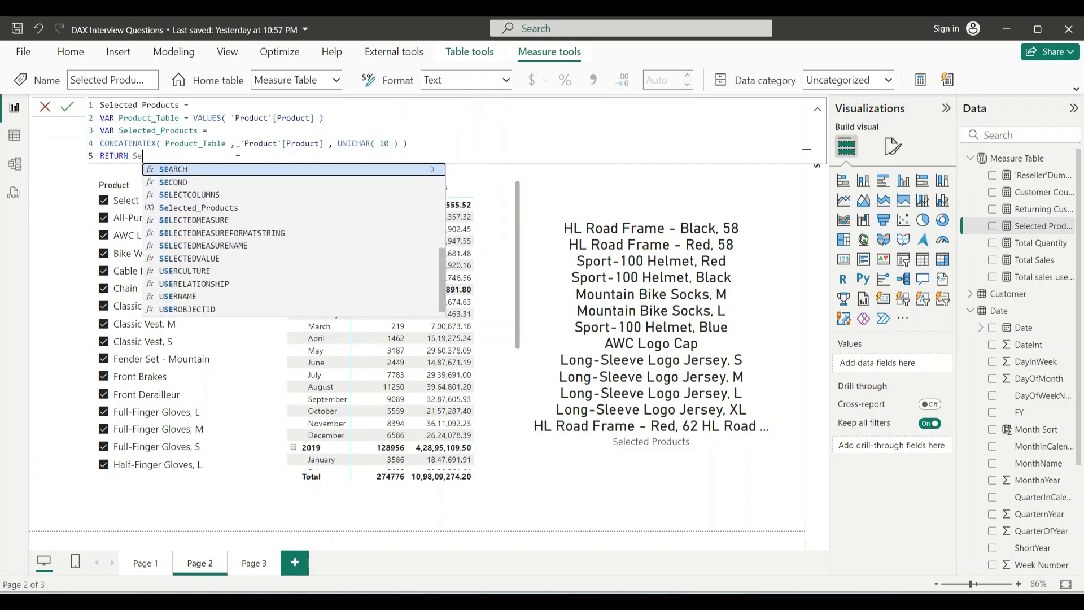
pyautogui.hotkey('shift', 'Return')
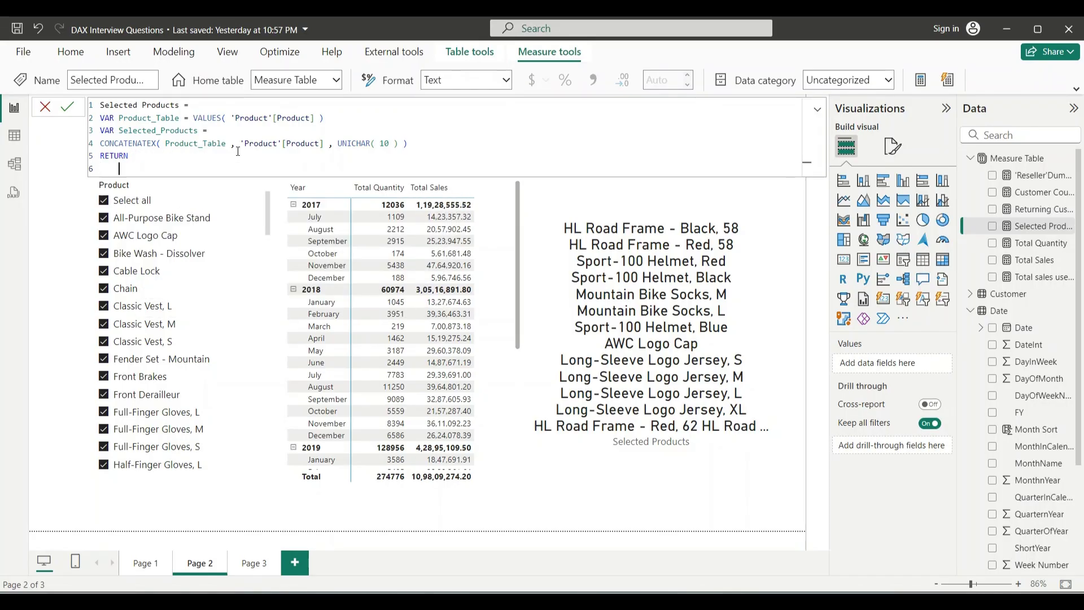
# - Start an IF in the measure's RETURN section with ISFILTERED( 'Product'[Product] ) as its first condition
pyautogui.write('IF(')
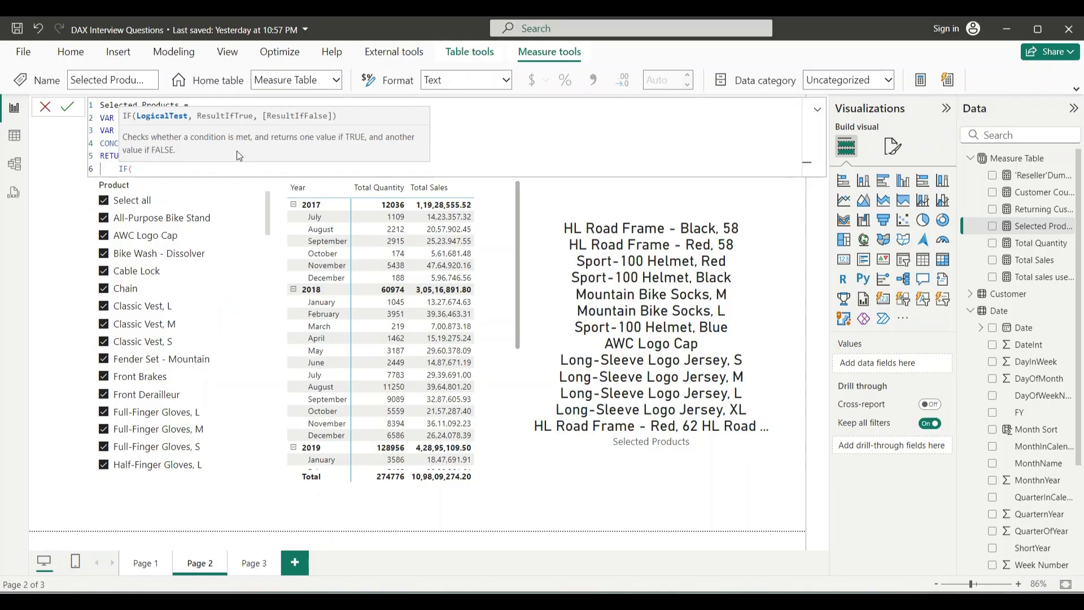
pyautogui.write(' isfi')
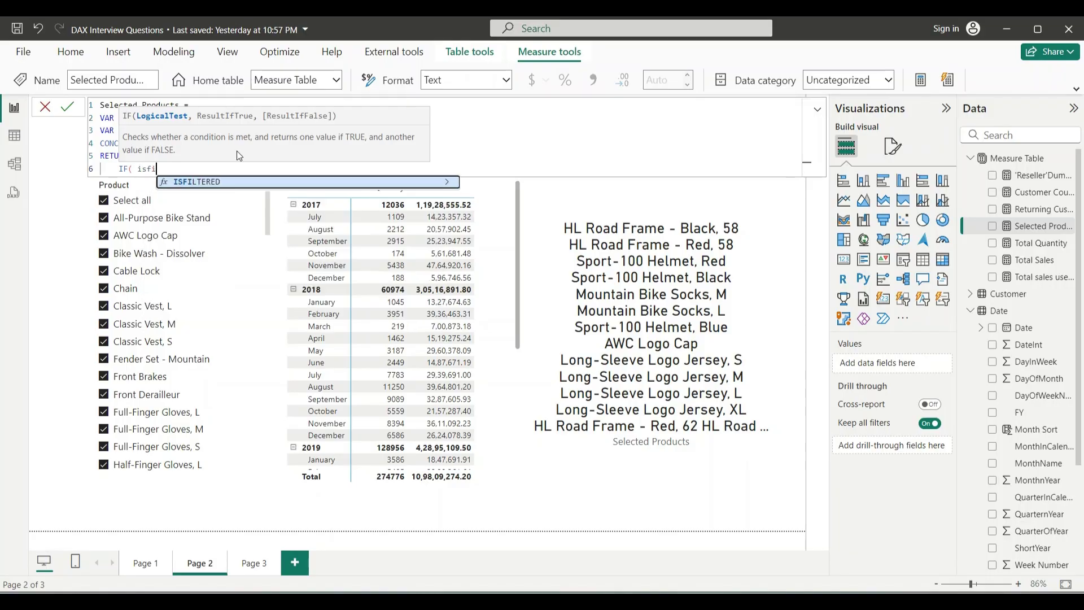
pyautogui.click(226, 181)
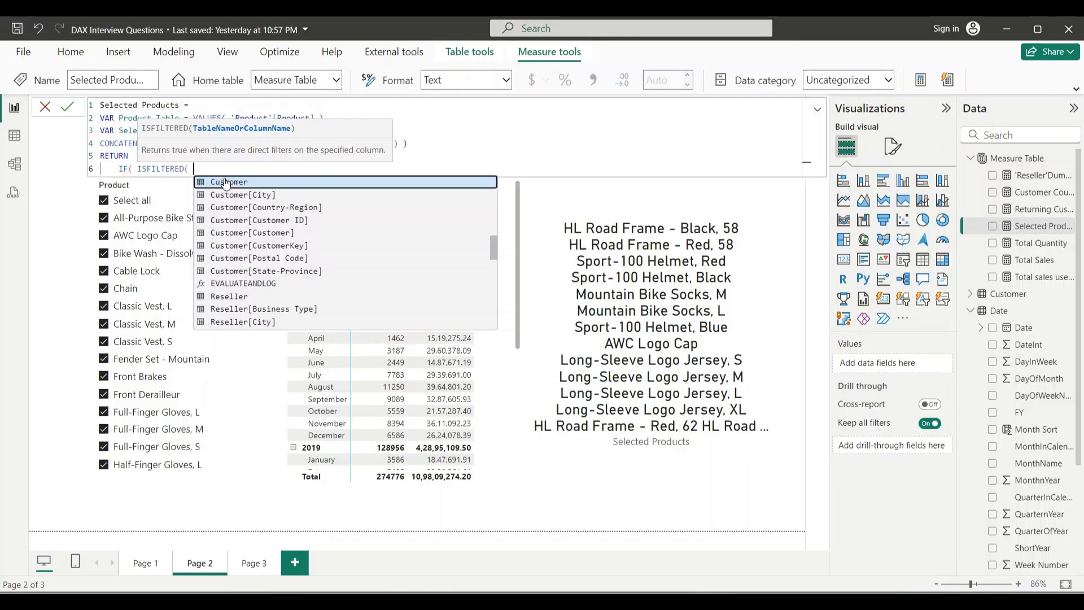
pyautogui.write('Powe')
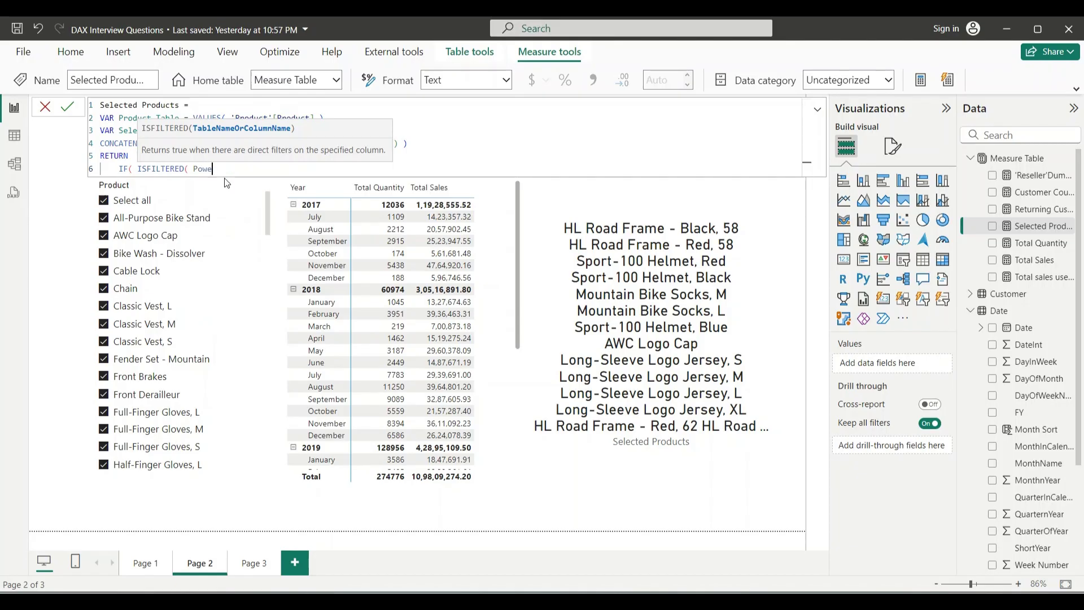
pyautogui.press('BackSpace')
pyautogui.press('BackSpace')
pyautogui.press('BackSpace')
pyautogui.write('rod')
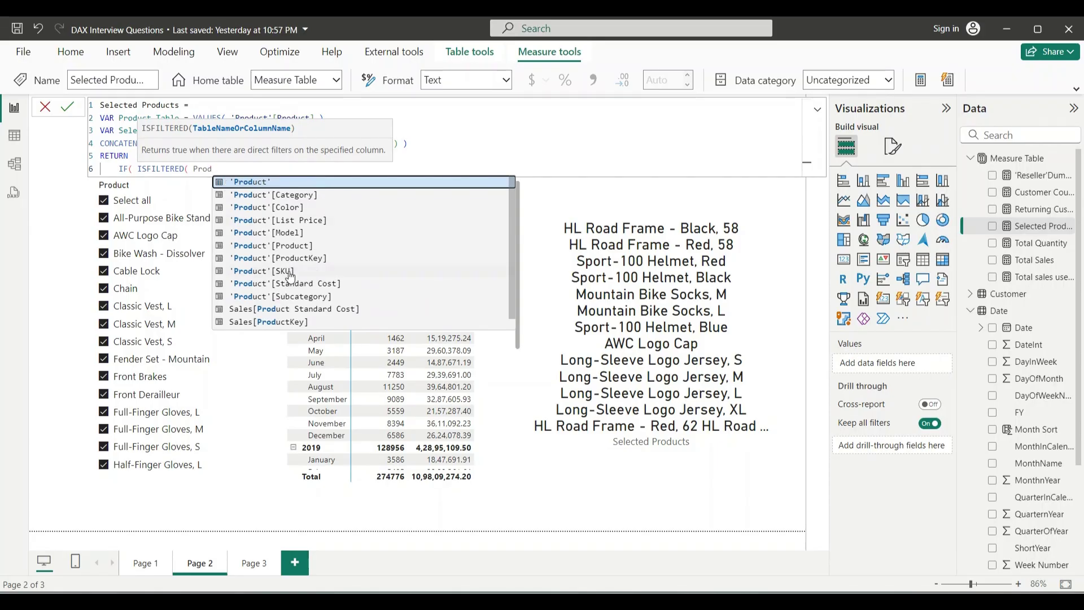
pyautogui.click(265, 247)
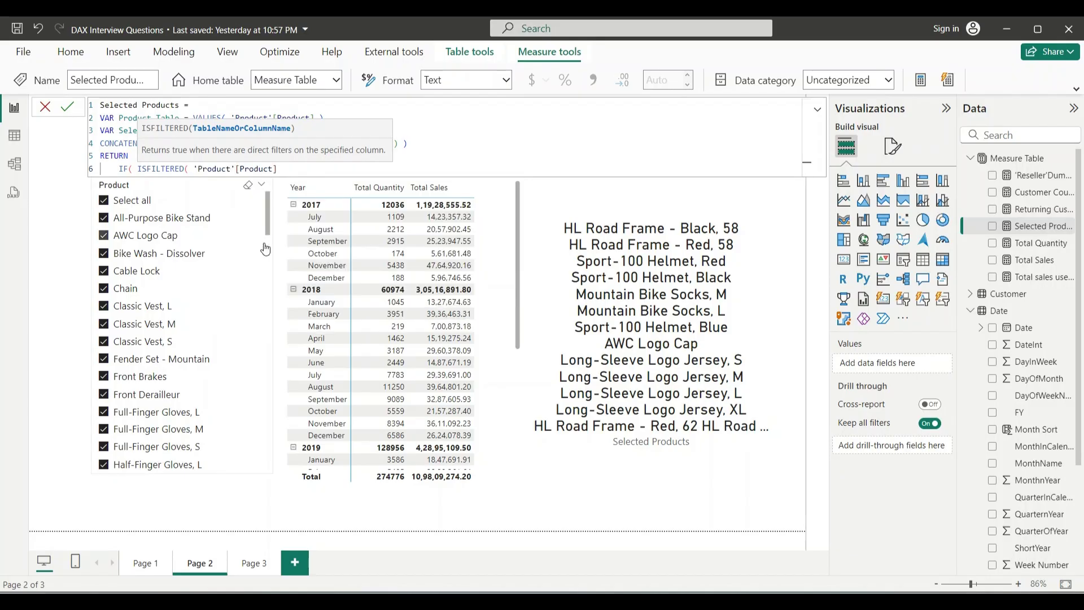
pyautogui.write(') ')
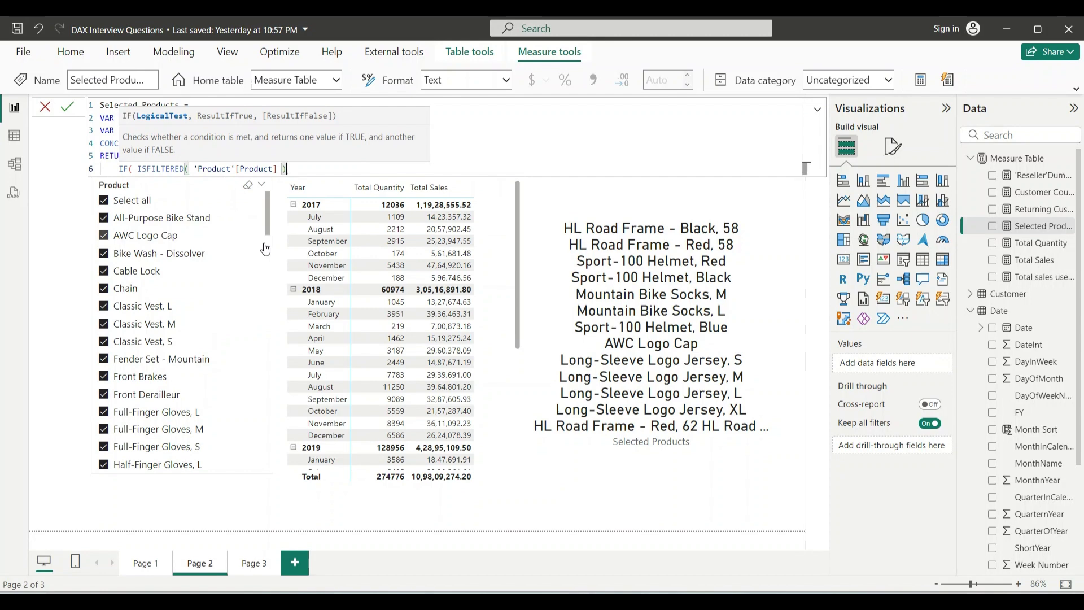
# - Extend the IF condition with && and the row count of the variable, COUNTROWS( Product_Table ), followed by a comparison operator
pyautogui.write(' &&')
pyautogui.write('coun')
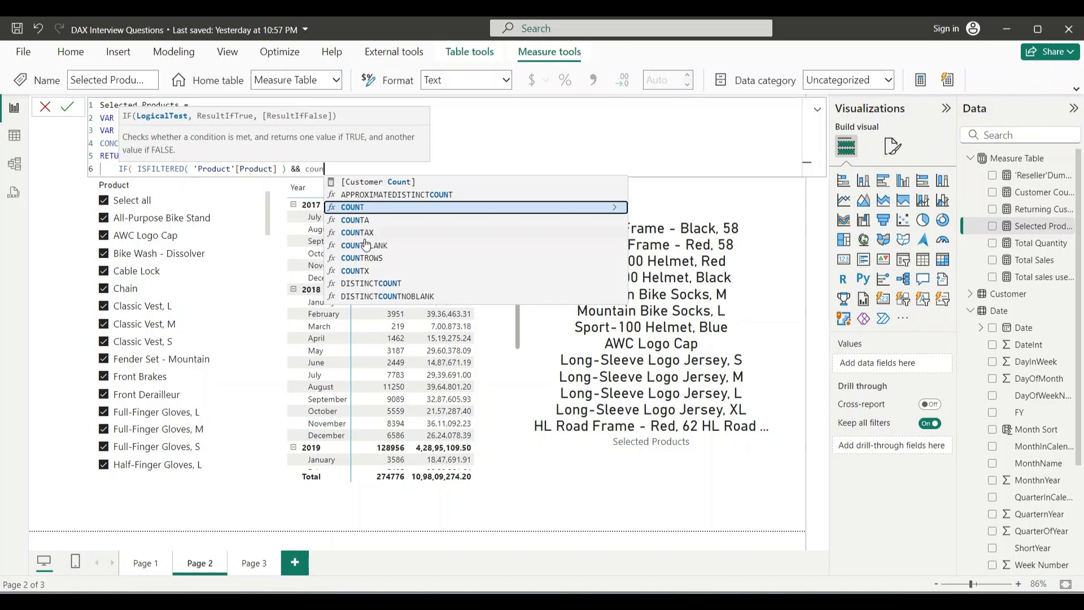
pyautogui.click(386, 260)
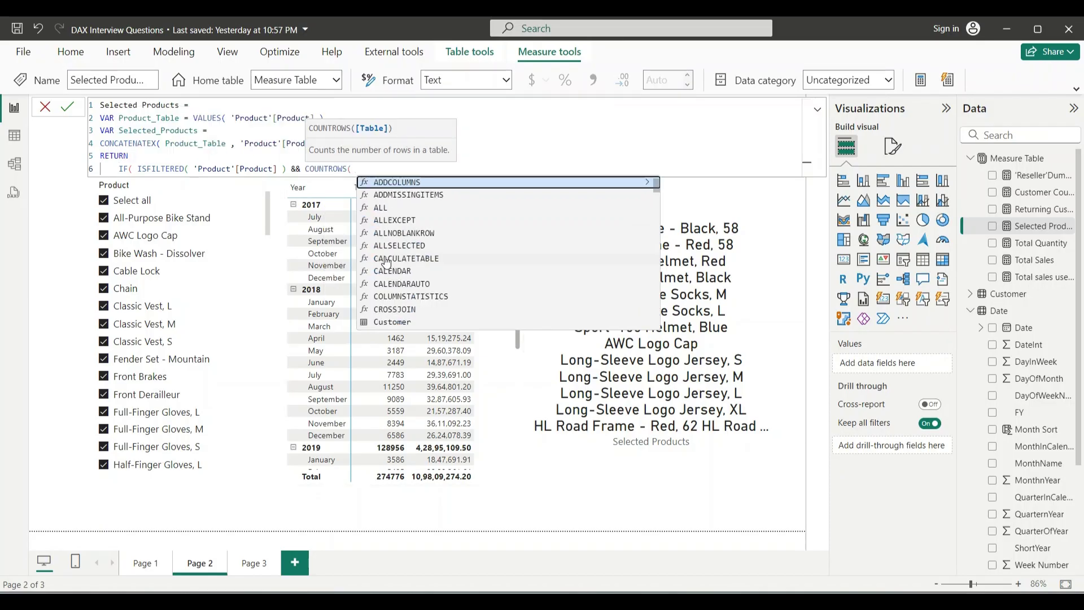
pyautogui.write('pro')
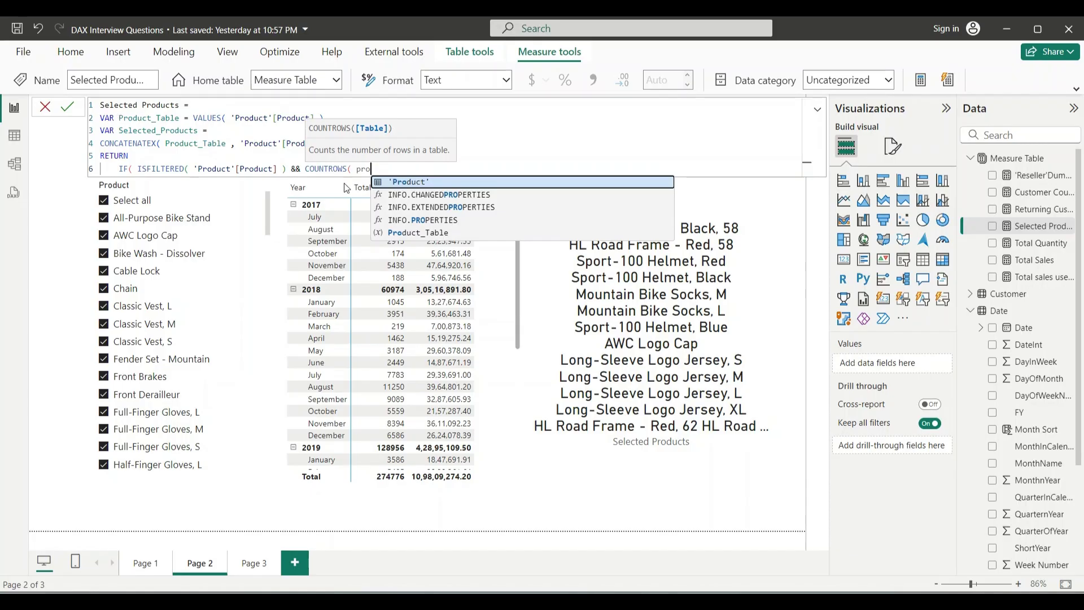
pyautogui.click(409, 236)
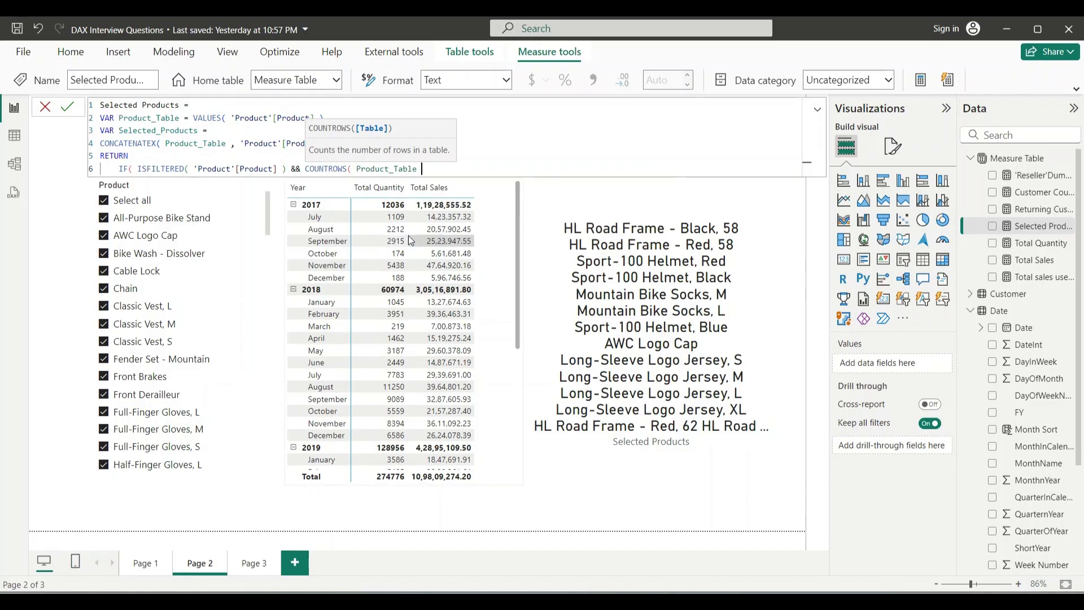
pyautogui.write(') ')
pyautogui.write('<')
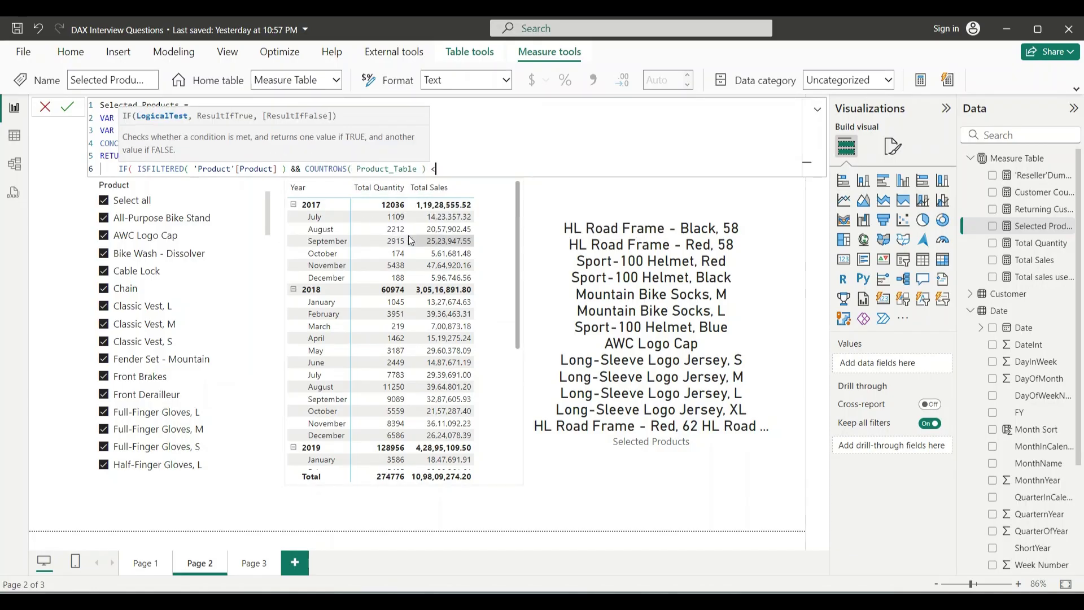
# - Complete the <> comparison against COUNTROWS( ALL( 'Product'[Product] ) ) and close the IF's logical test with a comma
pyautogui.write('> Coun')
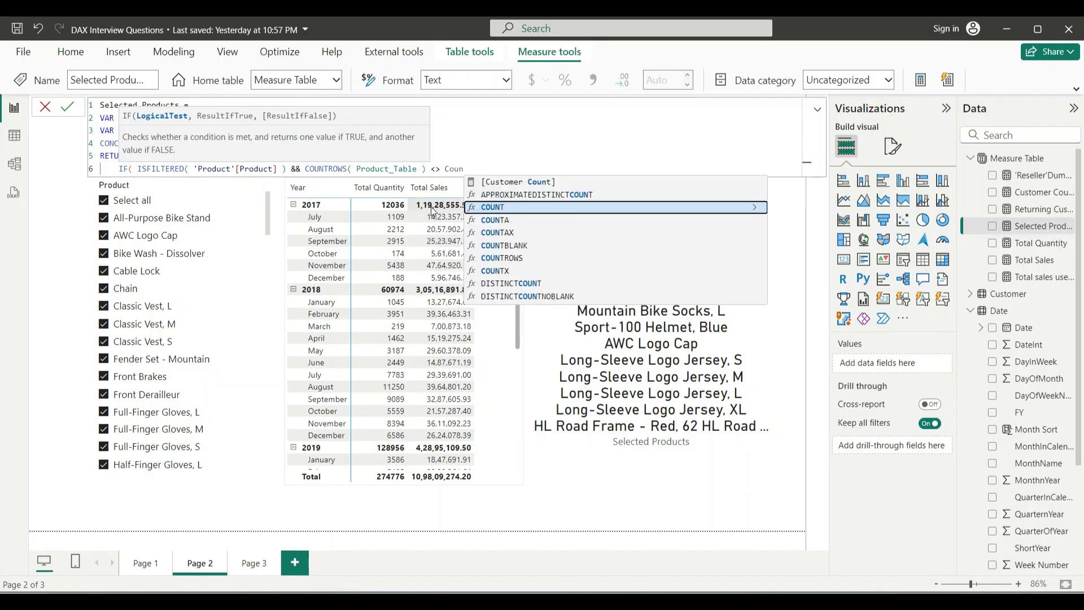
pyautogui.click(526, 258)
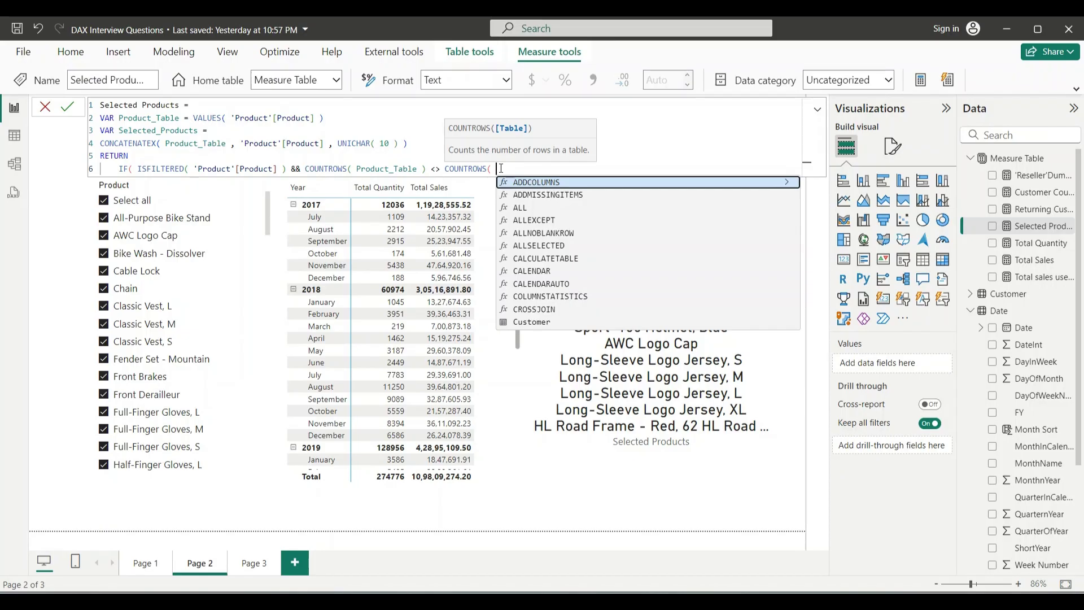
pyautogui.write('ALL( ')
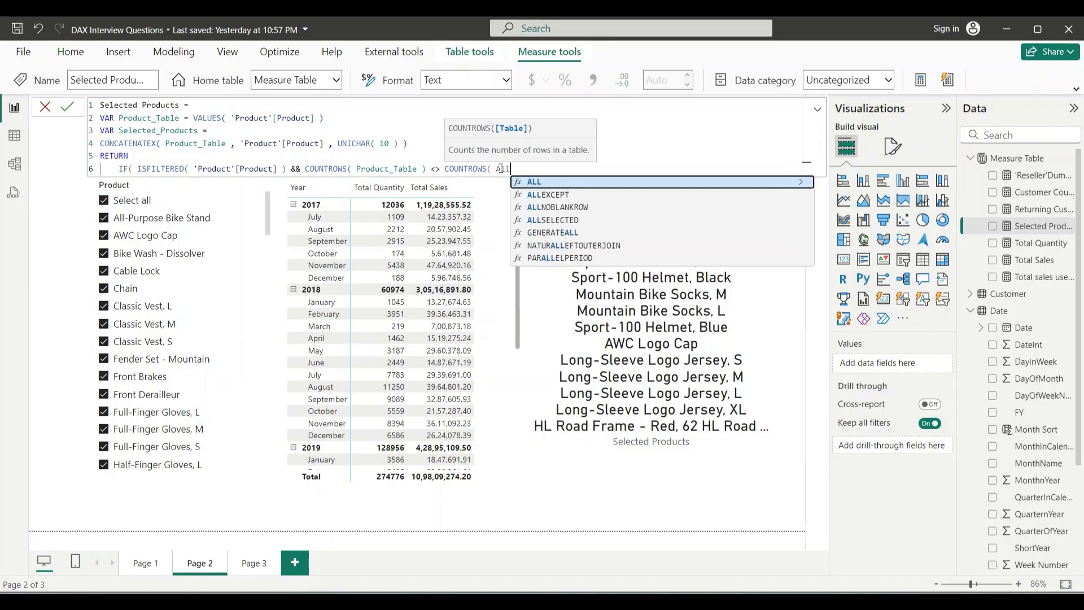
pyautogui.write('prod')
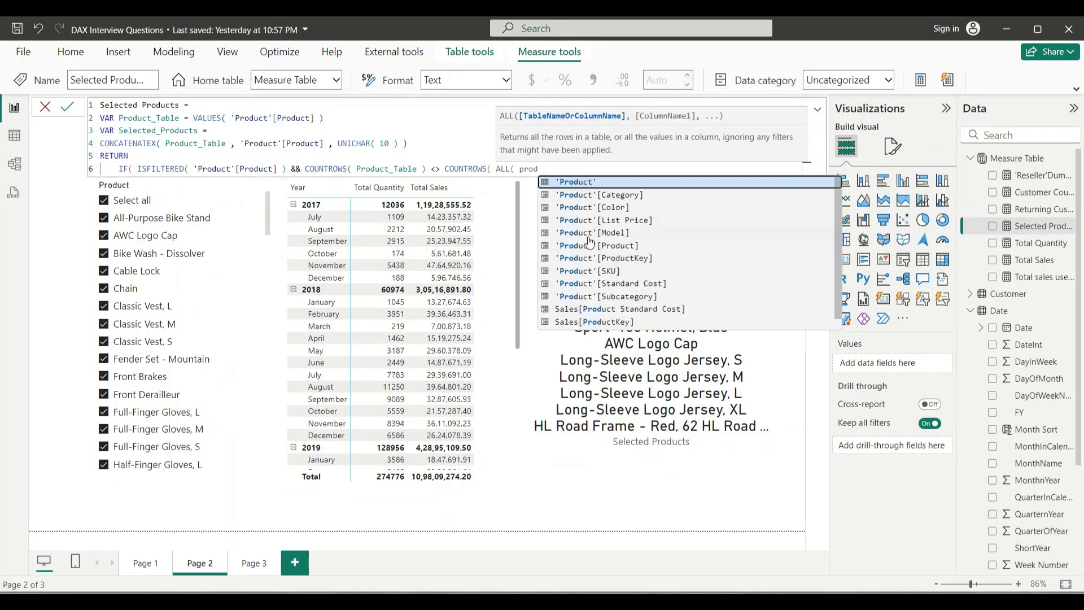
pyautogui.scroll(-1, 589, 242)
pyautogui.scroll(1, 589, 242)
pyautogui.doubleClick(618, 248)
pyautogui.write(') ')
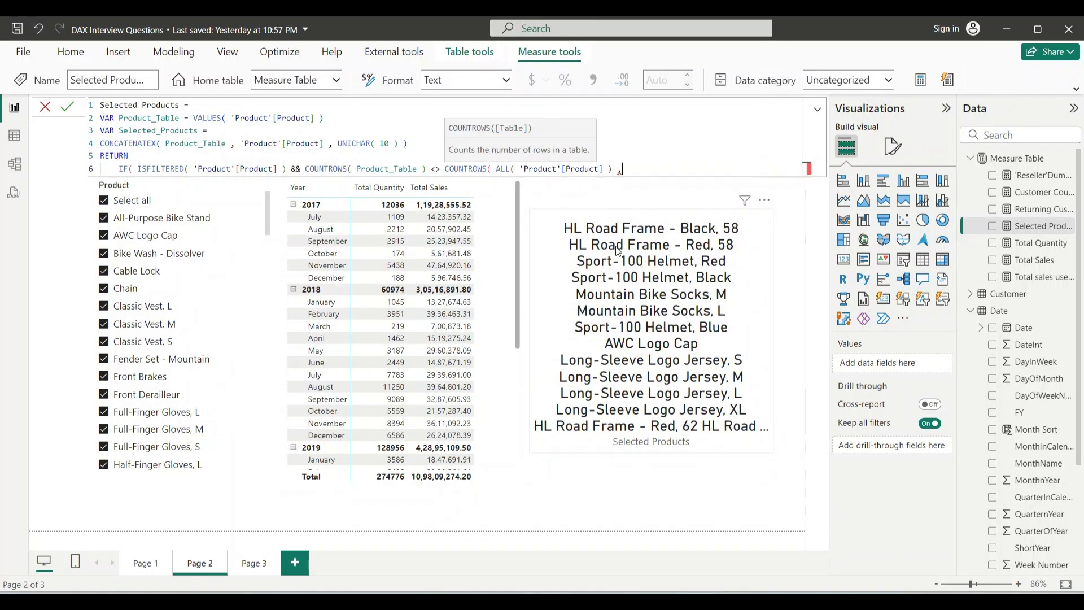
pyautogui.write(',')
pyautogui.press('BackSpace')
pyautogui.press('BackSpace')
pyautogui.write(') ,')
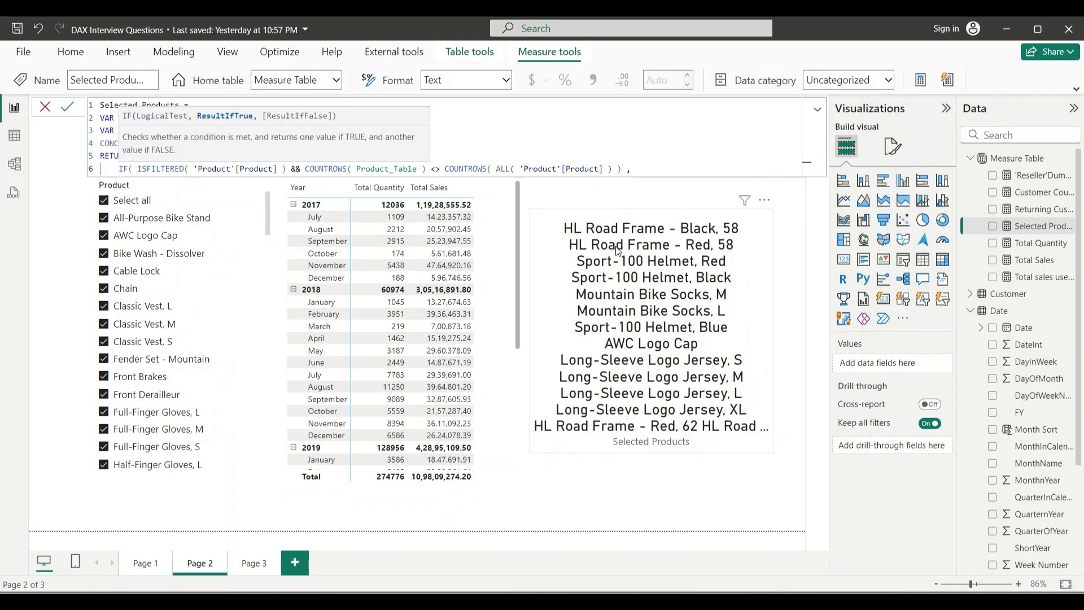
pyautogui.hotkey('shift', 'Return')
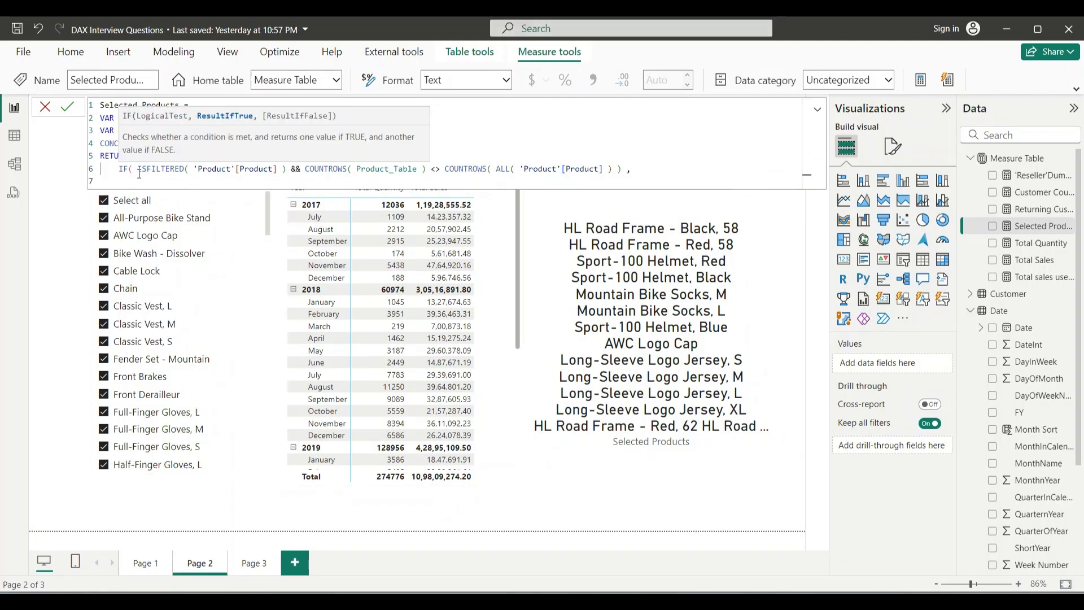
# - Make the IF return Selected_Products when true and "All" otherwise, and commit the measure
pyautogui.moveTo(140, 173); pyautogui.dragTo(621, 170)
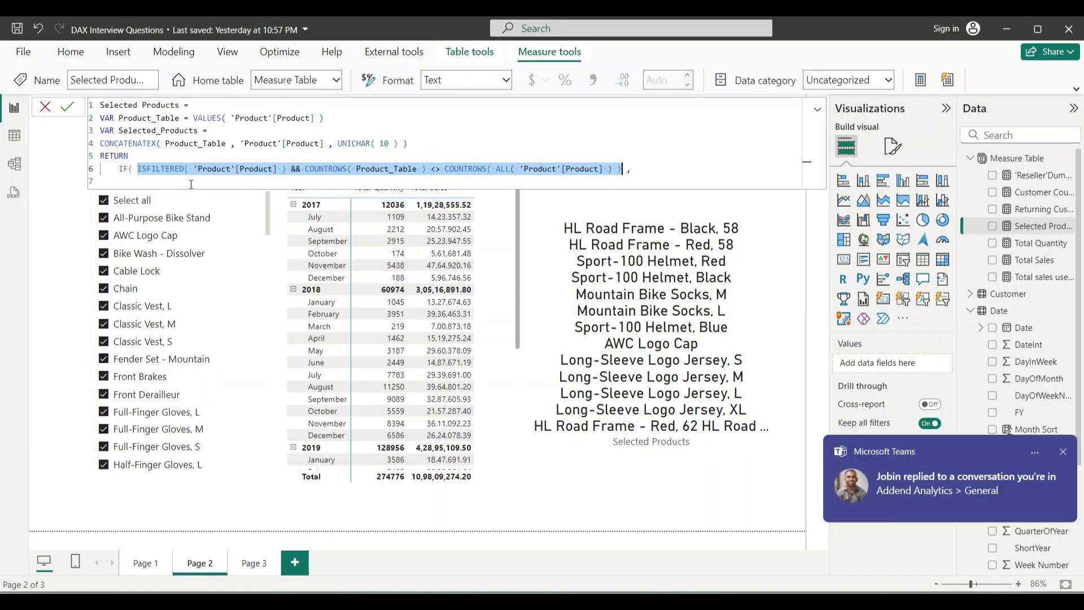
pyautogui.click(638, 173)
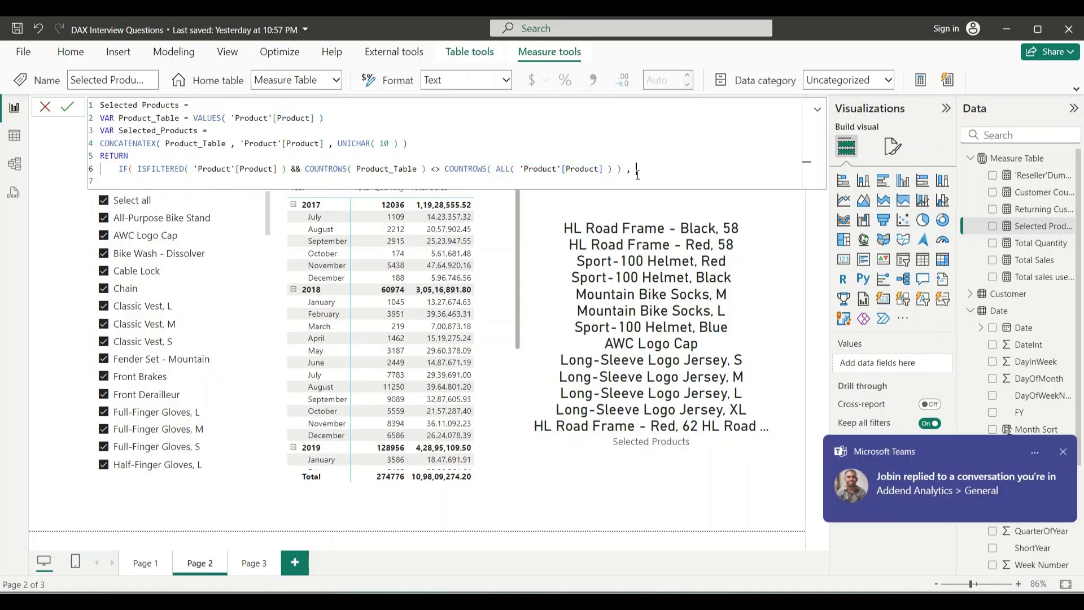
pyautogui.press('Return')
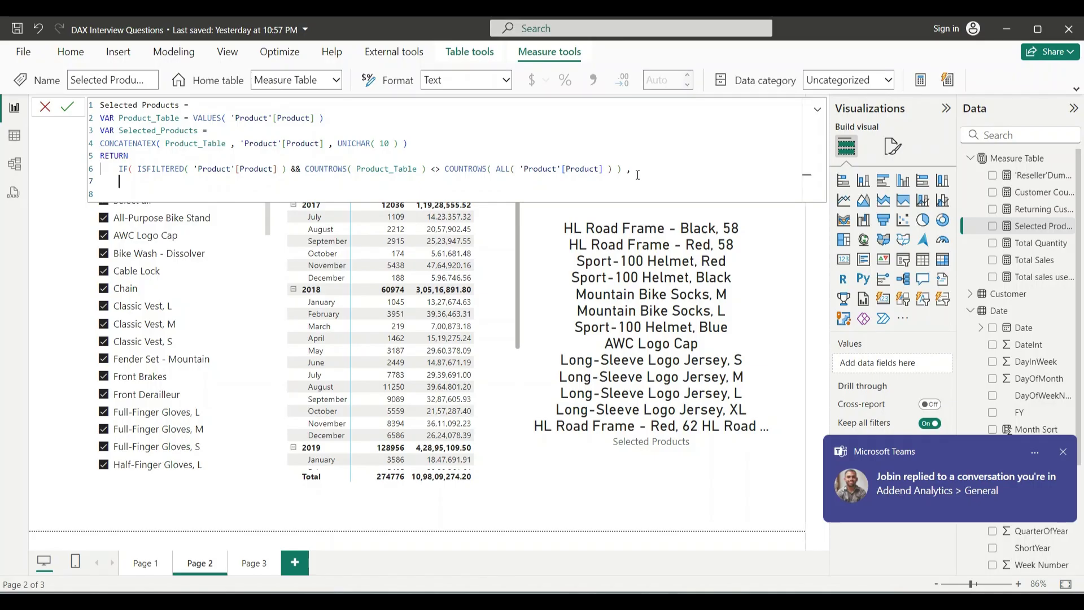
pyautogui.write('sel')
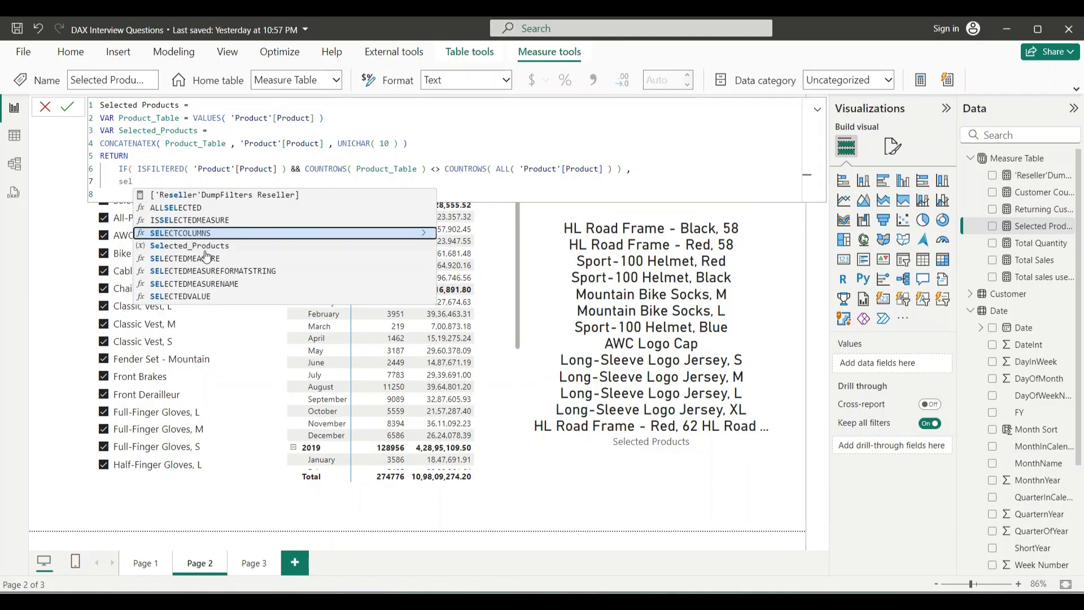
pyautogui.click(215, 251)
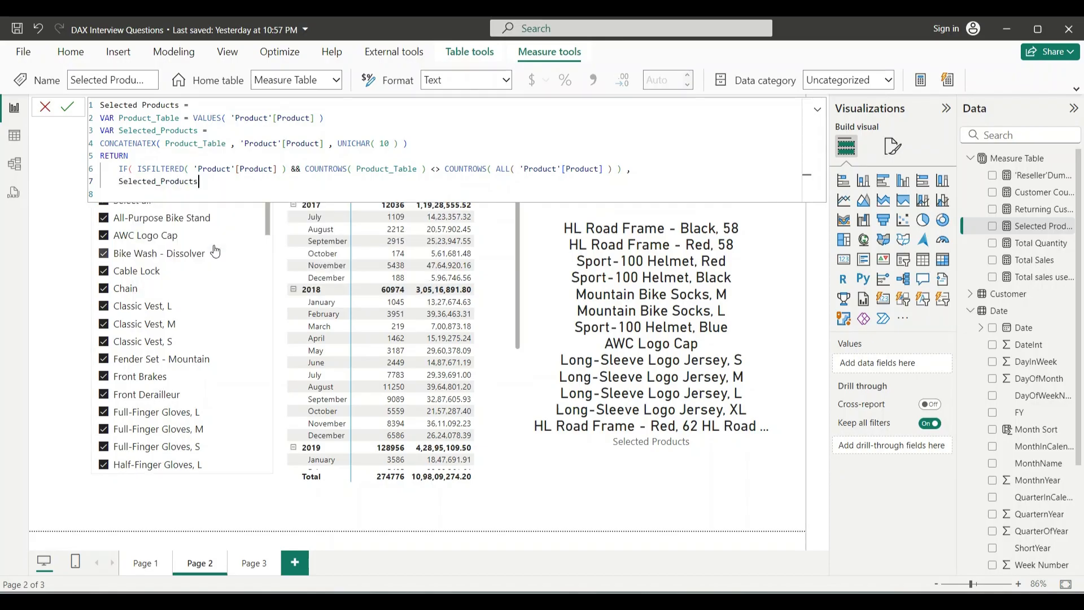
pyautogui.write(',')
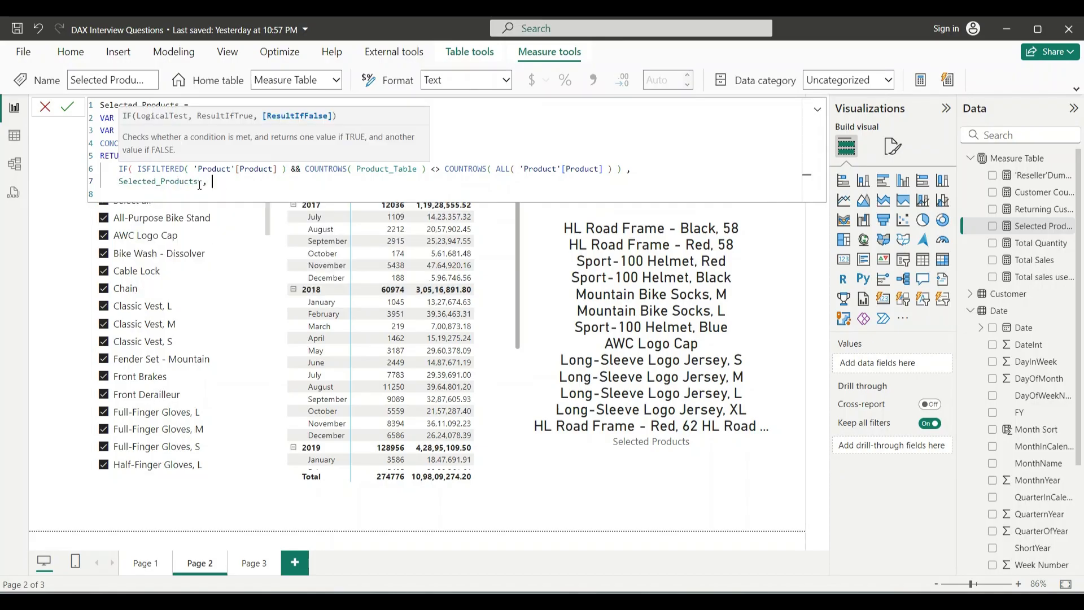
pyautogui.write(' "All" )')
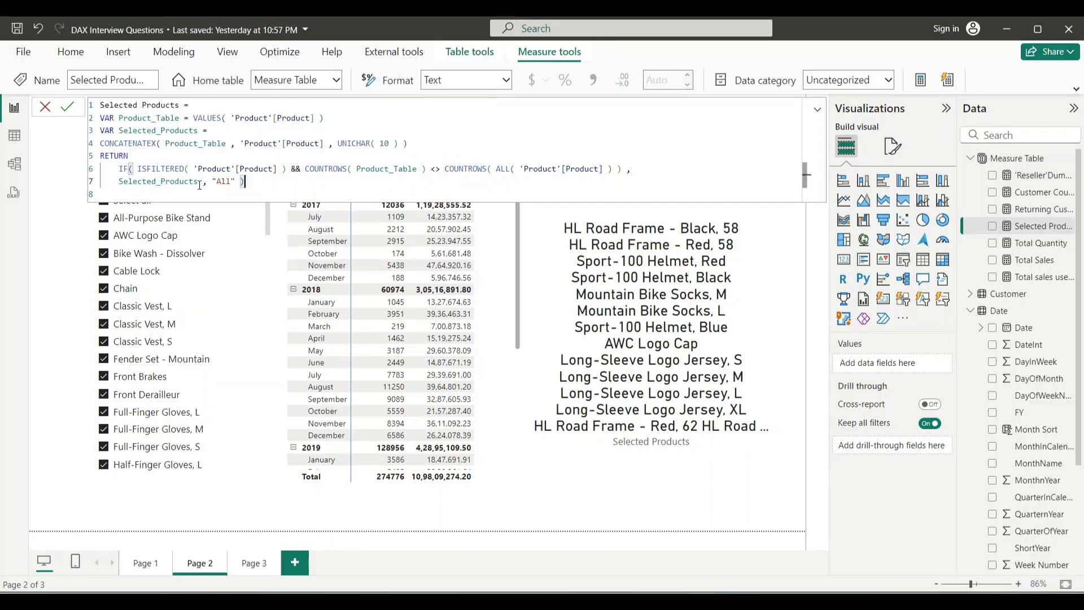
pyautogui.press('Return')
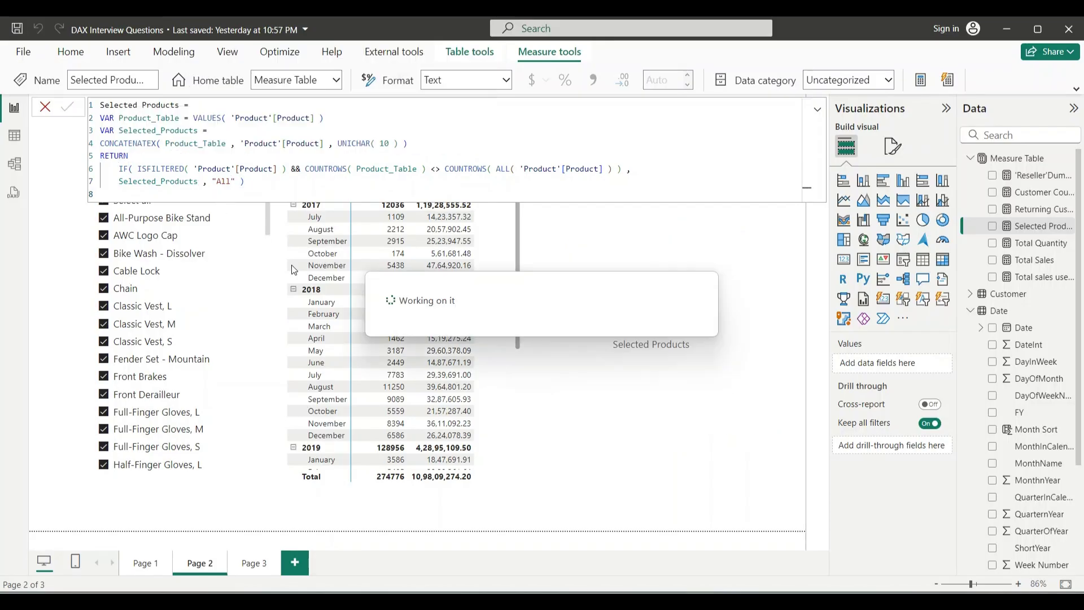
# - Test the card by filtering the Product slicer to All-Purpose Bike Stand, AWC Logo Cap, Bike Wash - Dissolver and Cable Lock
pyautogui.click(676, 365)
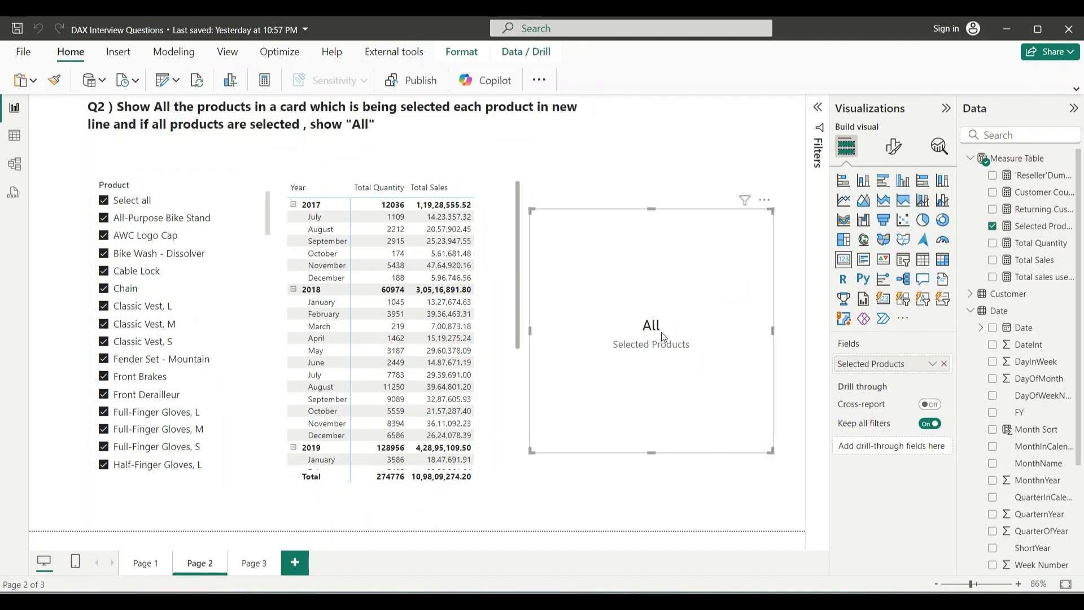
pyautogui.click(129, 201)
pyautogui.click(143, 219)
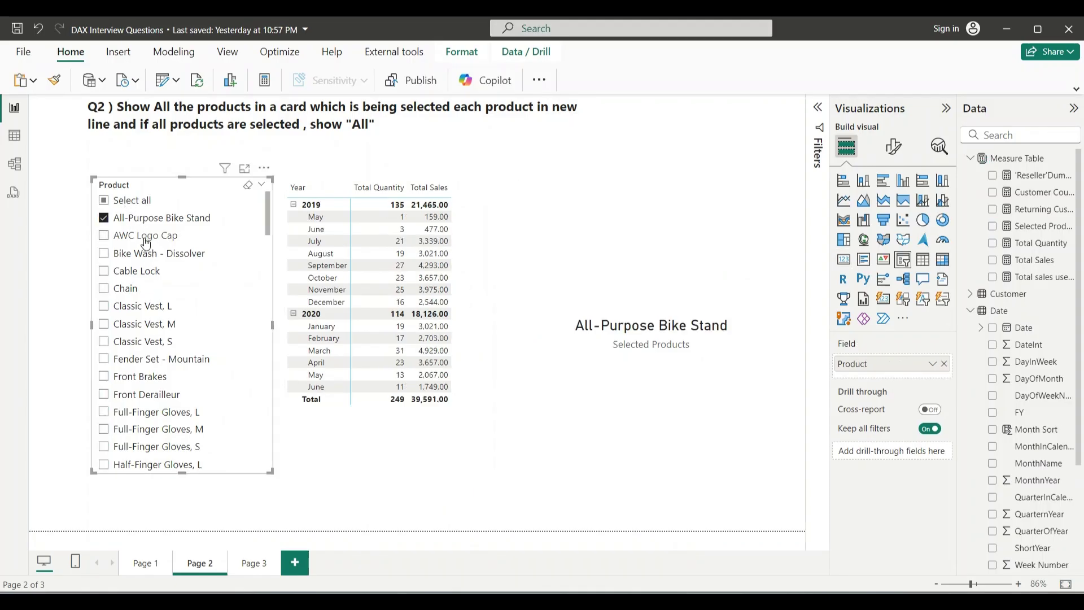
pyautogui.click(144, 236)
pyautogui.click(145, 253)
pyautogui.click(141, 271)
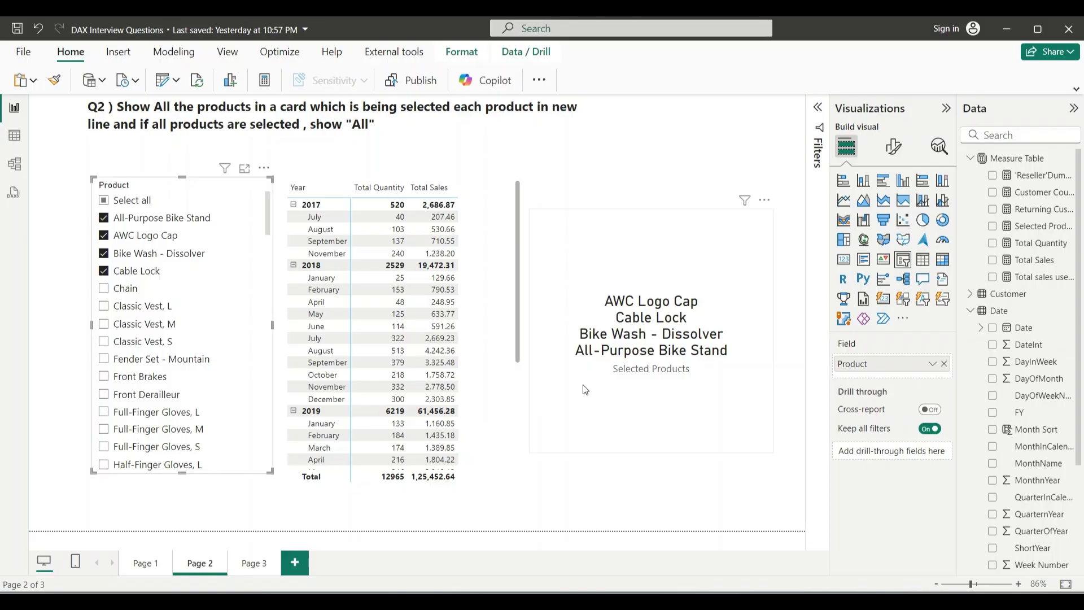
# - Reopen the Selected Products measure and review its IF logic: the ISFILTERED test, the COUNTROWS comparison and the Selected_Products result
pyautogui.click(670, 379)
pyautogui.click(1037, 226)
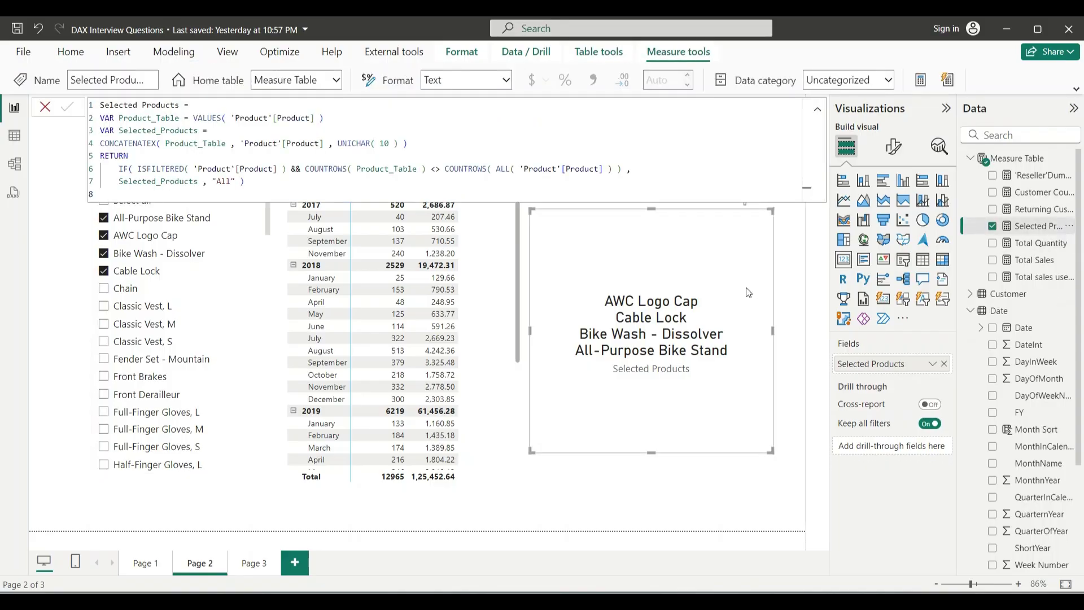
pyautogui.click(151, 192)
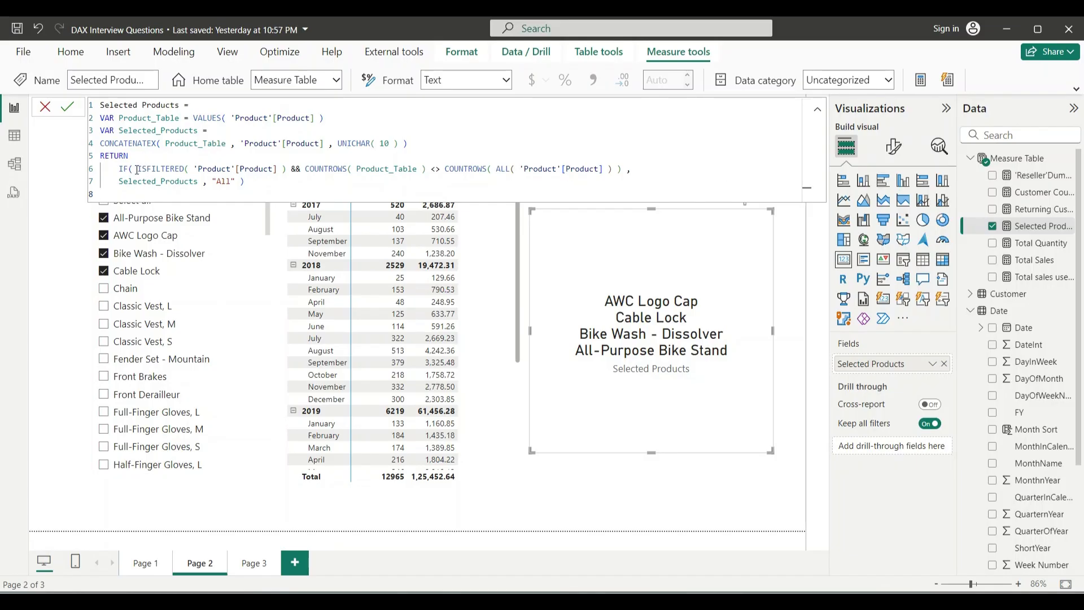
pyautogui.moveTo(137, 169); pyautogui.dragTo(285, 168)
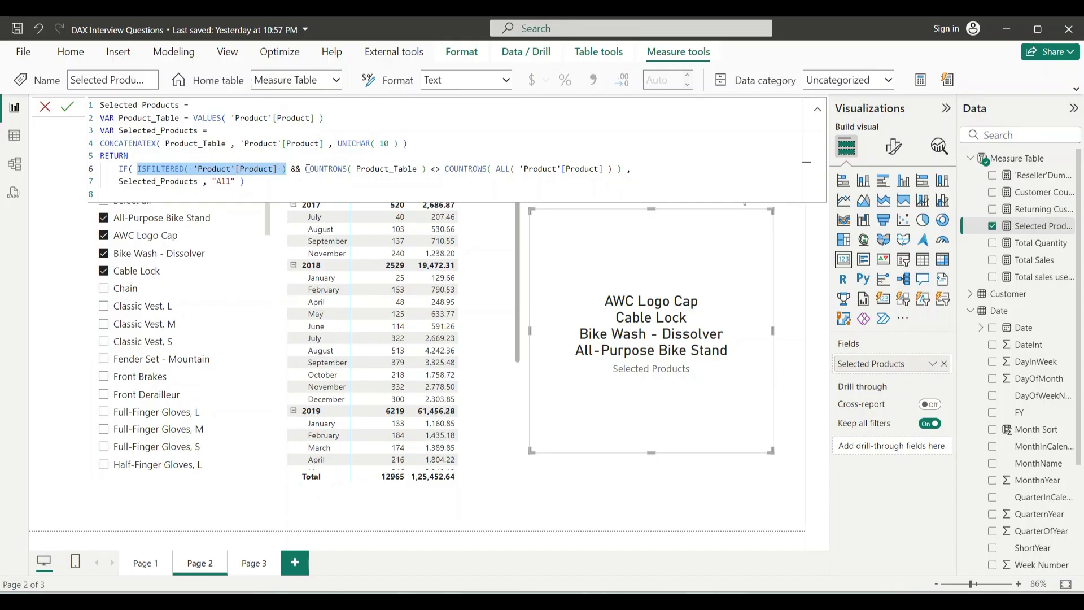
pyautogui.moveTo(307, 169); pyautogui.dragTo(611, 169)
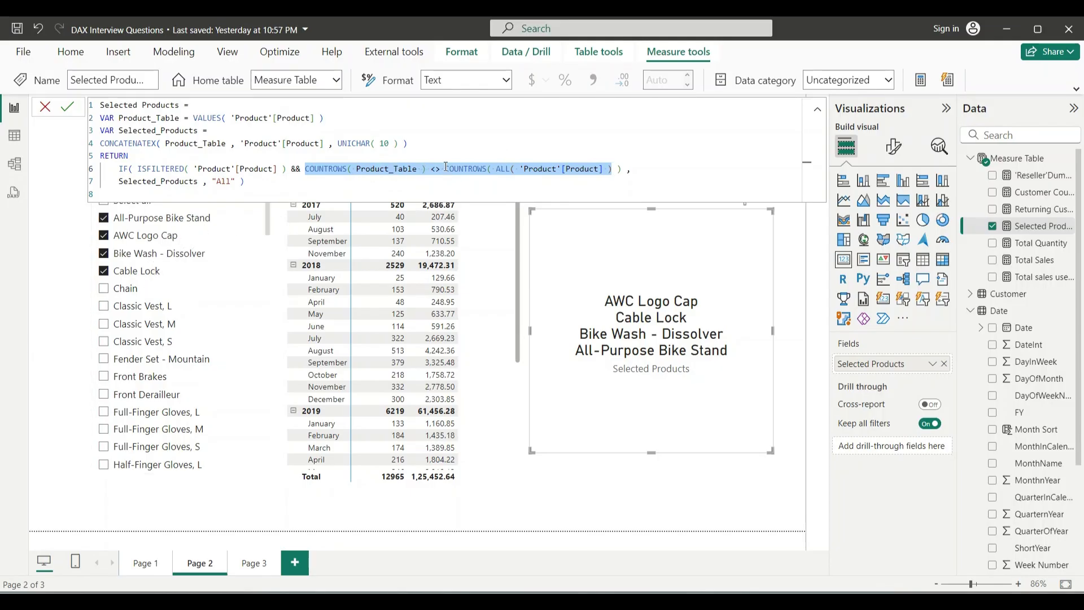
pyautogui.moveTo(445, 169); pyautogui.dragTo(609, 168)
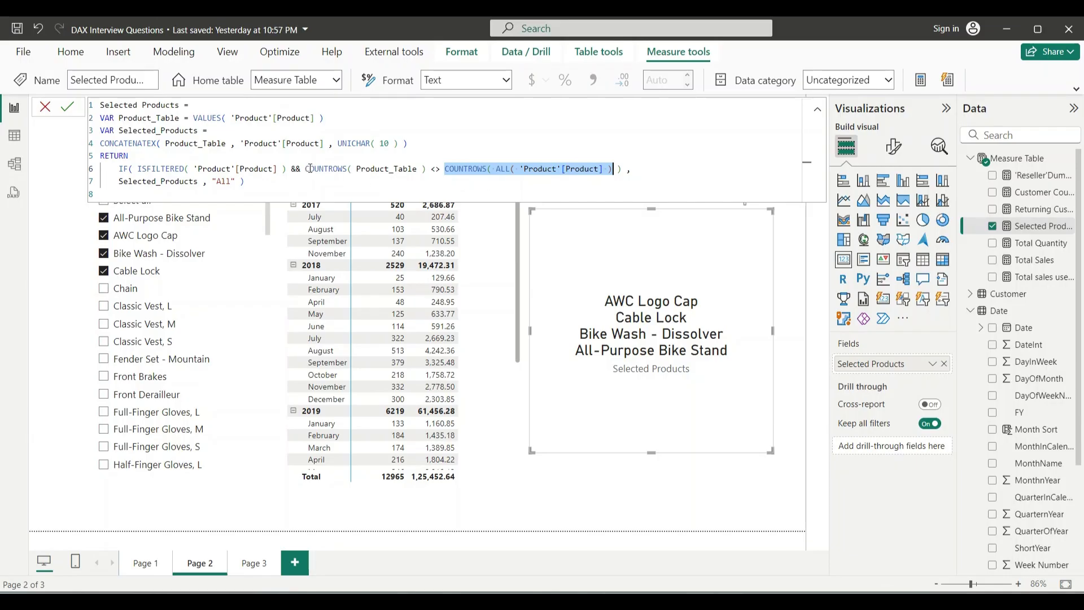
pyautogui.moveTo(306, 168); pyautogui.dragTo(604, 168)
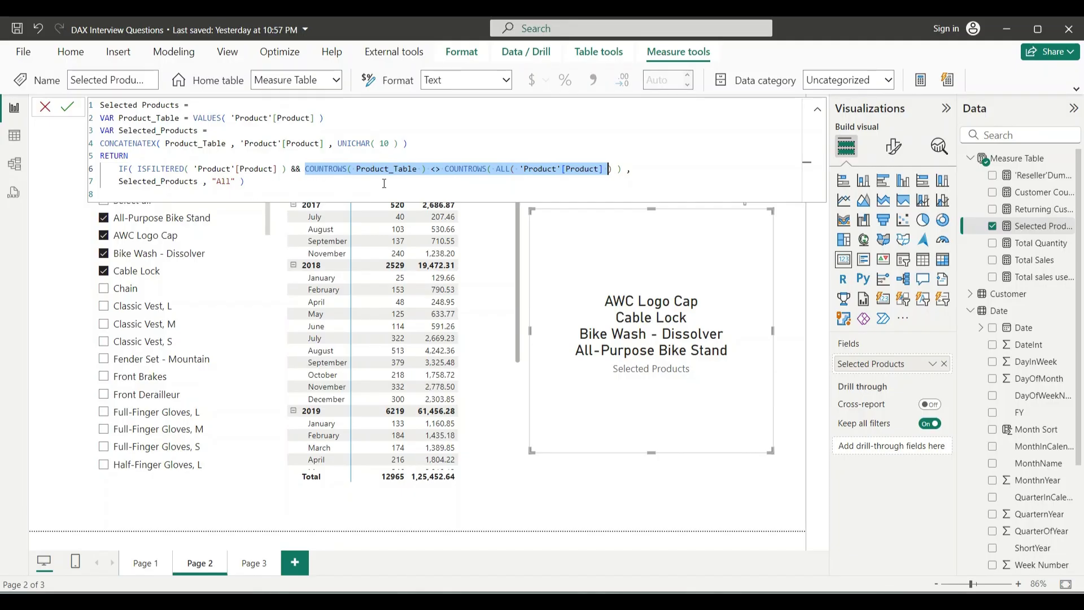
pyautogui.moveTo(198, 181); pyautogui.dragTo(116, 184)
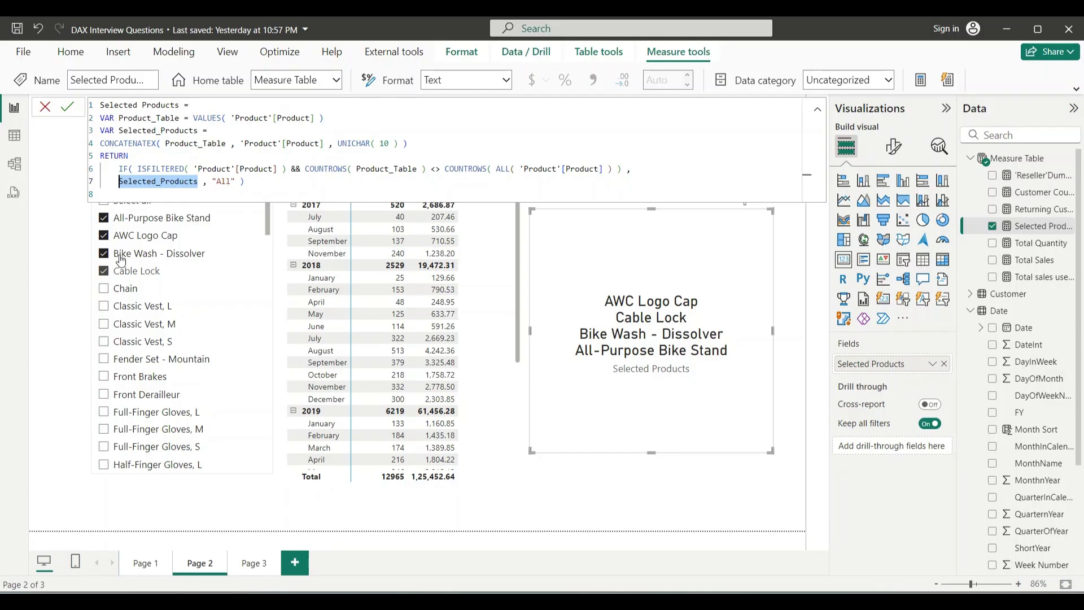
# - Select all products in the Product slicer to test the card, and review the measure's conditions and its "All" result
pyautogui.click(133, 207)
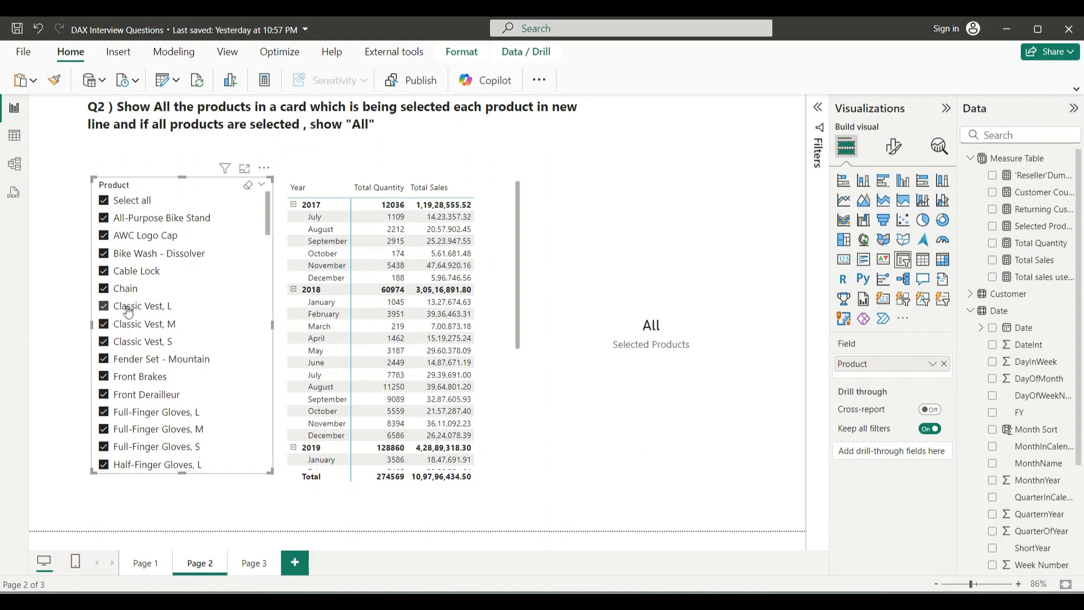
pyautogui.click(1029, 226)
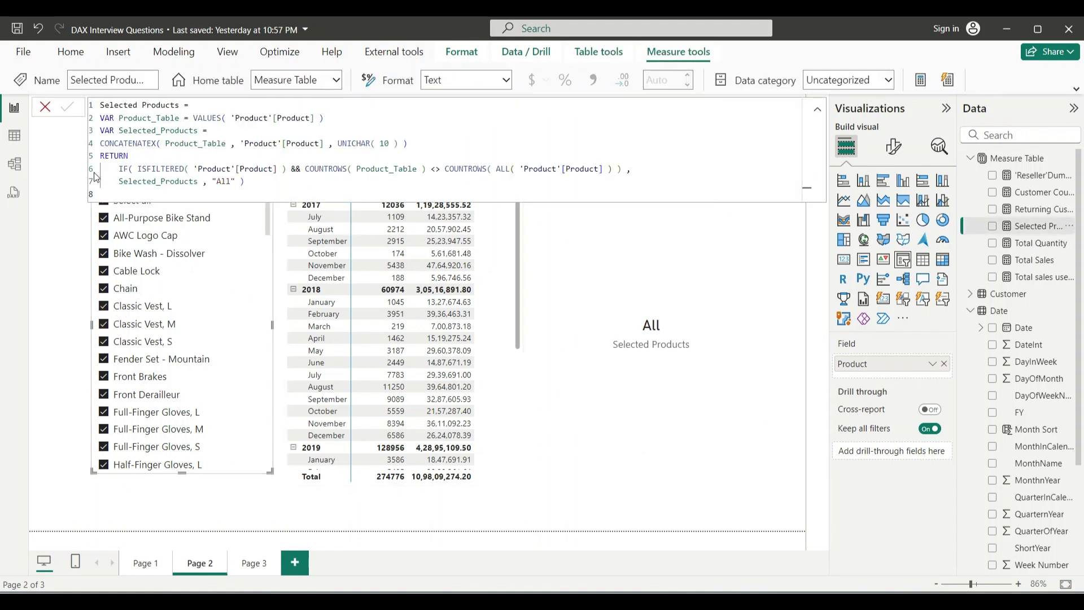
pyautogui.moveTo(137, 168); pyautogui.dragTo(286, 171)
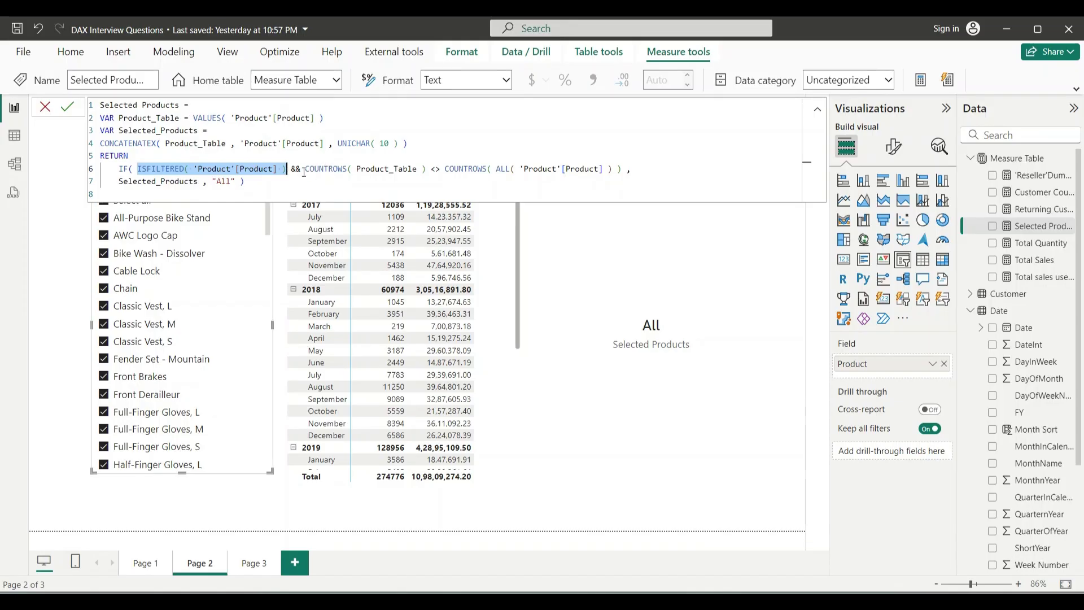
pyautogui.moveTo(303, 169); pyautogui.dragTo(621, 170)
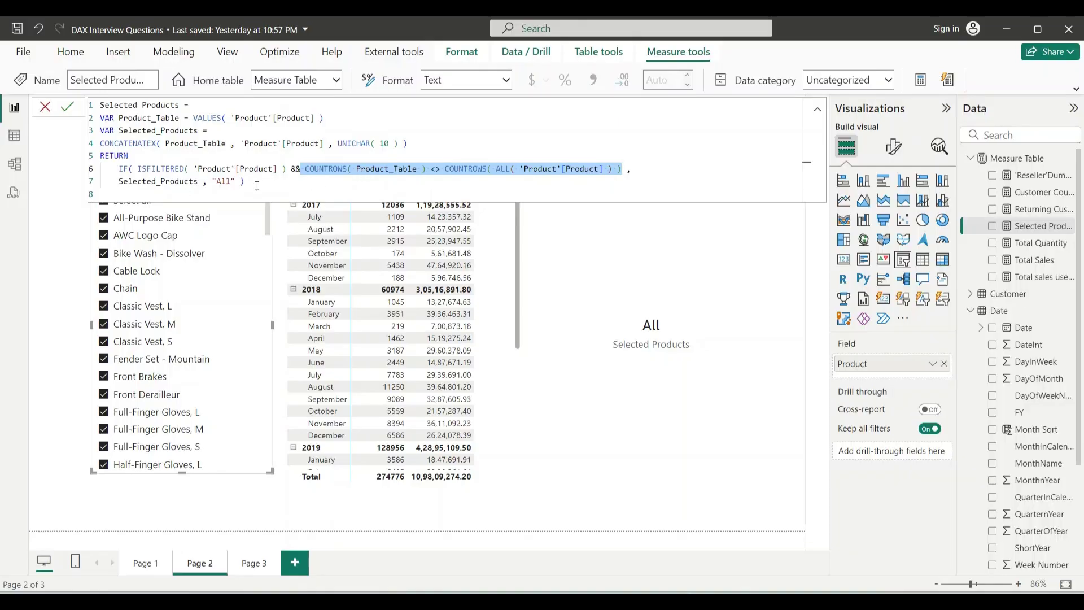
pyautogui.click(215, 180)
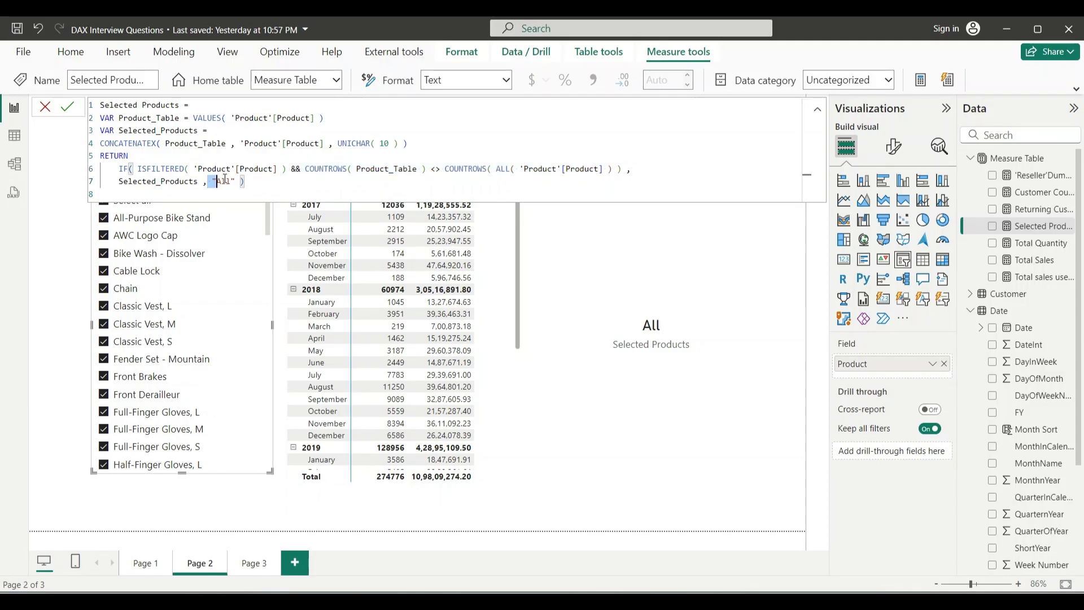
pyautogui.click(268, 191)
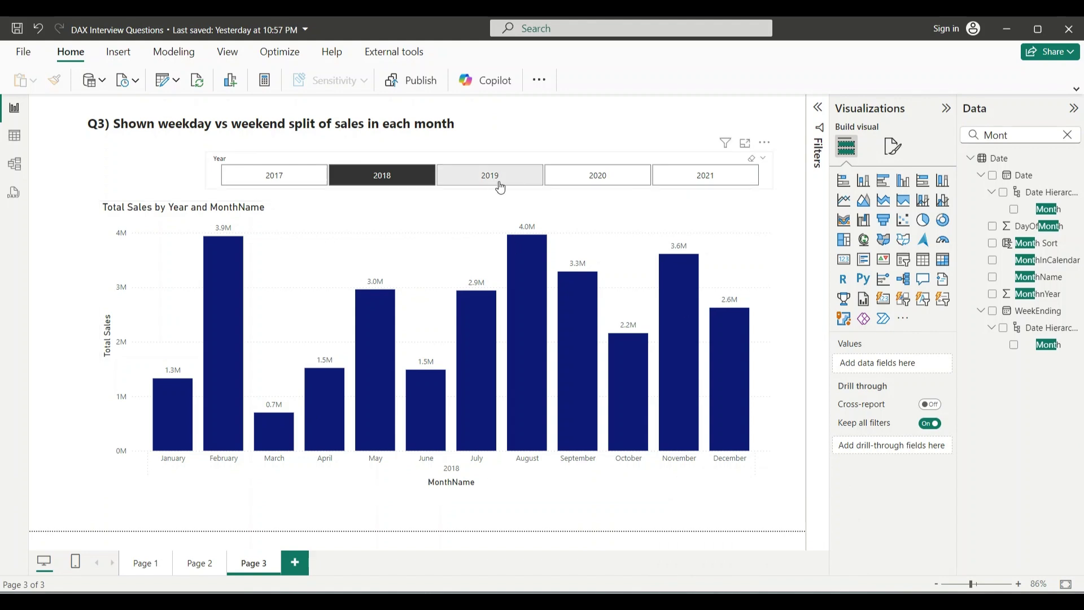
# - Examine the 2018 monthly Total Sales column chart on Page 3, including the February bar's details
pyautogui.click(438, 188)
pyautogui.click(47, 285)
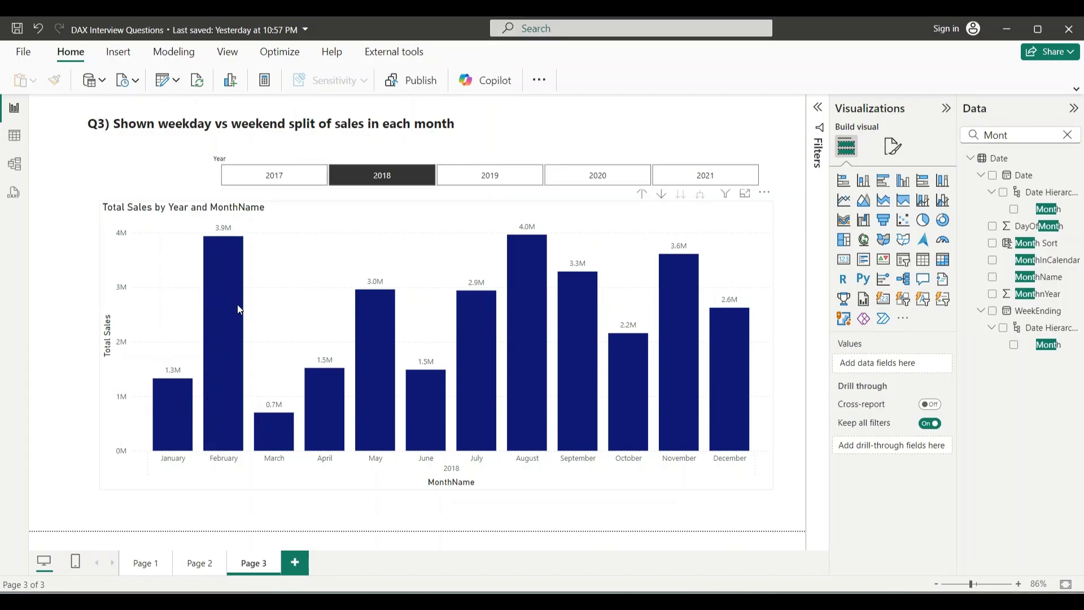
pyautogui.moveTo(212, 253)
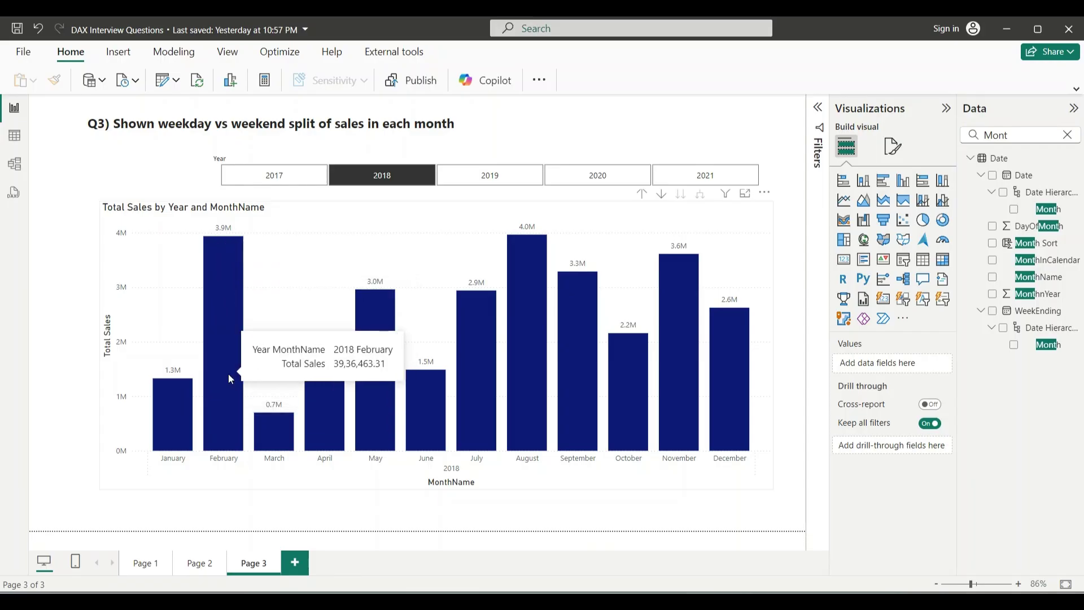
pyautogui.moveTo(165, 443)
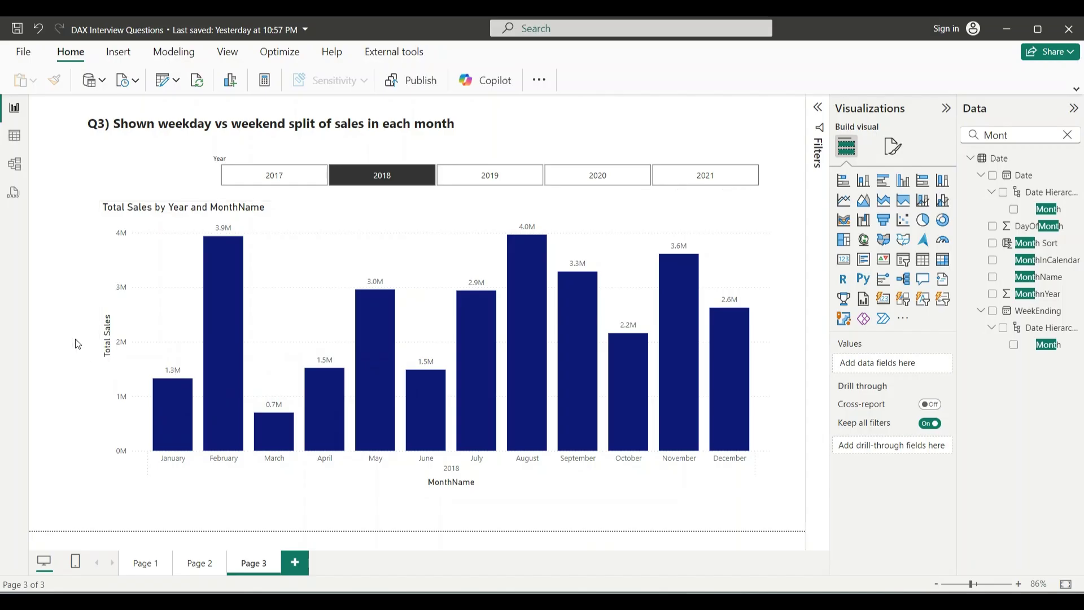
# - Clear the field search and examine the Date table's columns in Table view, including the Date column
pyautogui.click(1067, 135)
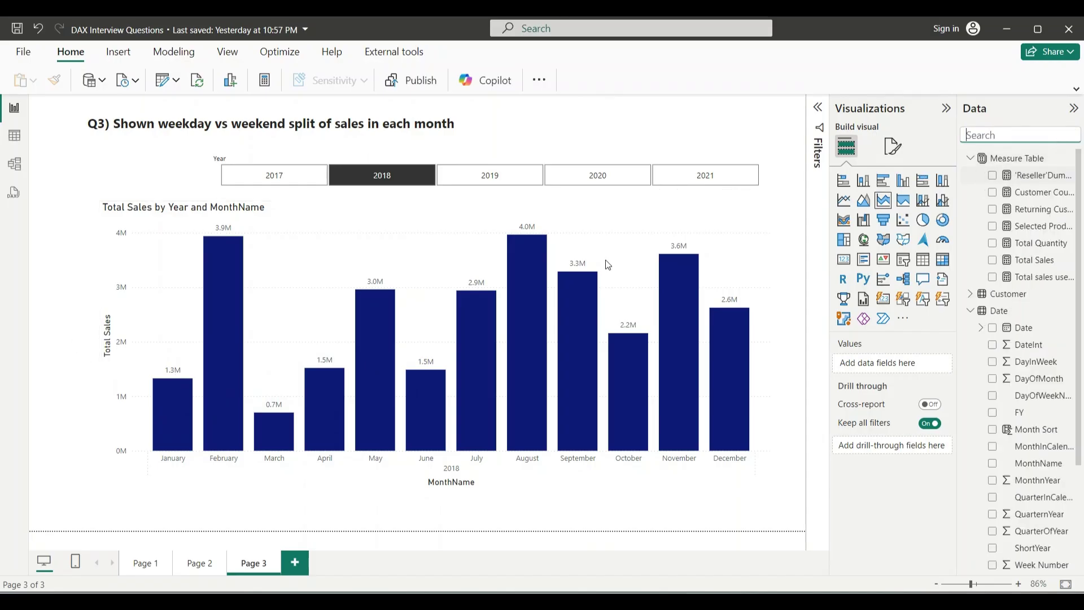
pyautogui.click(15, 135)
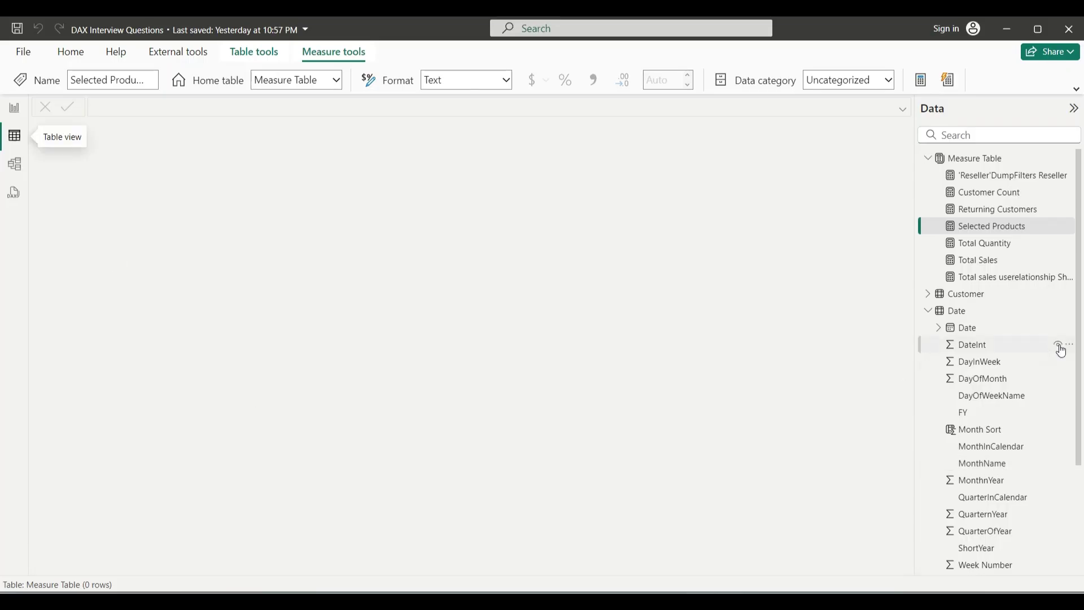
pyautogui.click(983, 311)
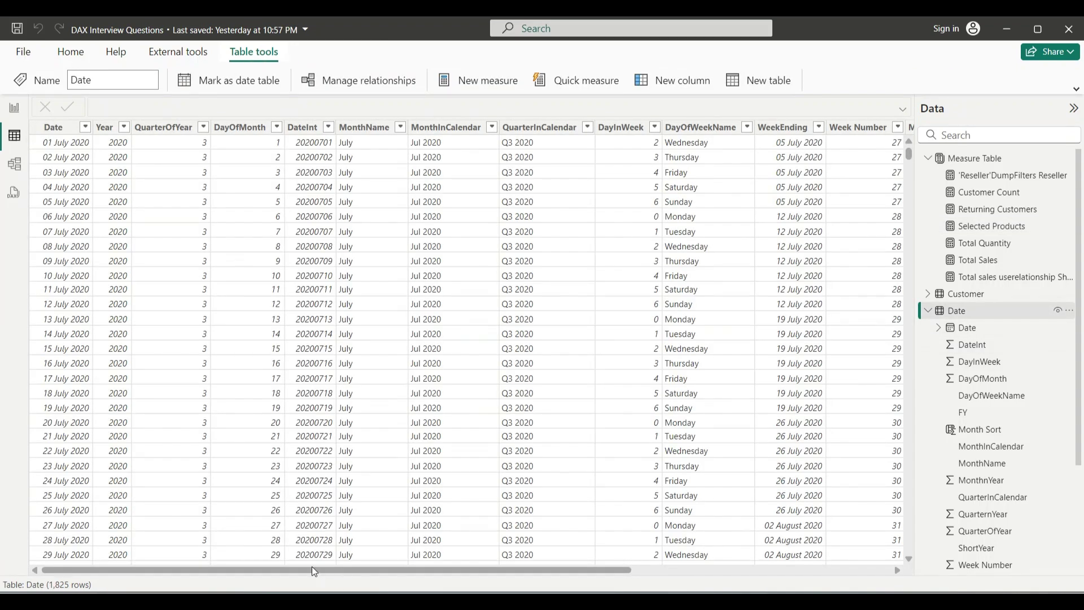
pyautogui.moveTo(316, 570); pyautogui.dragTo(754, 579)
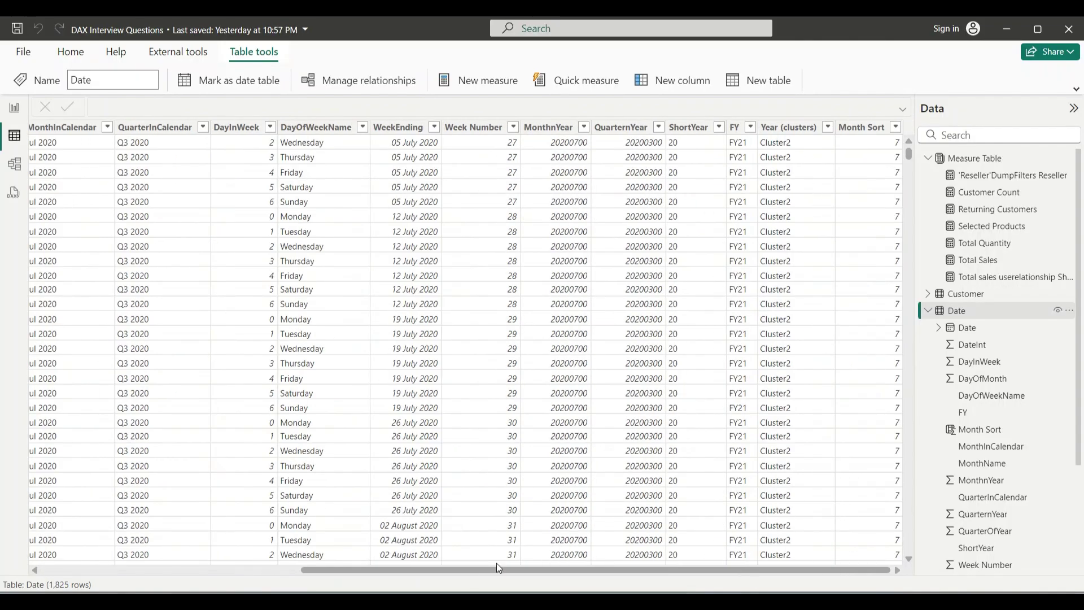
pyautogui.moveTo(497, 569); pyautogui.dragTo(21, 432)
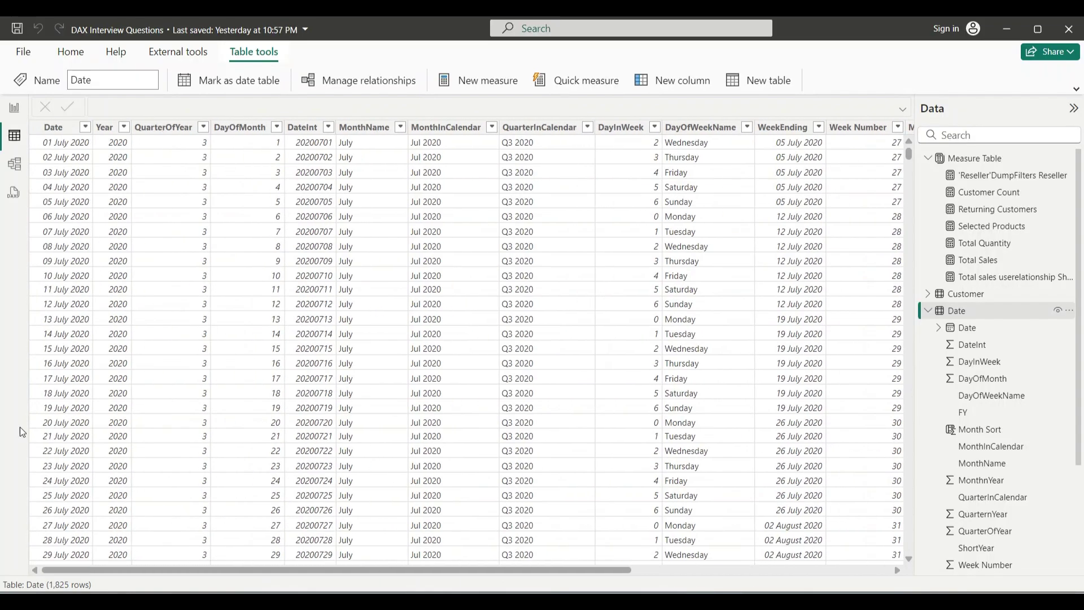
pyautogui.click(64, 148)
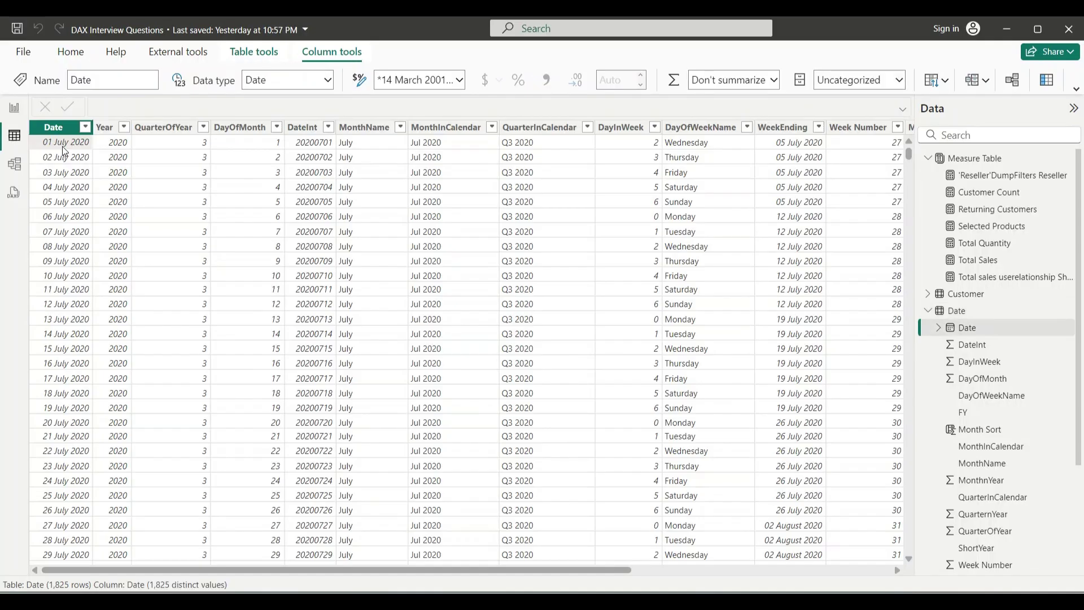
# - Add a calculated column to the Date table and name it WeekdayORWeekend, leaving a new formula line for its definition
pyautogui.rightClick(960, 311)
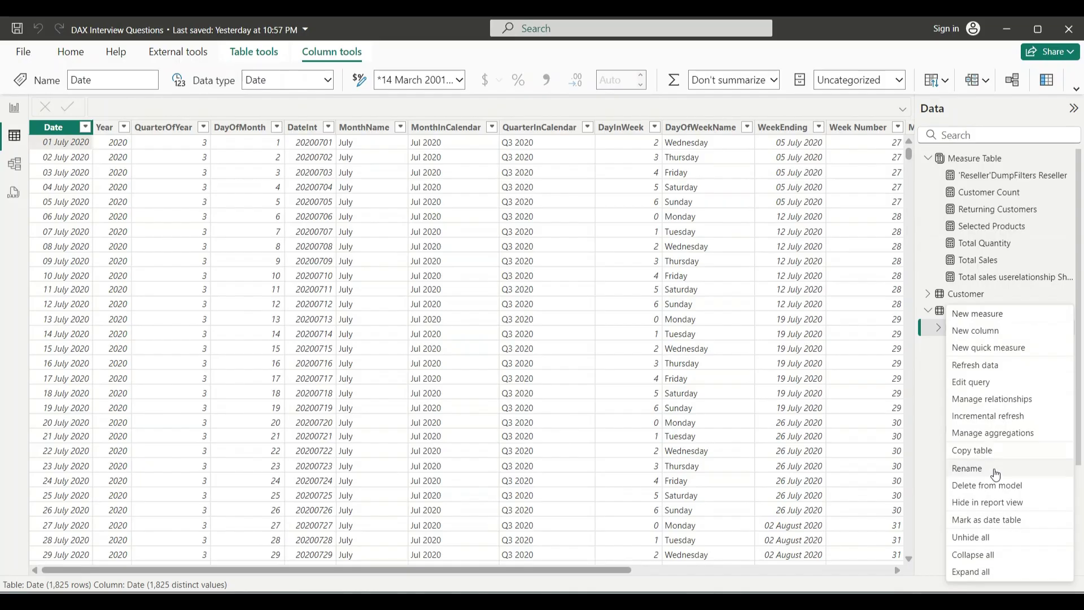
pyautogui.click(985, 332)
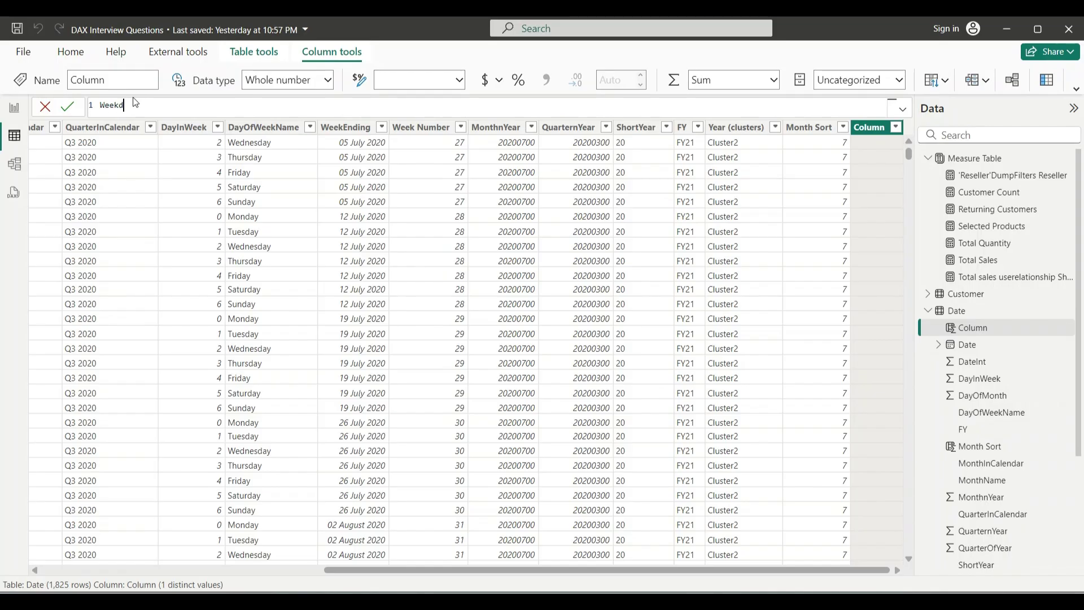
pyautogui.write('WeekdayNrWeekend =')
pyautogui.hotkey('shift', 'Return')
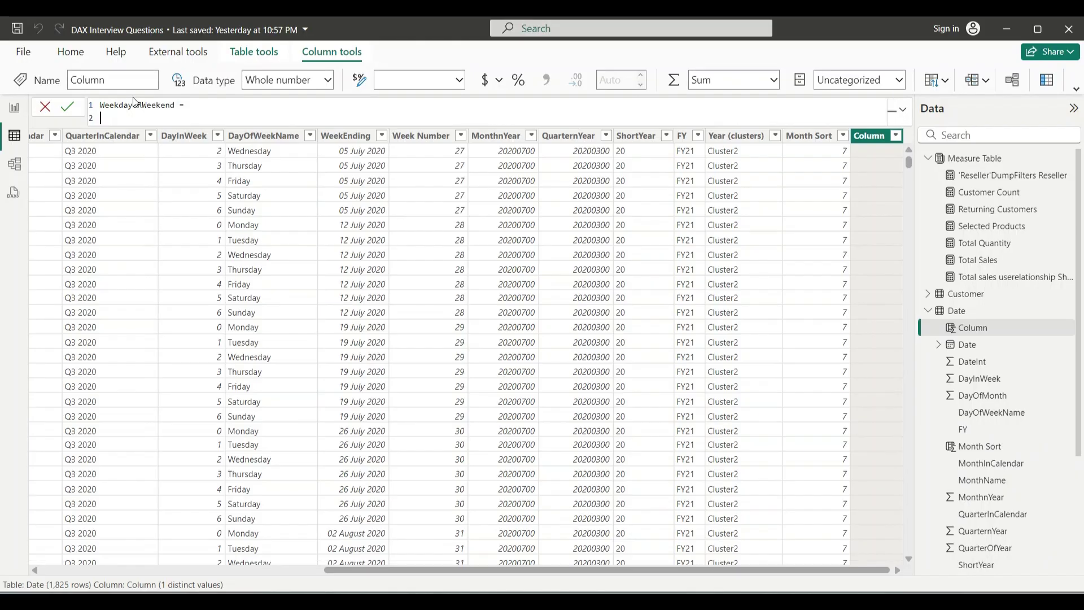
# - Declare the variable Week_Day with WEEKDAY( 'Date'[Date] , up to the return type argument
pyautogui.write('VAR Week_Day = Week')
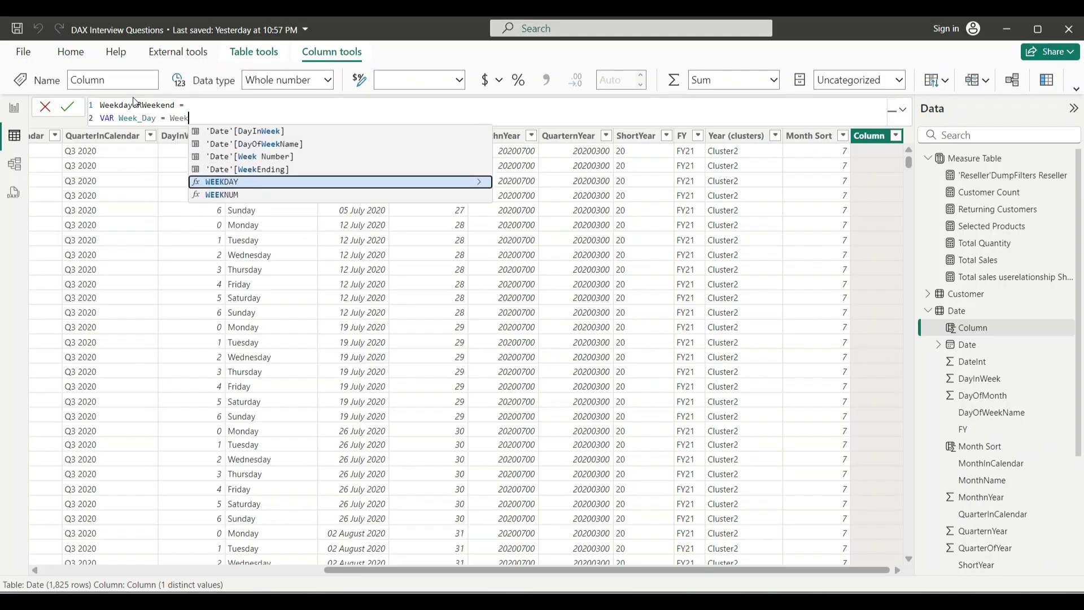
pyautogui.click(243, 182)
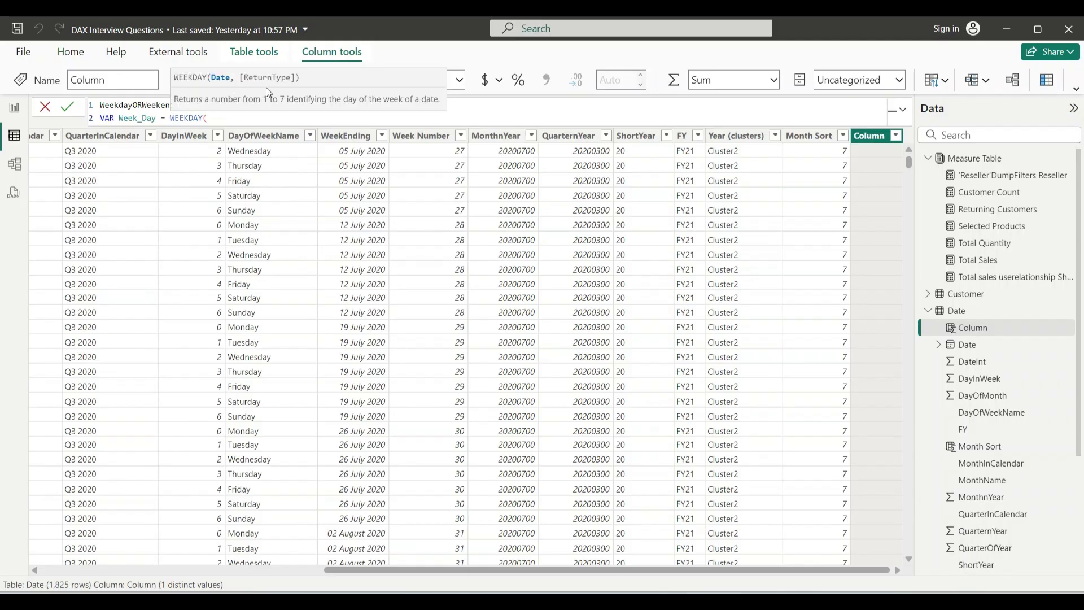
pyautogui.write('Da')
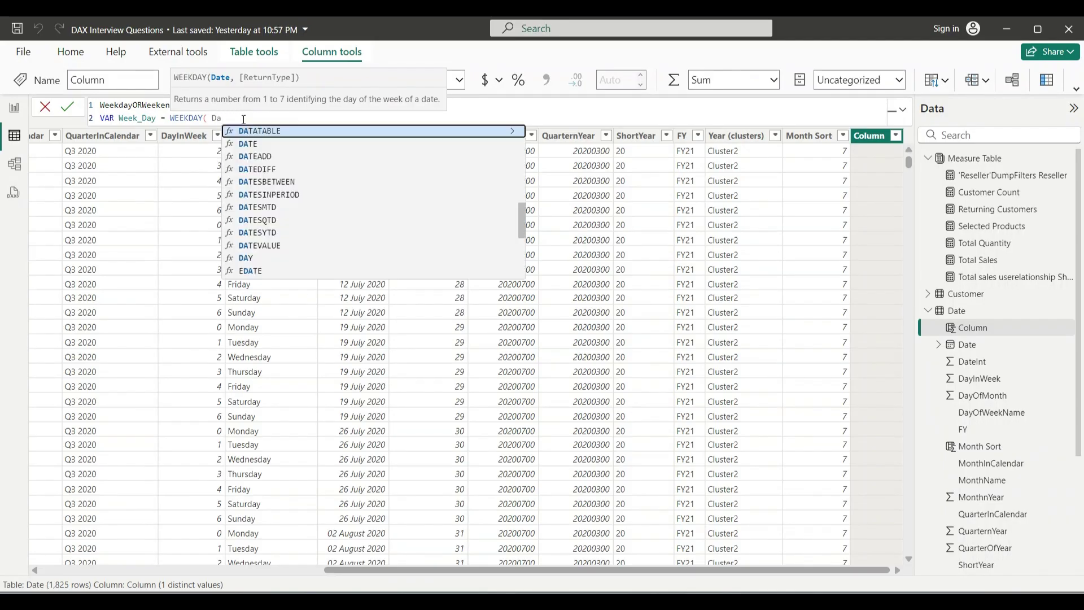
pyautogui.write('te')
pyautogui.click(287, 148)
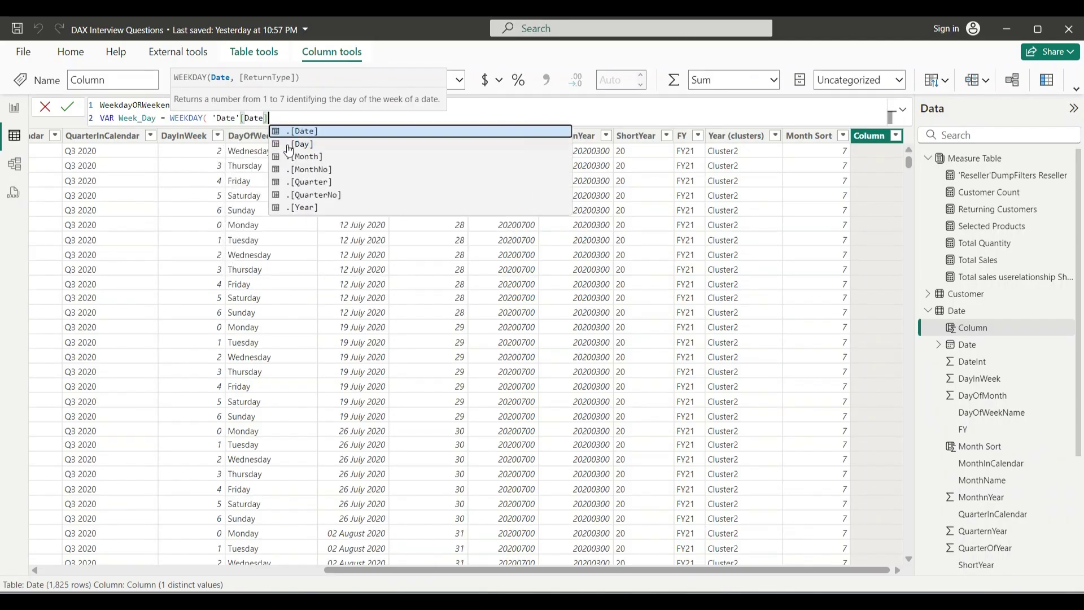
pyautogui.write(',')
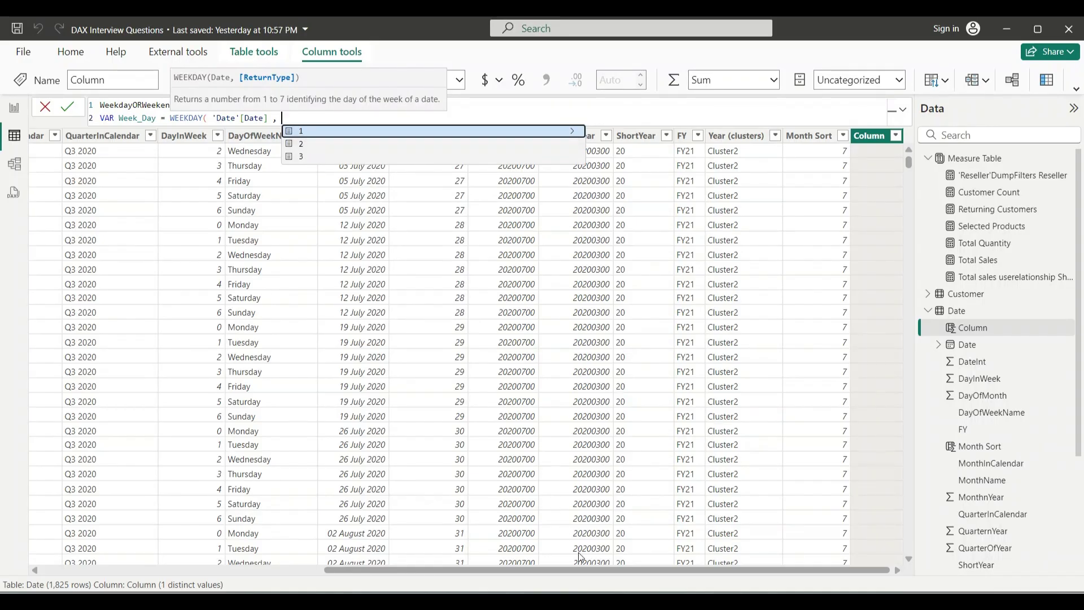
# - Switch to the Brave browser and open the Microsoft Learn page for the WEEKDAY DAX function in a new tab
pyautogui.moveTo(631, 593)
pyautogui.click(646, 545)
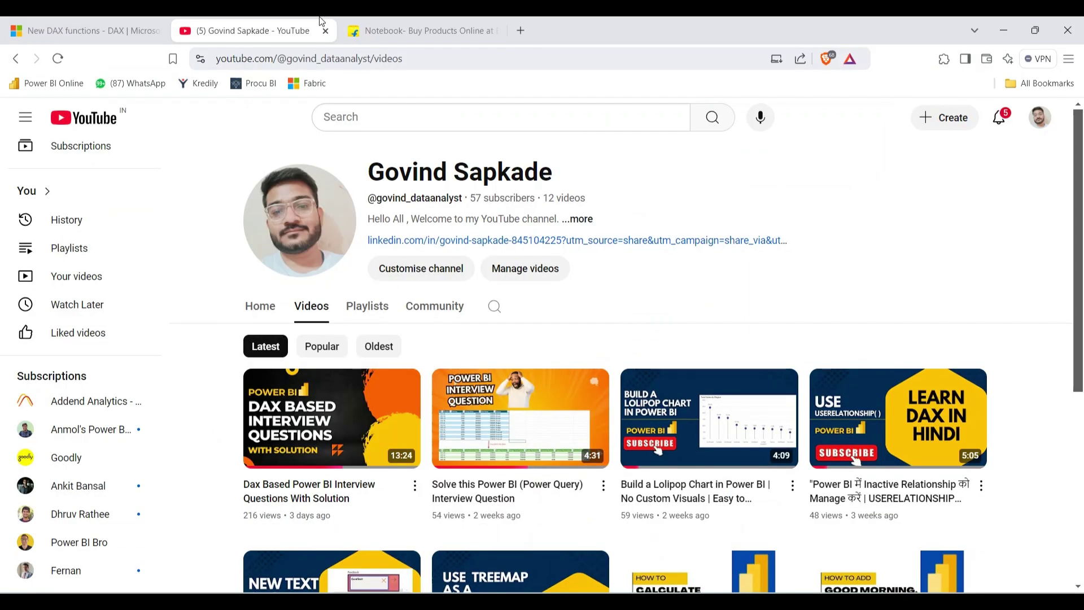
pyautogui.click(127, 22)
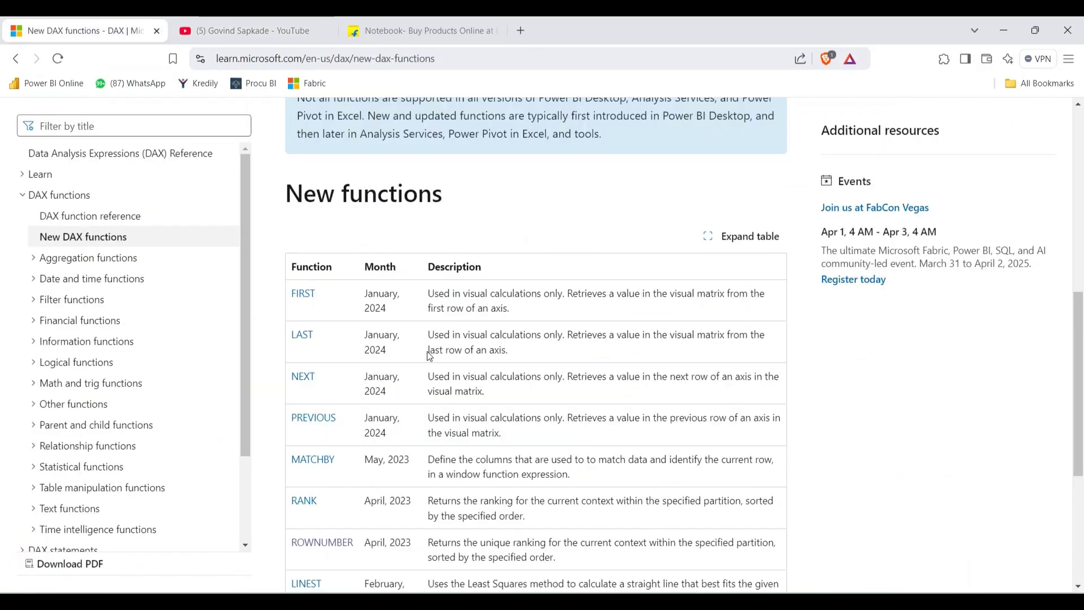
pyautogui.scroll(9, 423, 345)
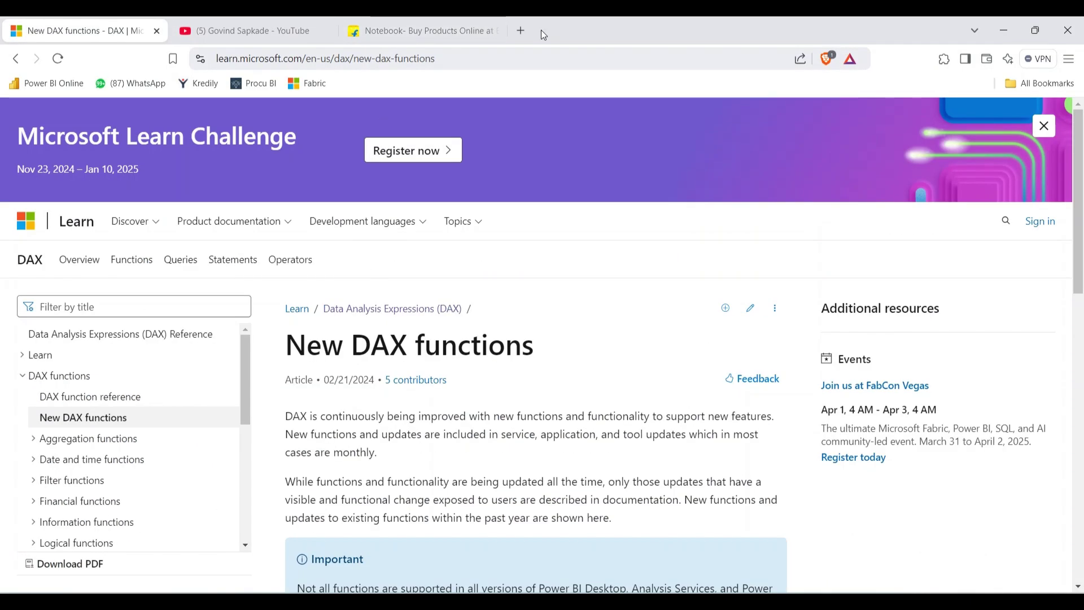
pyautogui.click(521, 30)
pyautogui.write('weekday')
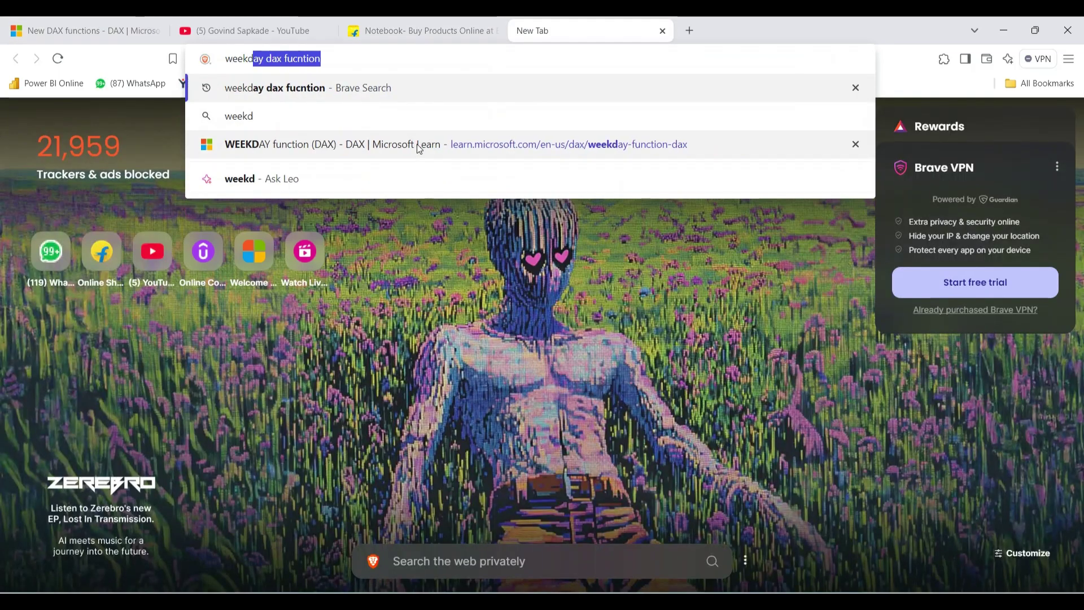
pyautogui.click(405, 147)
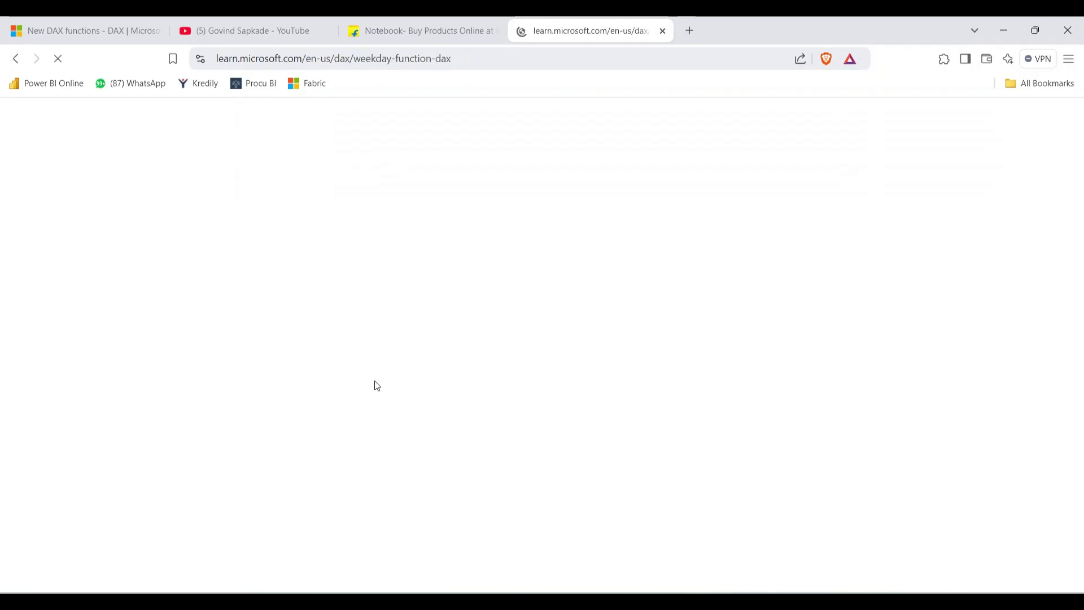
# - Examine the return_type options in the Parameters section of the WEEKDAY function page
pyautogui.scroll(-6, 520, 316)
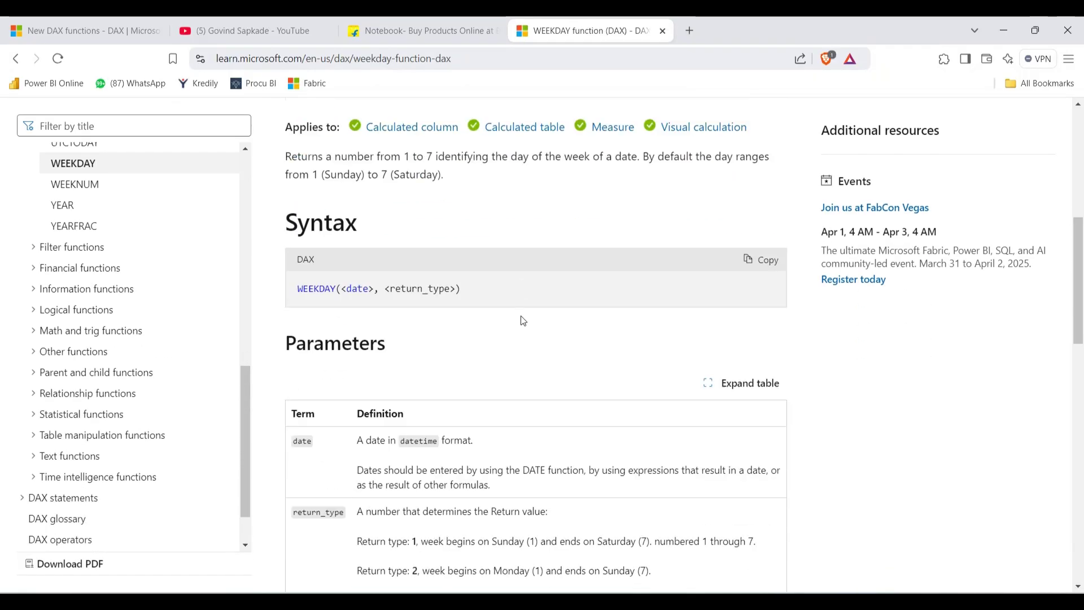
pyautogui.scroll(-1, 405, 322)
pyautogui.scroll(-3, 436, 220)
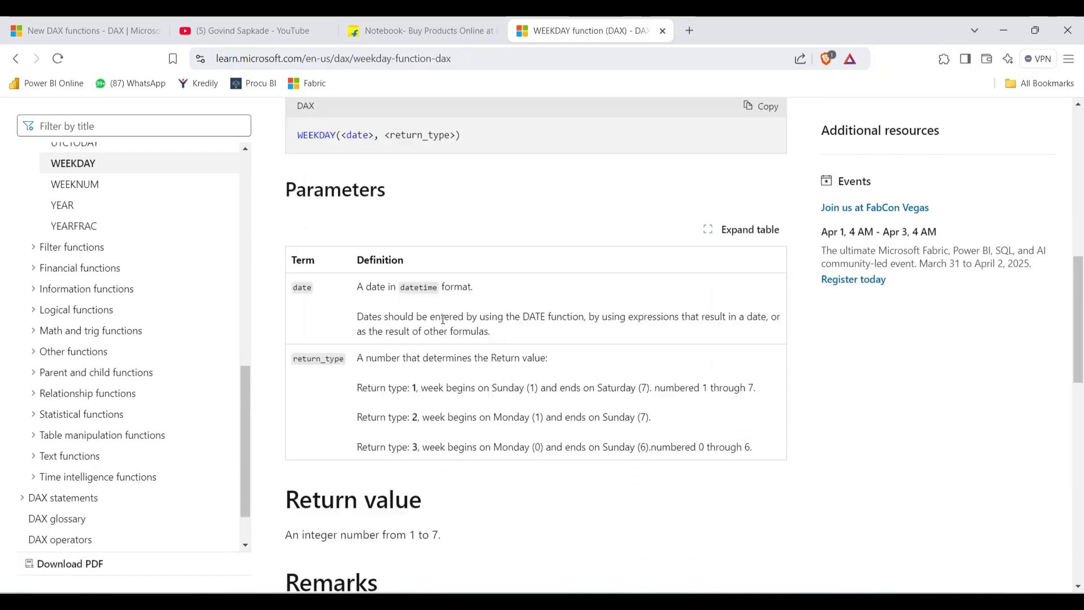
pyautogui.moveTo(357, 299); pyautogui.dragTo(755, 399)
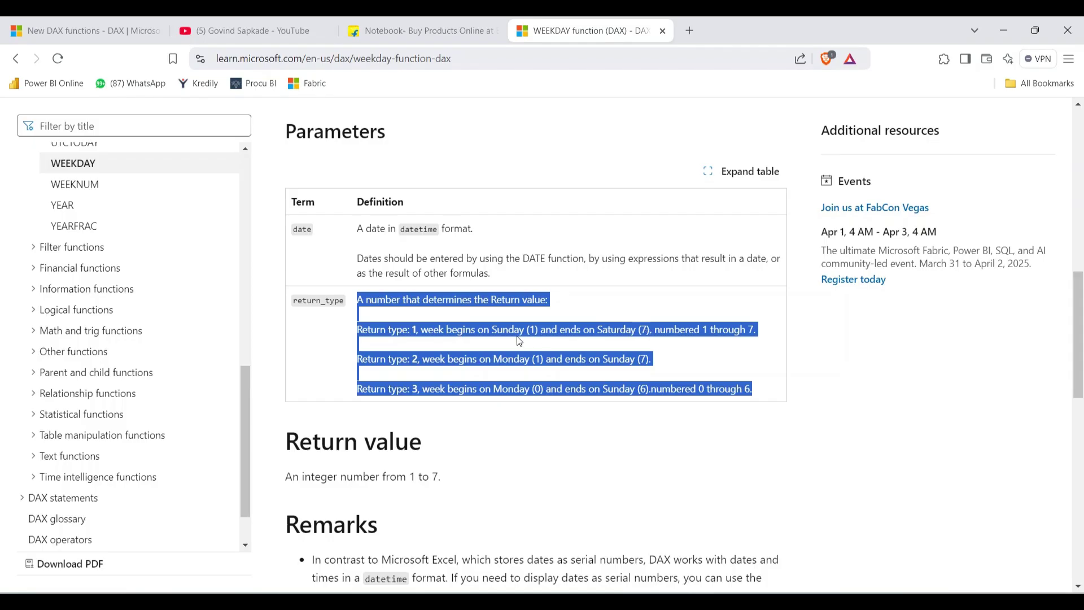
pyautogui.click(406, 345)
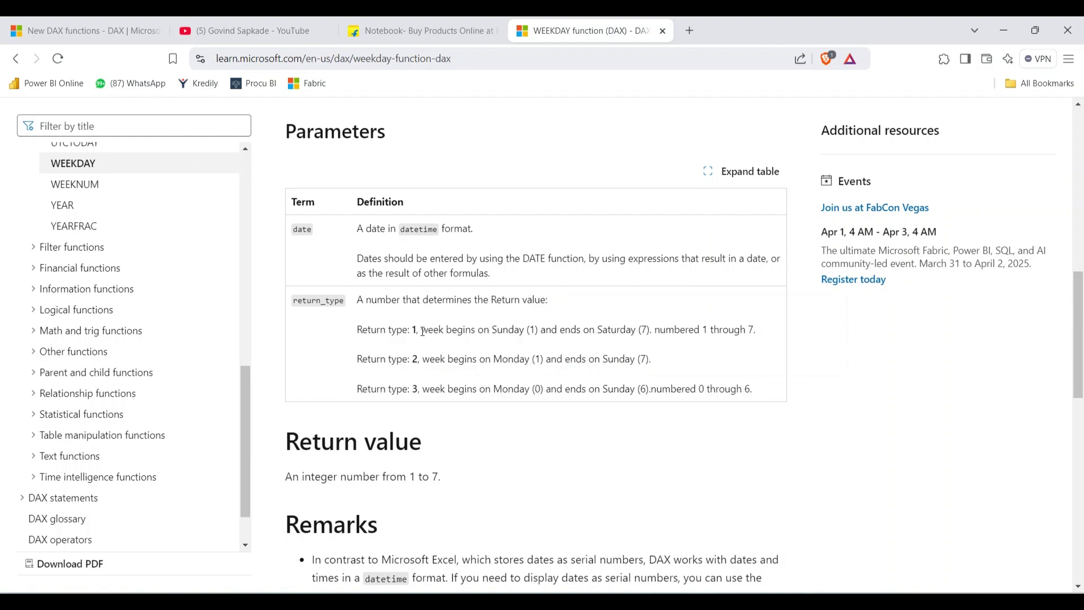
pyautogui.moveTo(423, 331); pyautogui.dragTo(410, 330)
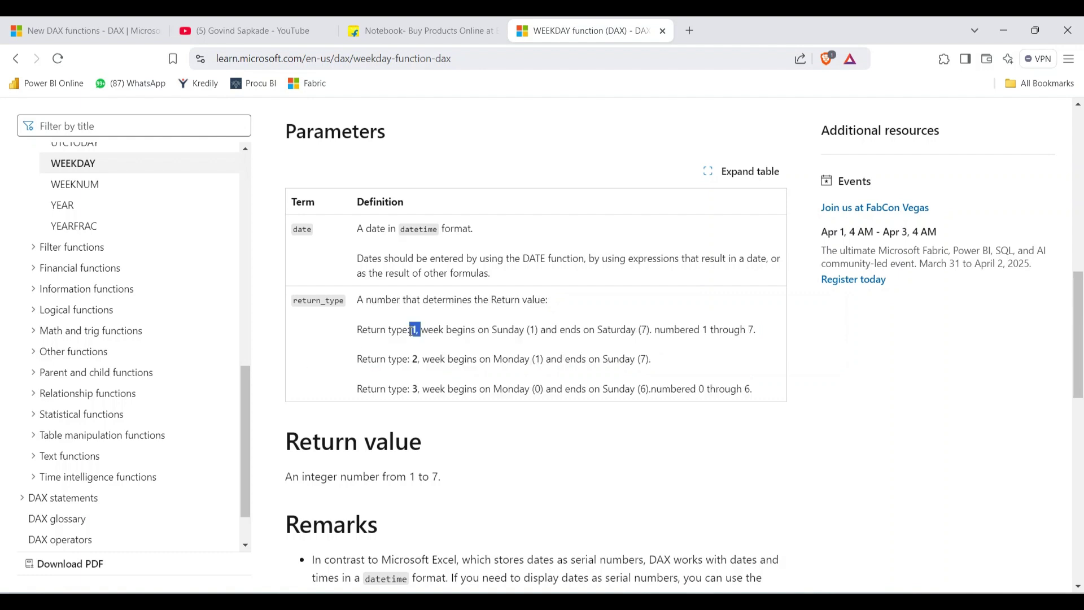
pyautogui.click(418, 361)
# - Switch back to Power BI Desktop, finish the WEEKDAY call with return type 2, and commit the column formula with RETURN Week_Day
pyautogui.moveTo(739, 602)
pyautogui.click(754, 537)
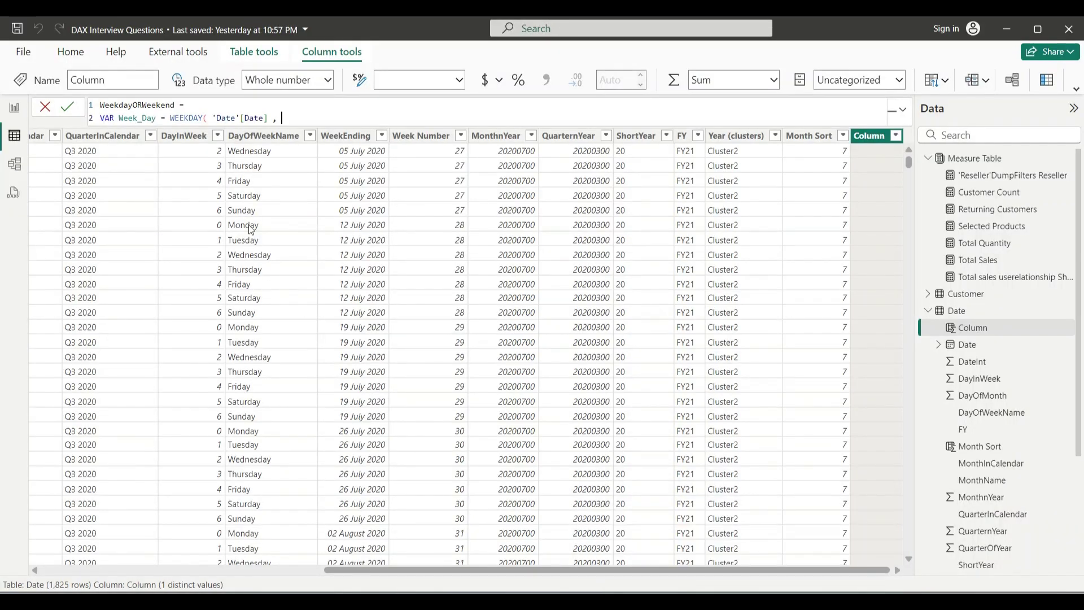
pyautogui.write('2 )')
pyautogui.hotkey('shift', 'Return')
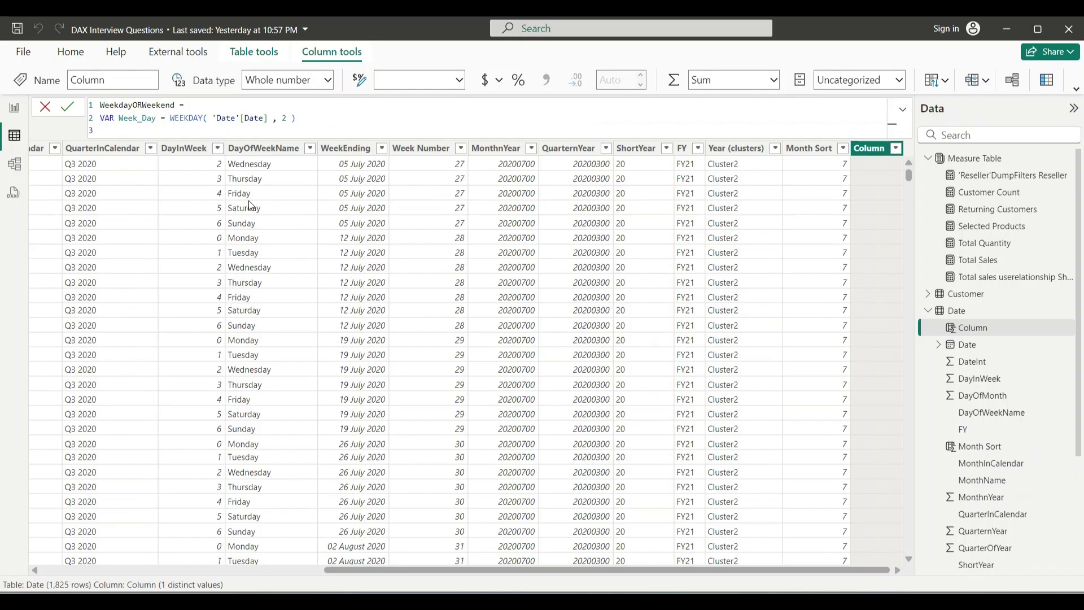
pyautogui.write('RETURN week')
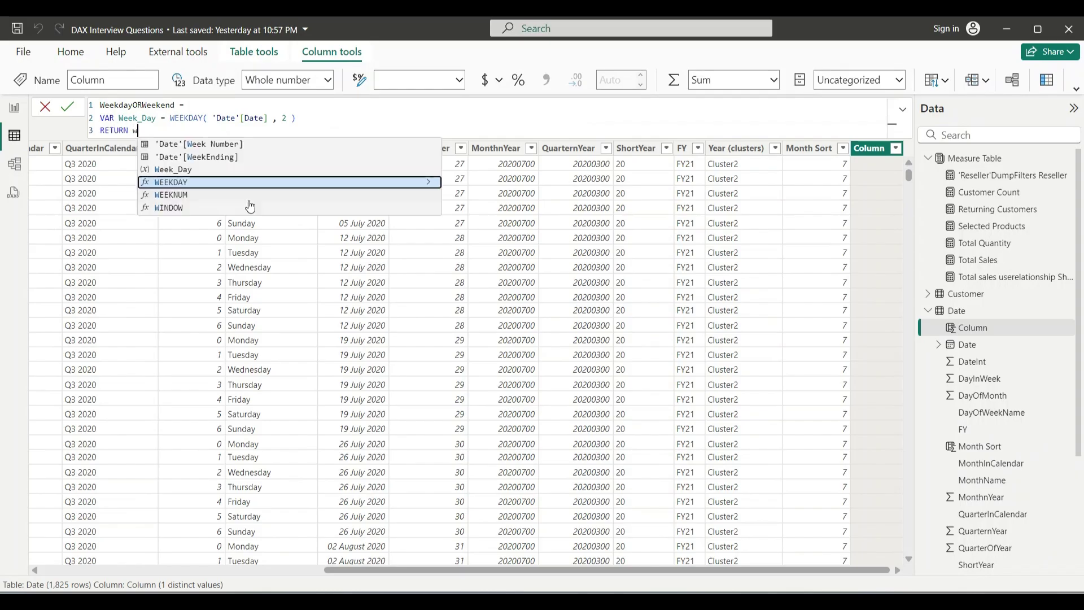
pyautogui.click(216, 194)
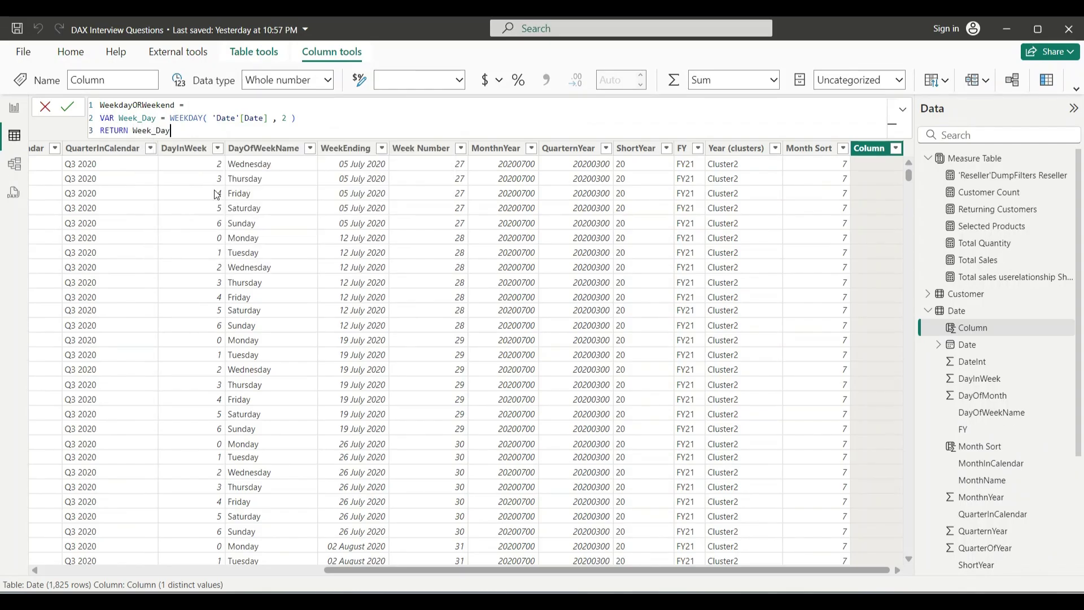
pyautogui.press('Return')
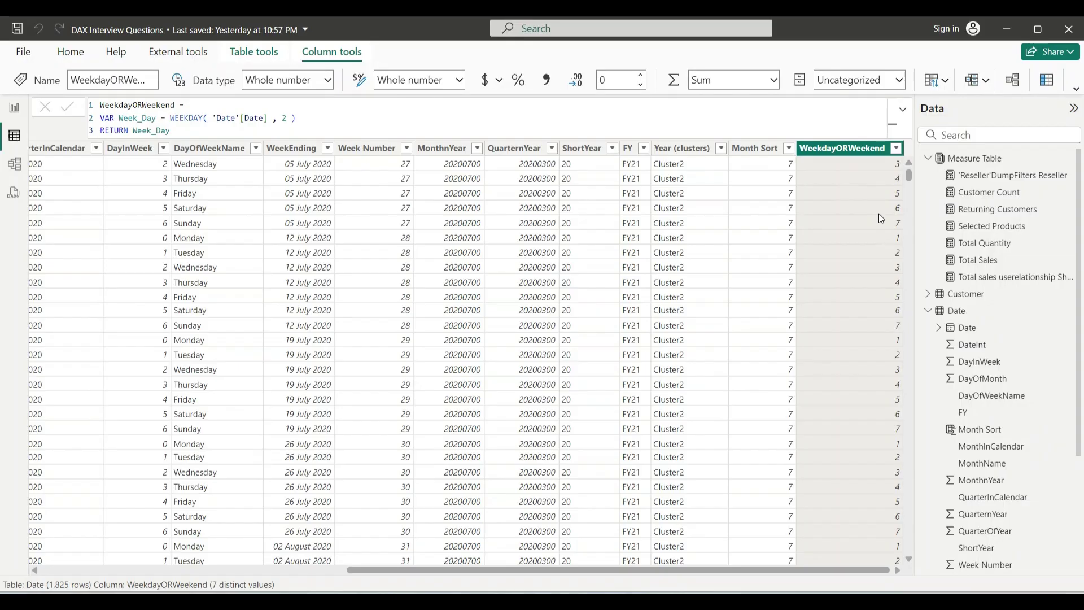
# - Replace the WeekdayORWeekend column's returned expression with IF( Week_Day > 5 , "Weekend" , "Weekday" ) and commit the formula
pyautogui.click(191, 129)
pyautogui.press('BackSpace')
pyautogui.press('BackSpace')
pyautogui.press('BackSpace')
pyautogui.press('BackSpace')
pyautogui.press('BackSpace')
pyautogui.press('BackSpace')
pyautogui.press('BackSpace')
pyautogui.press('BackSpace')
pyautogui.write('IF(')
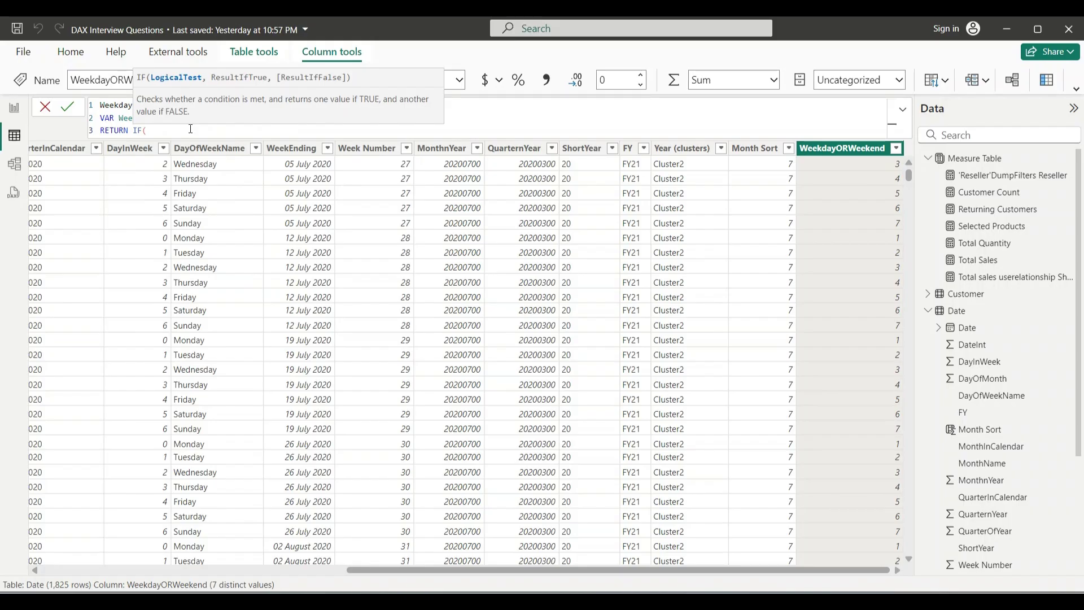
pyautogui.write(' wee')
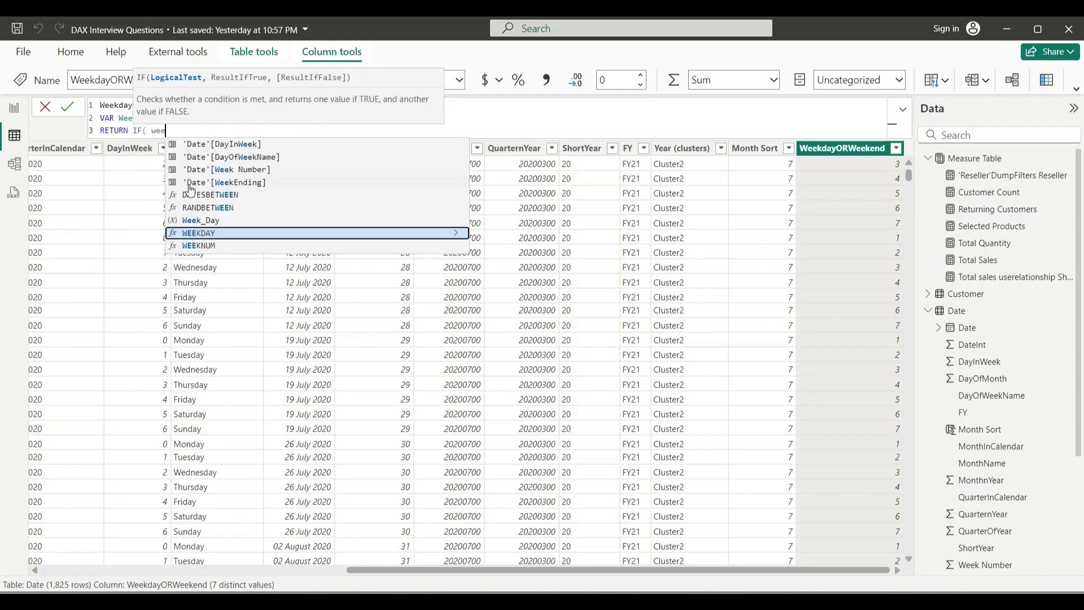
pyautogui.click(208, 221)
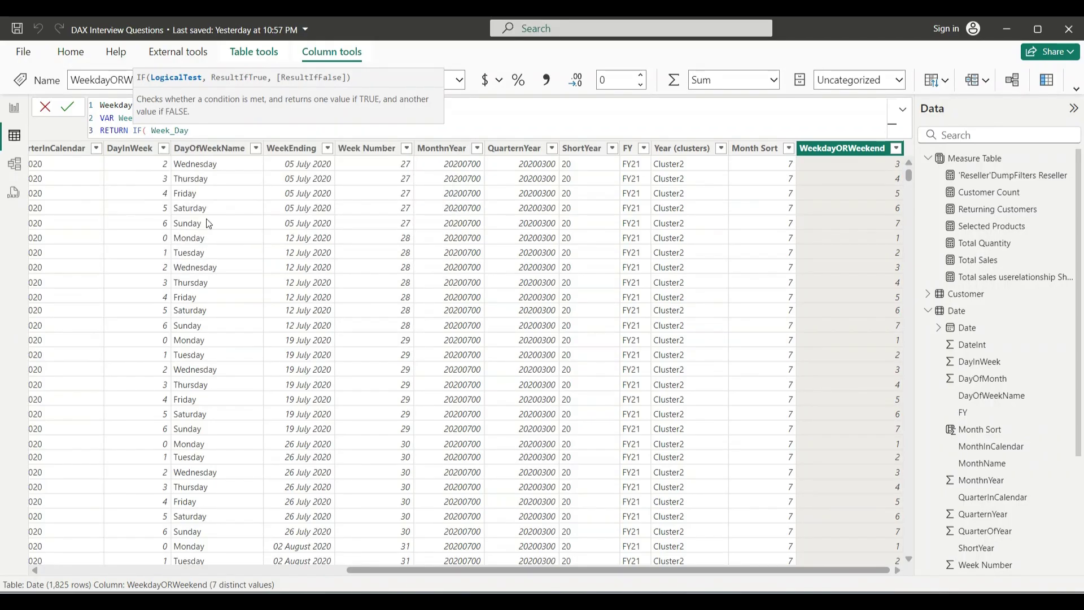
pyautogui.write('> 5 ,')
pyautogui.write('"Weekend" , "Week')
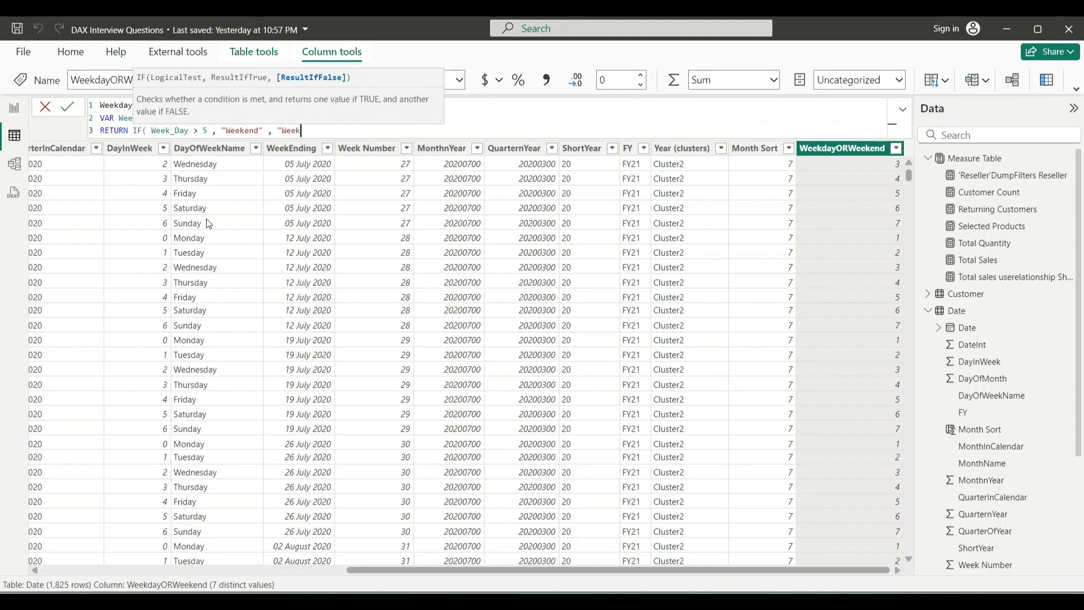
pyautogui.write('day" )')
pyautogui.press('Return')
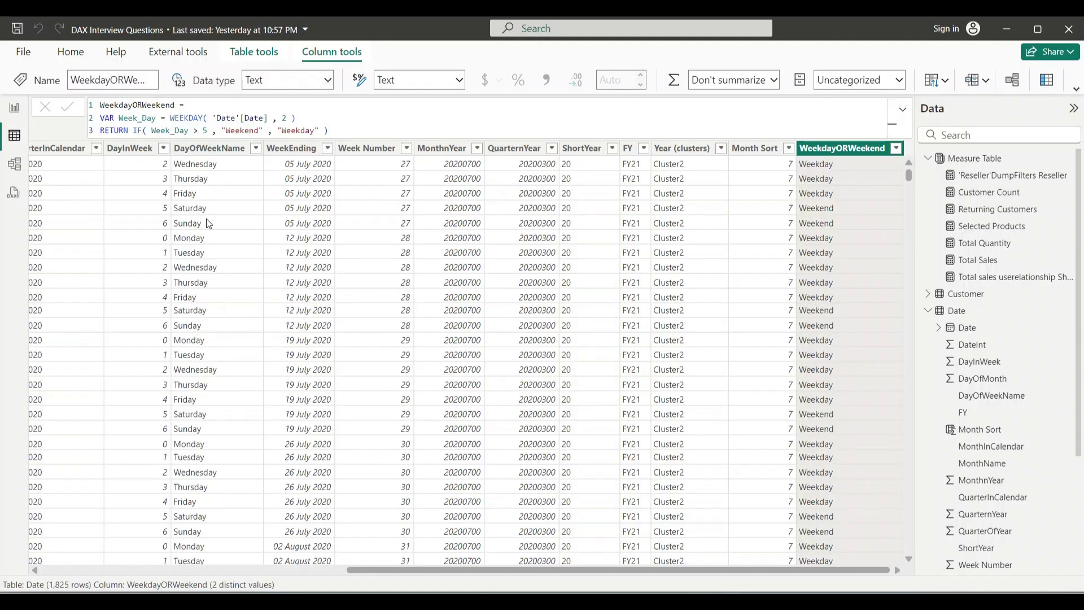
# - In Report view, add the Date table's WeekdayORWeekend column as the legend of the monthly Total Sales chart and inspect the January segments
pyautogui.click(14, 109)
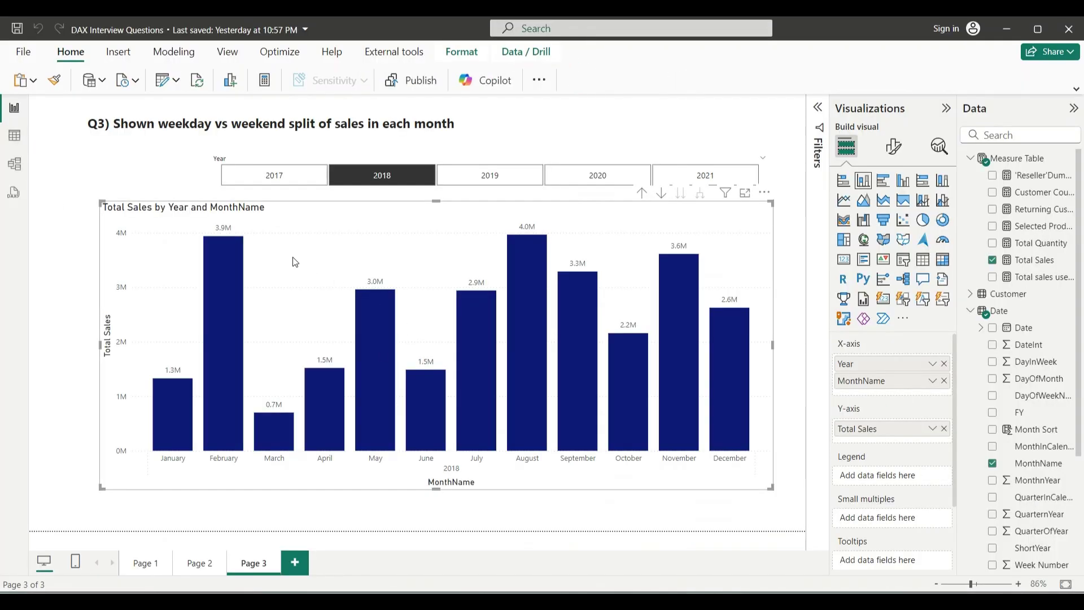
pyautogui.scroll(-5, 1045, 406)
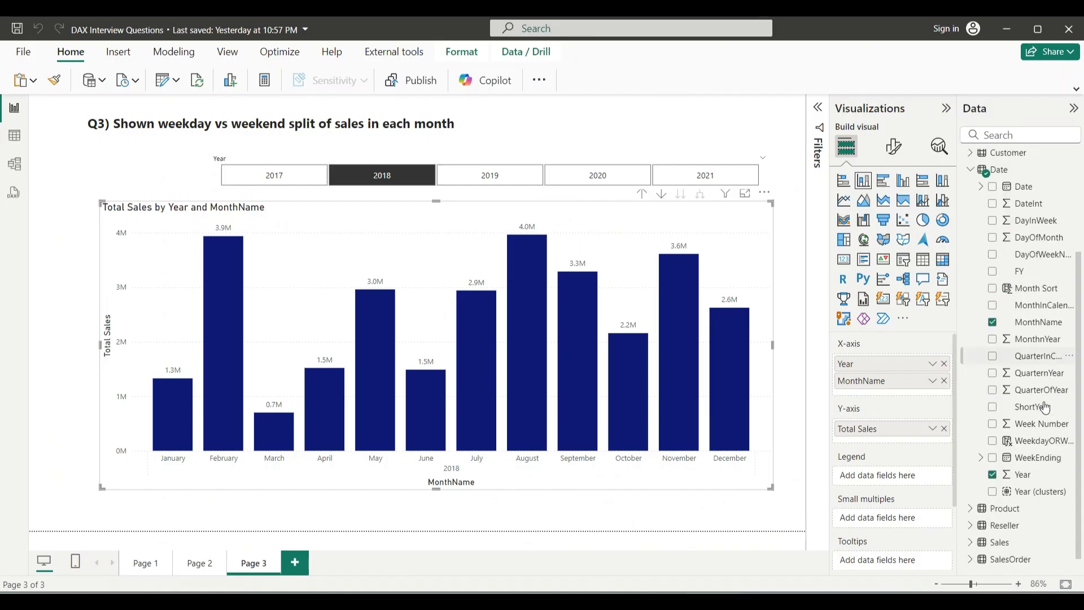
pyautogui.moveTo(1042, 446); pyautogui.dragTo(892, 474)
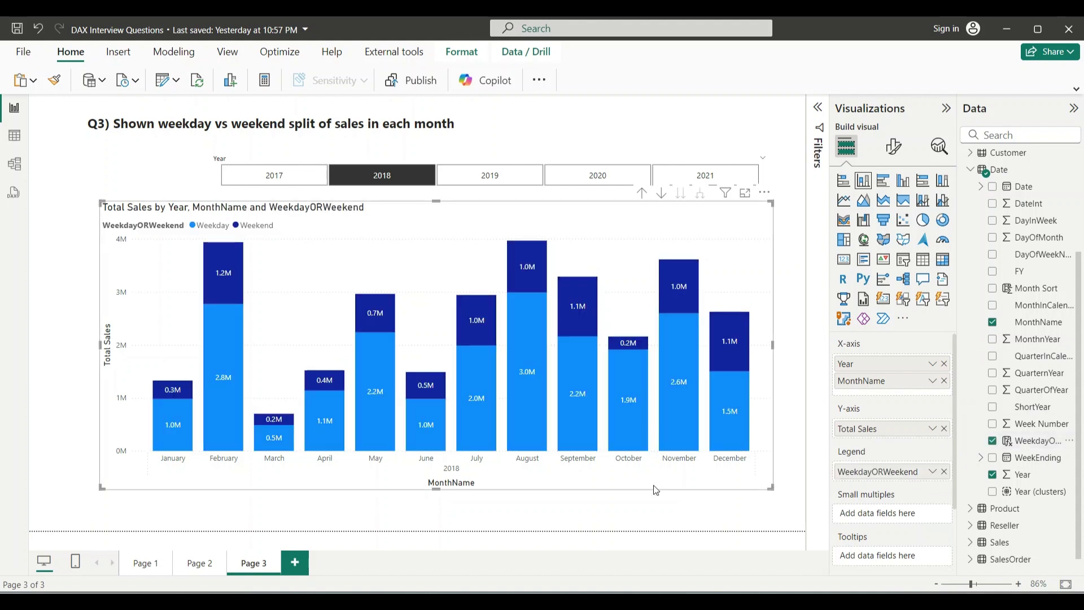
pyautogui.click(73, 325)
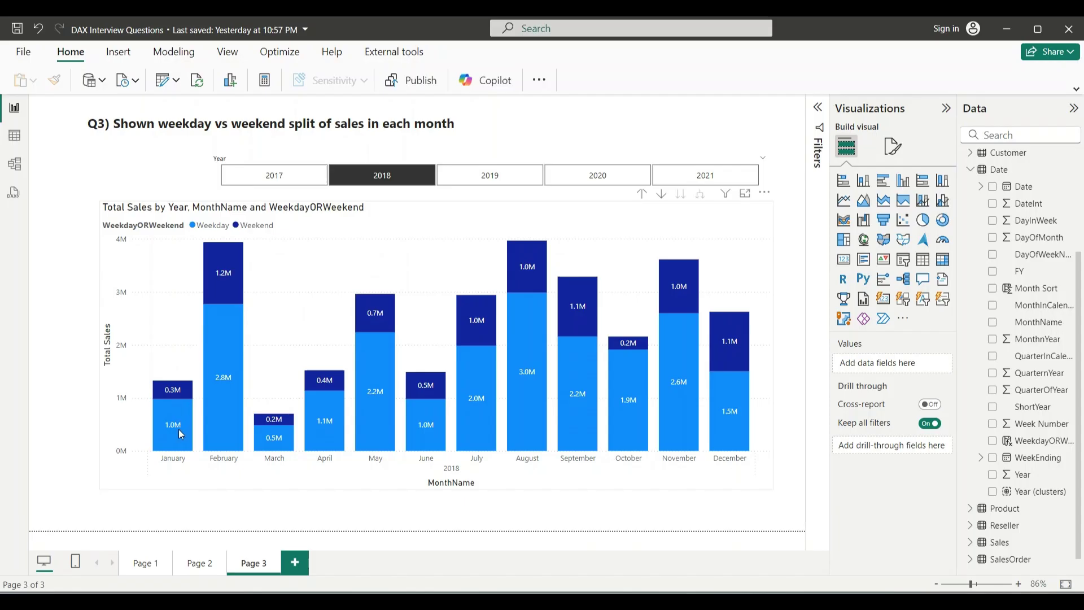
pyautogui.moveTo(178, 435)
pyautogui.moveTo(219, 288)
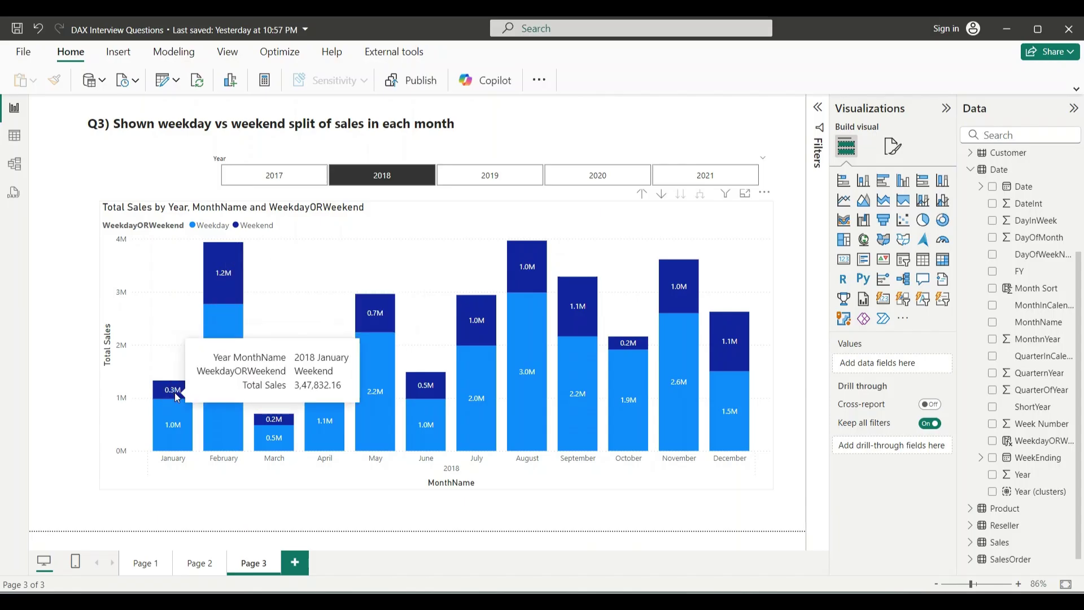
pyautogui.moveTo(234, 440)
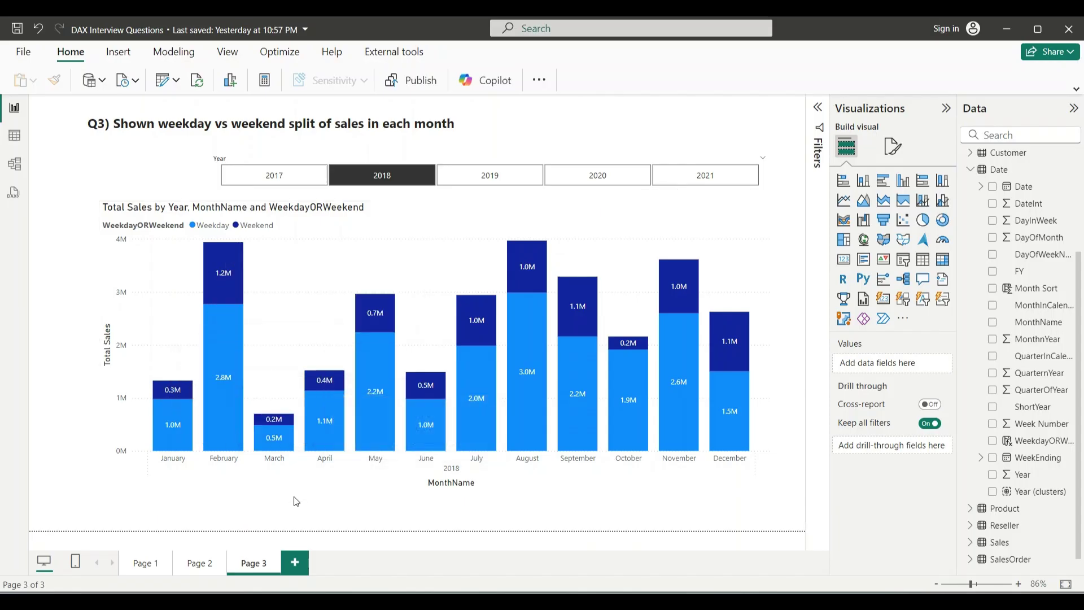